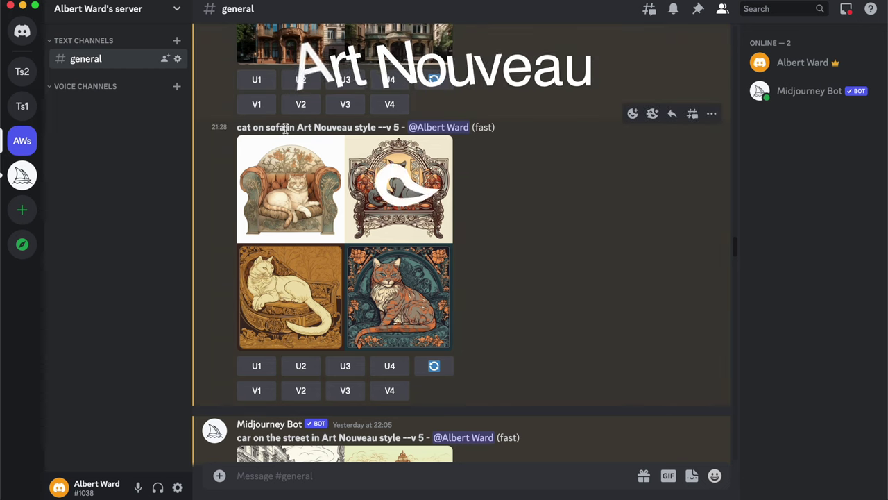
# - Open the Art Nouveau cat-on-sofa grid full-size in the browser, then return to Discord's car grid
pyautogui.click(392, 237)
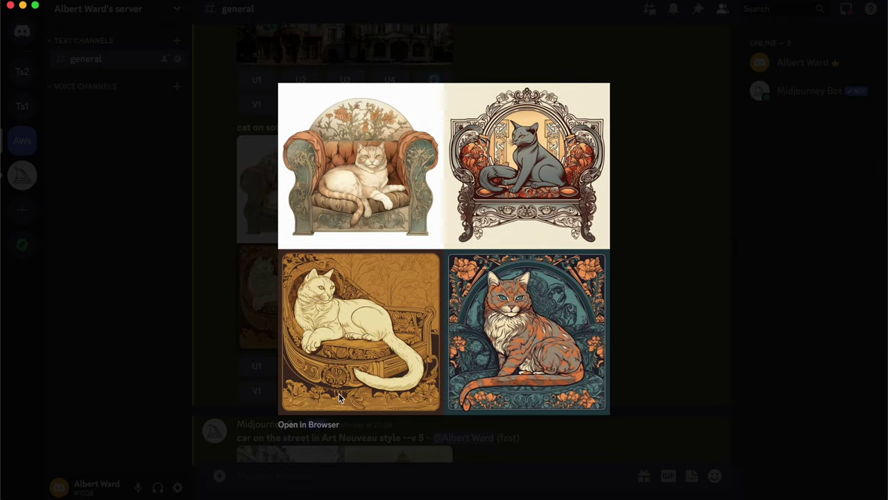
pyautogui.click(318, 424)
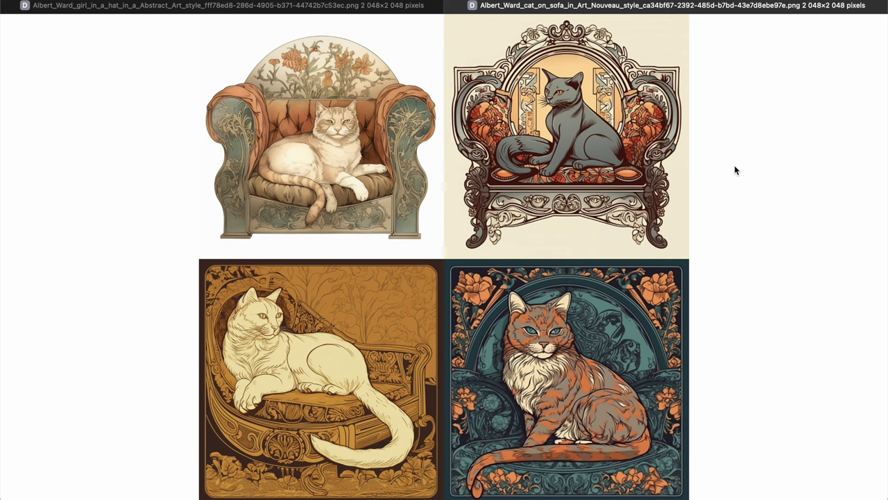
pyautogui.press('super+Tab')
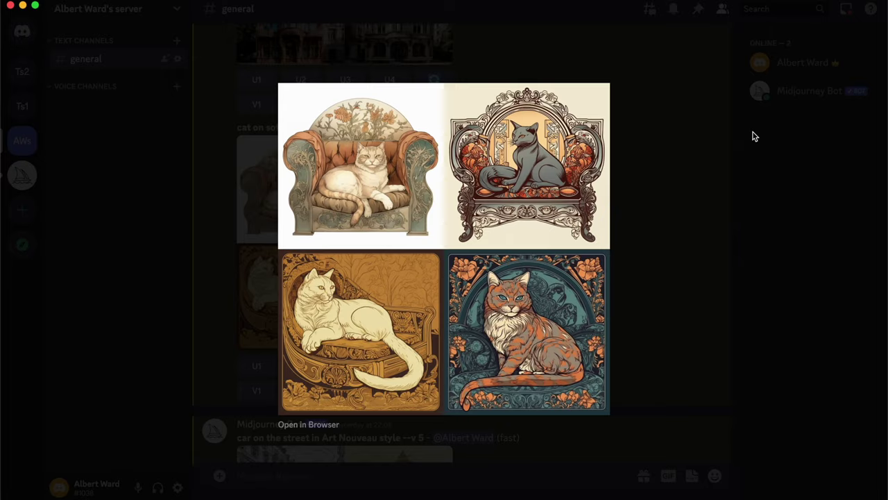
pyautogui.click(670, 210)
pyautogui.scroll(-5, 553, 240)
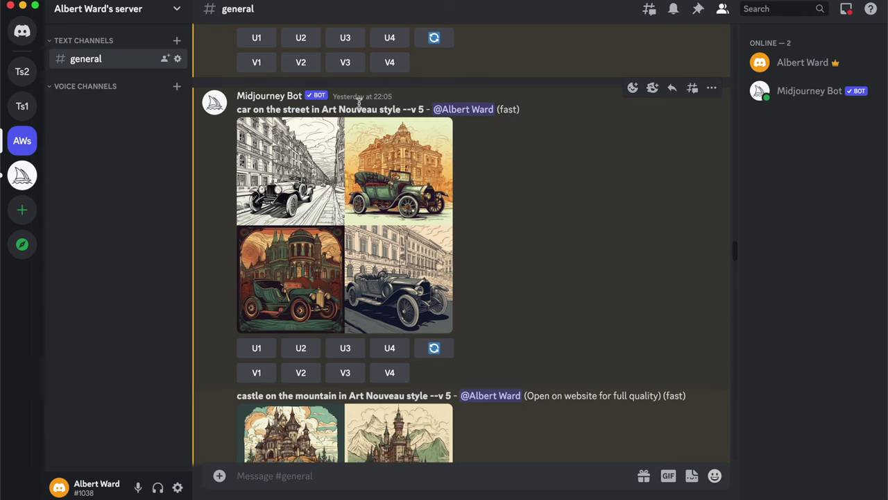
# - Open the Art Nouveau car-on-the-street grid in the browser at 100% and pan across its panels
pyautogui.click(364, 241)
pyautogui.click(327, 425)
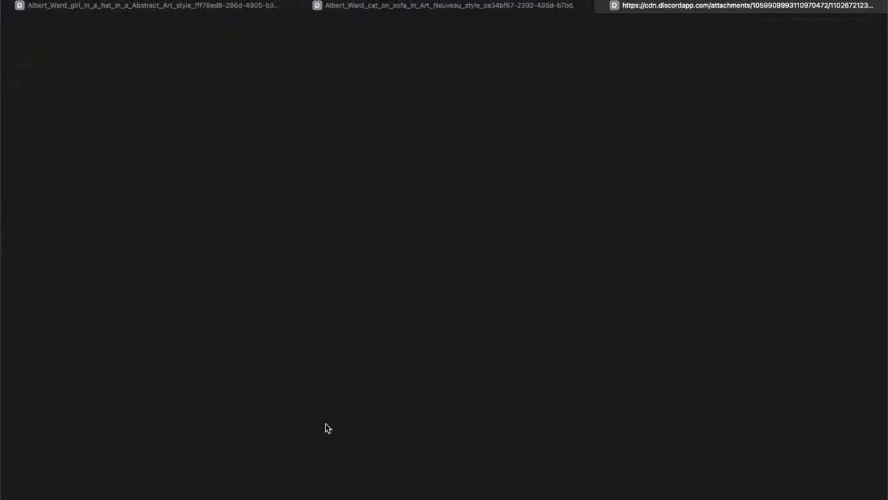
pyautogui.click(666, 153)
pyautogui.scroll(-2, 744, 227)
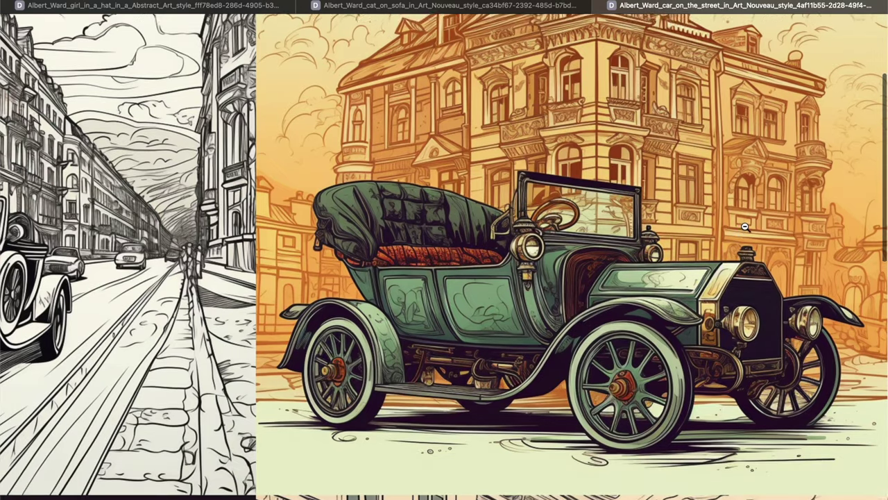
pyautogui.scroll(2, 745, 226)
pyautogui.hscroll(-5, 744, 227)
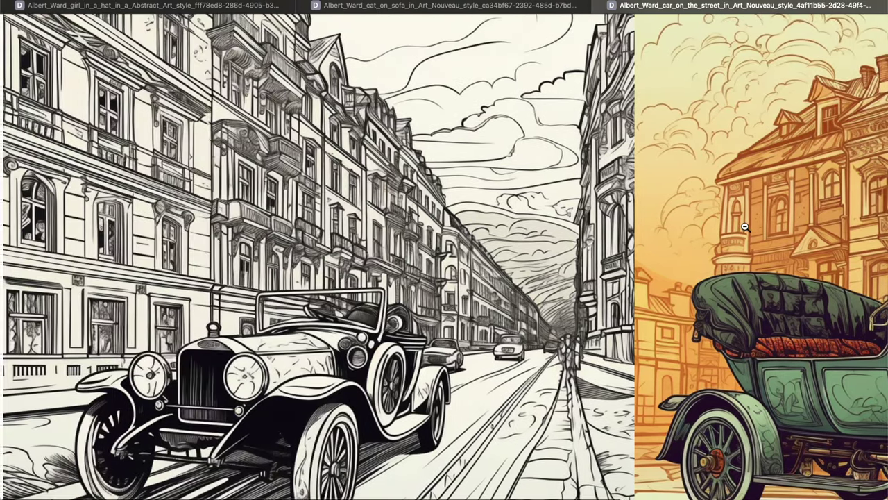
pyautogui.scroll(-3, 745, 227)
pyautogui.scroll(-7, 745, 227)
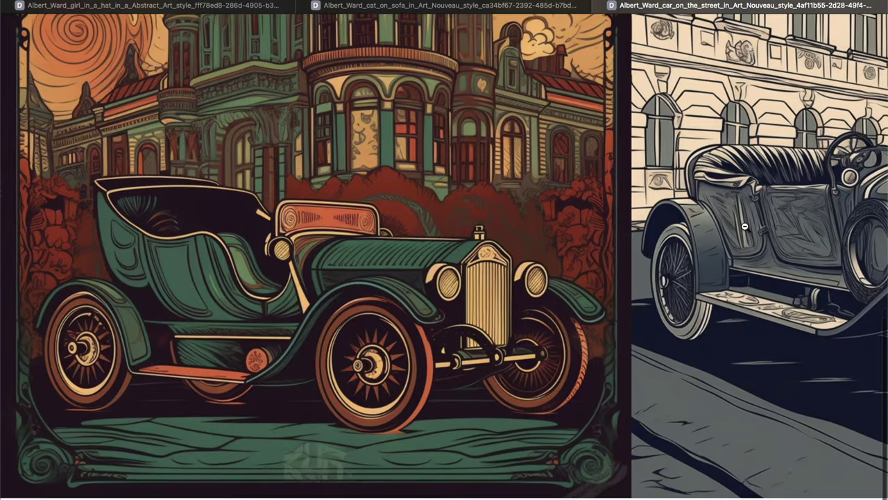
pyautogui.hscroll(5, 744, 227)
pyautogui.scroll(-3, 744, 227)
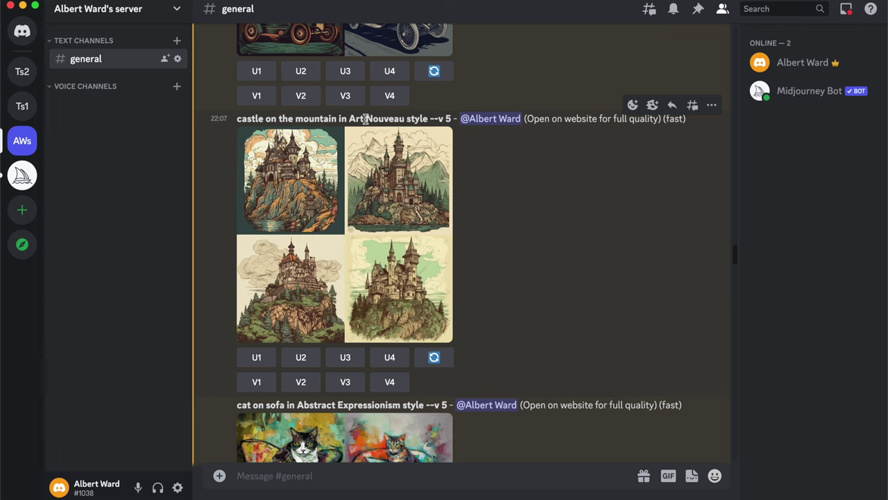
# - Open the Art Nouveau castle-on-the-mountain grid in the browser at full resolution
pyautogui.click(408, 210)
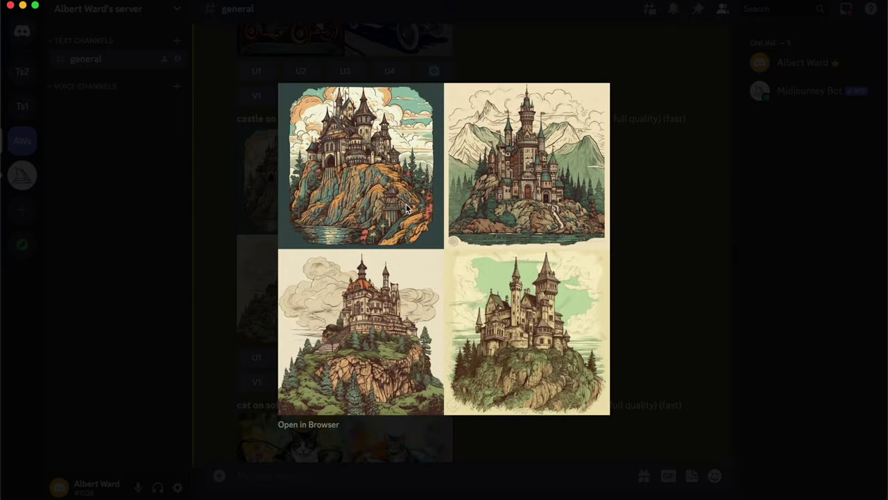
pyautogui.click(320, 425)
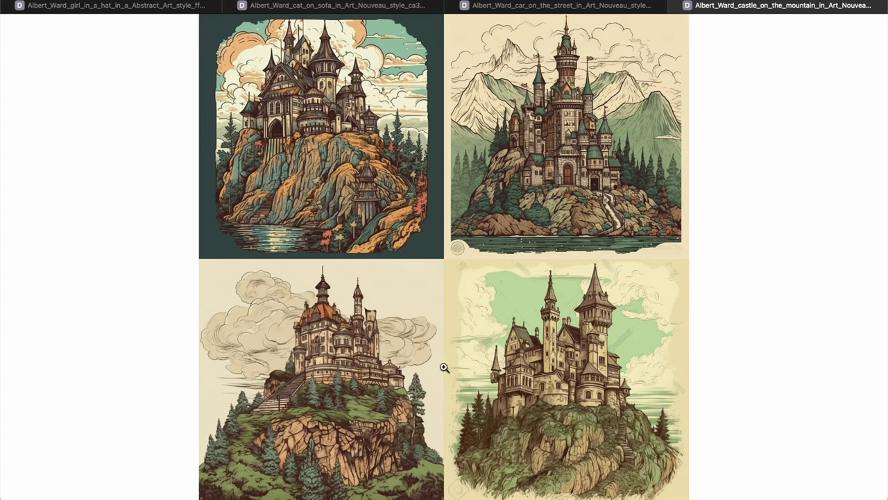
pyautogui.click(629, 215)
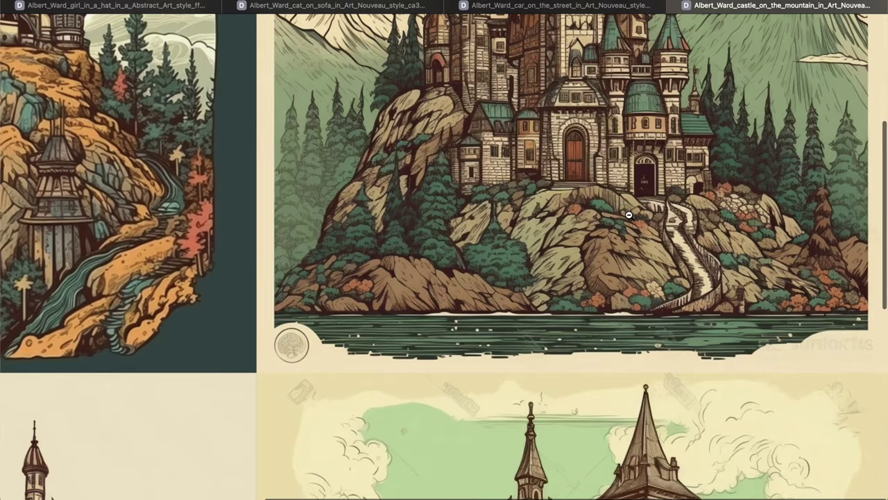
pyautogui.scroll(3, 725, 205)
pyautogui.scroll(2, 725, 204)
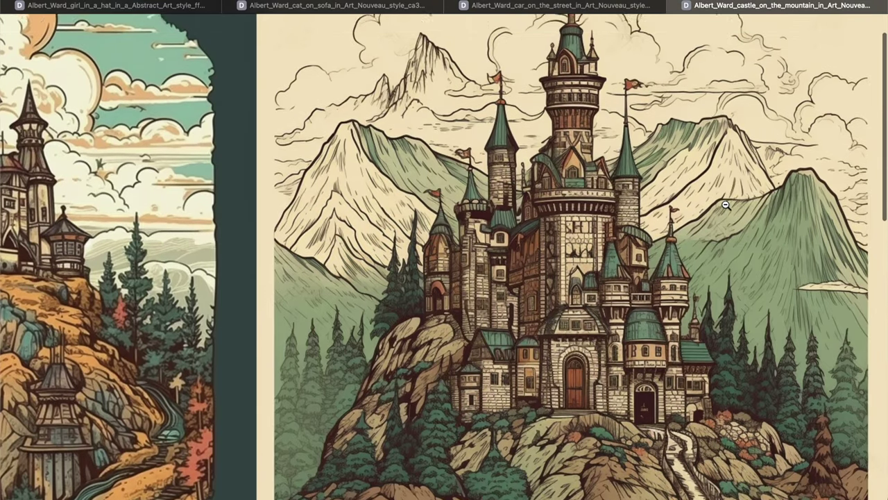
pyautogui.scroll(-1, 832, 272)
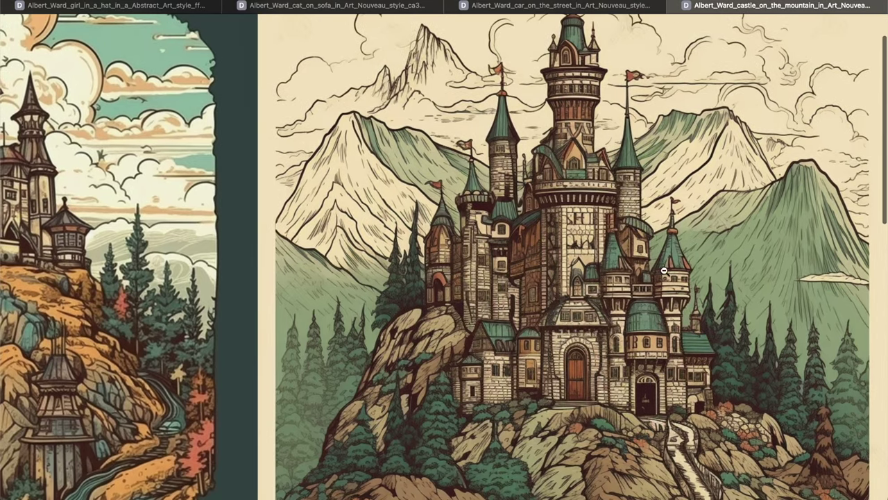
# - Pan across each castle panel, then close the castle lightbox back in Discord
pyautogui.hscroll(-10, 470, 245)
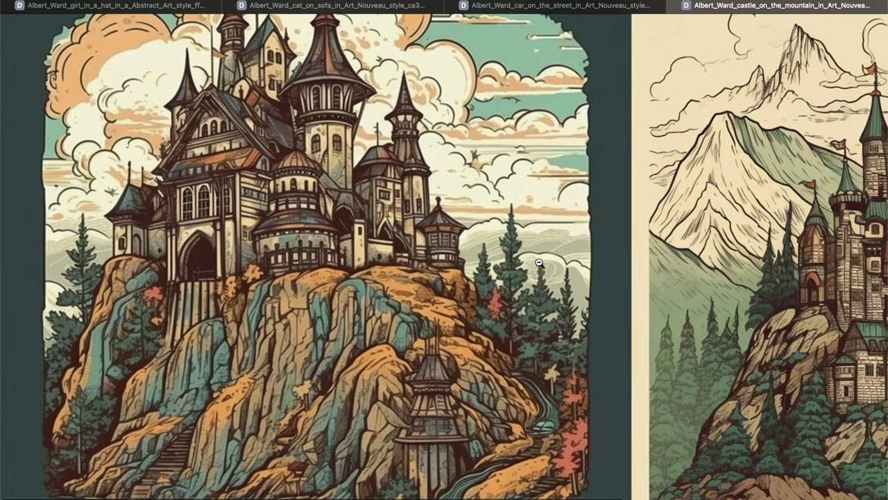
pyautogui.scroll(-5, 538, 262)
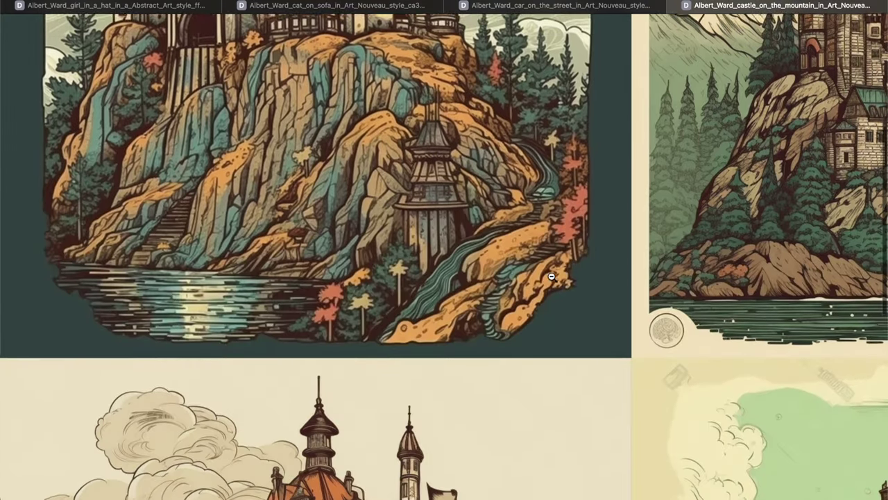
pyautogui.scroll(-8, 551, 276)
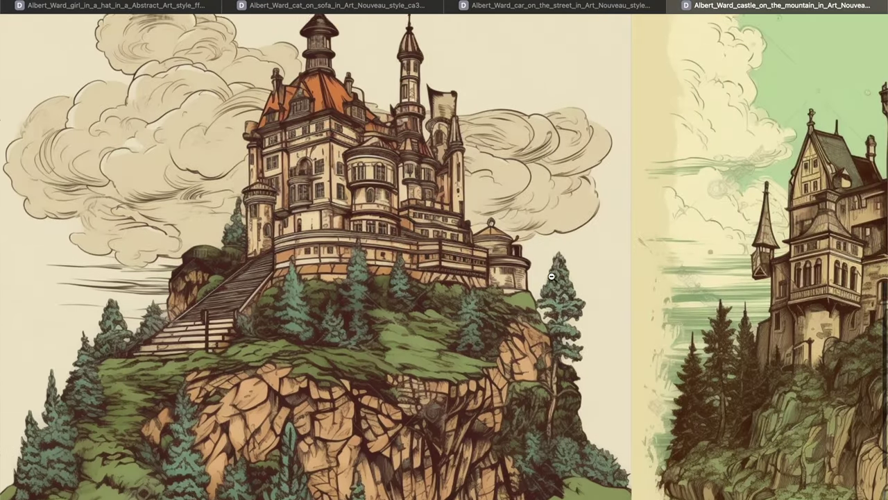
pyautogui.scroll(-2, 551, 276)
pyautogui.hscroll(4, 551, 276)
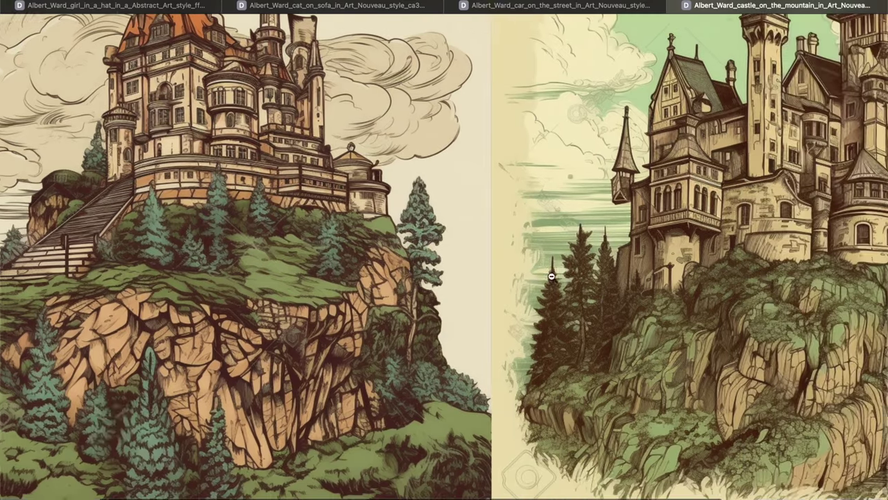
pyautogui.hscroll(-6, 551, 277)
pyautogui.scroll(5, 551, 276)
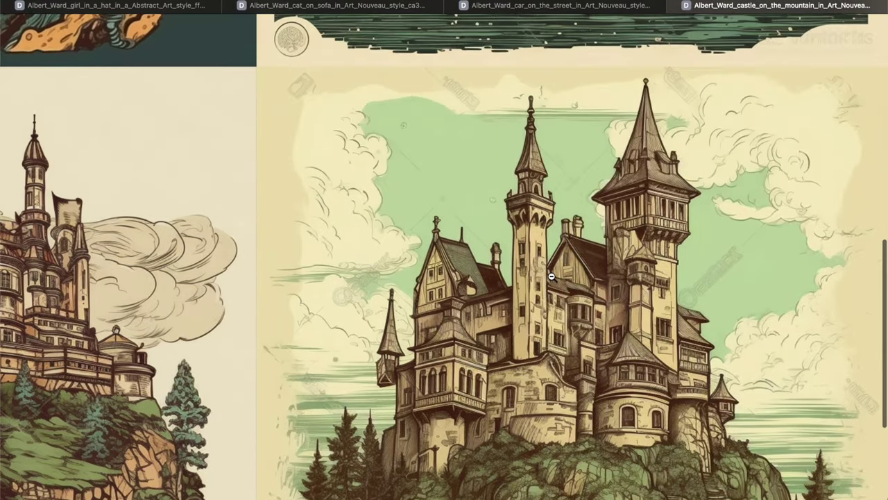
pyautogui.press('super+Tab')
pyautogui.click(656, 293)
# - Open the Abstract Expressionism cat-on-sofa grid in the browser at full resolution
pyautogui.scroll(-3, 535, 272)
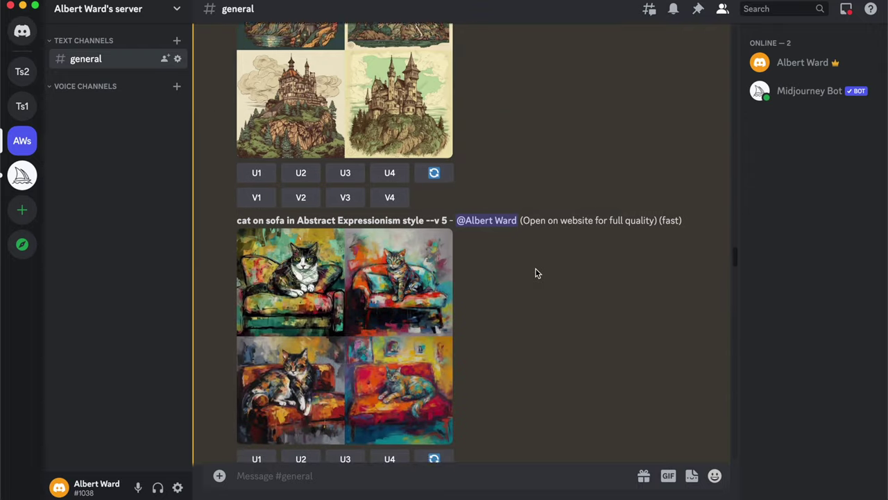
pyautogui.scroll(-1, 535, 272)
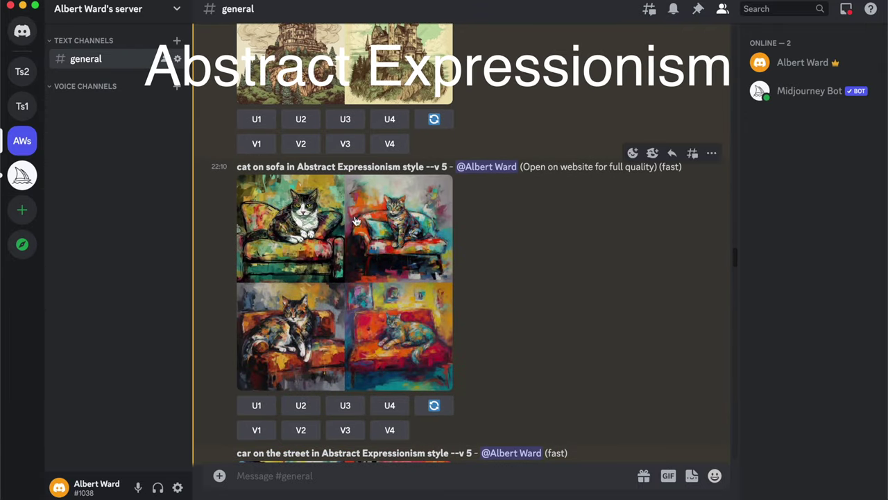
pyautogui.click(380, 256)
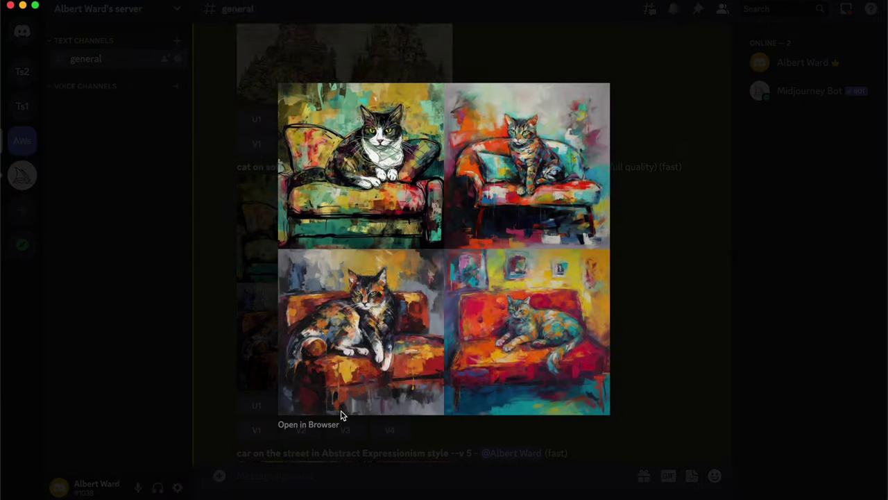
pyautogui.click(308, 424)
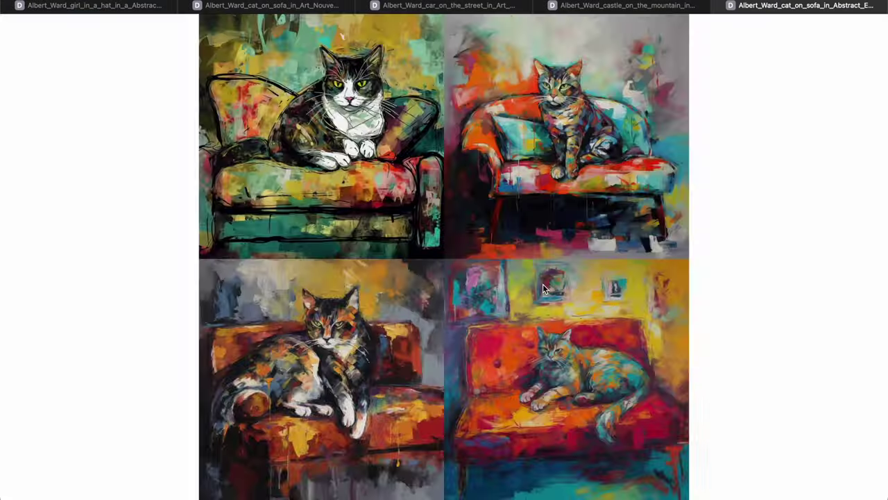
pyautogui.click(467, 142)
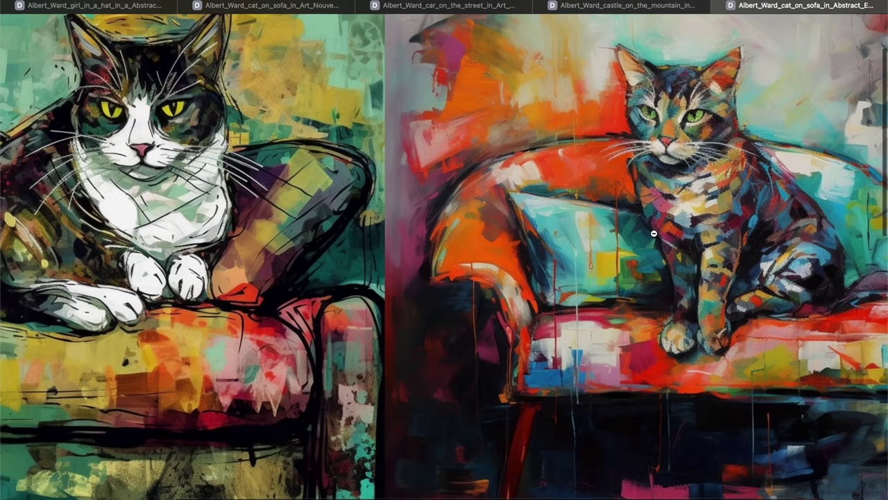
# - Pan across all four Abstract Expressionism cat panels at full size
pyautogui.hscroll(4, 646, 234)
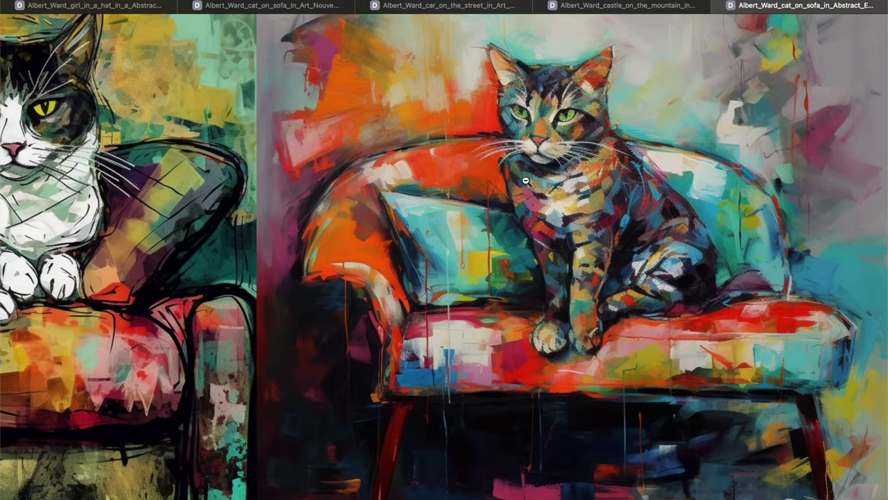
pyautogui.hscroll(-5, 303, 228)
pyautogui.scroll(1, 303, 228)
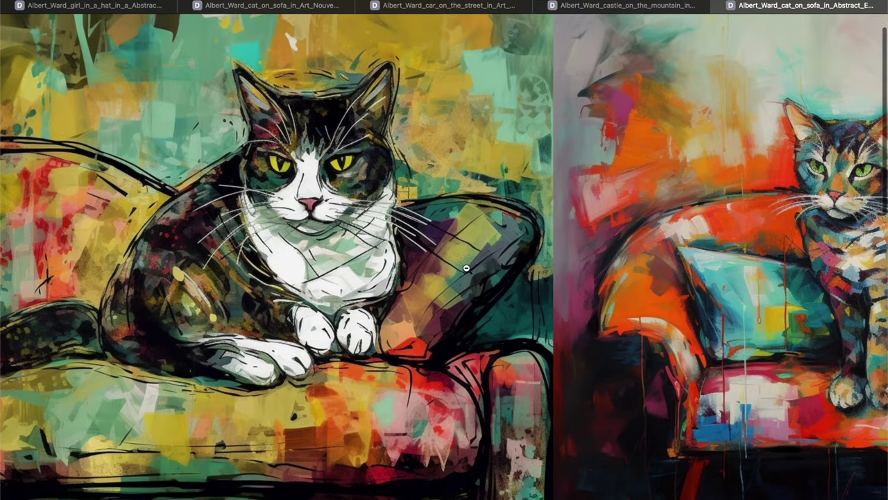
pyautogui.hscroll(-1, 466, 267)
pyautogui.scroll(-10, 466, 268)
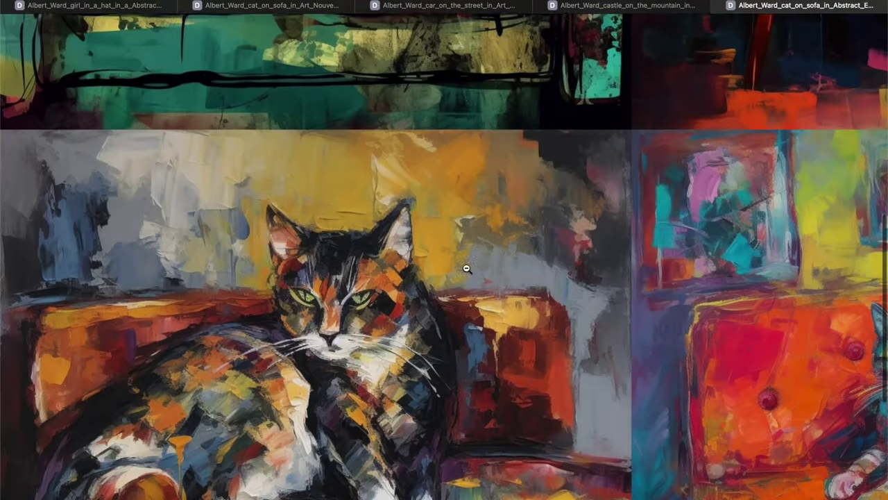
pyautogui.scroll(-1, 466, 268)
pyautogui.hscroll(10, 571, 313)
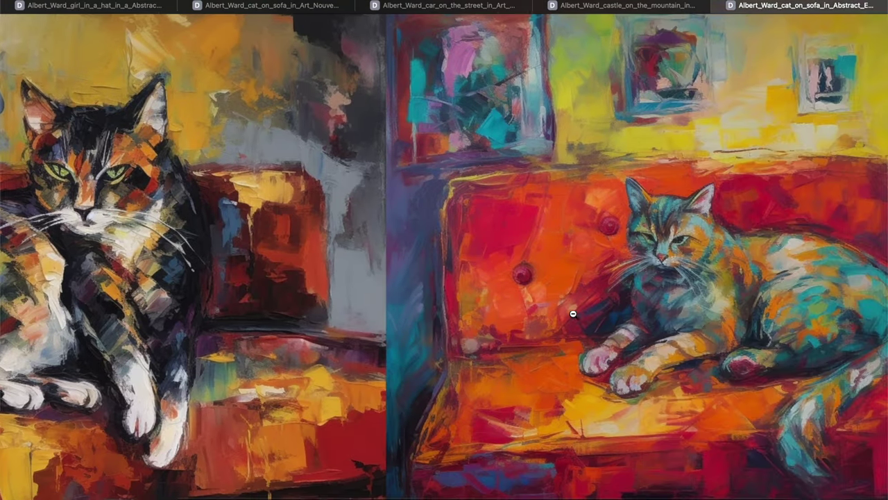
pyautogui.hscroll(2, 572, 314)
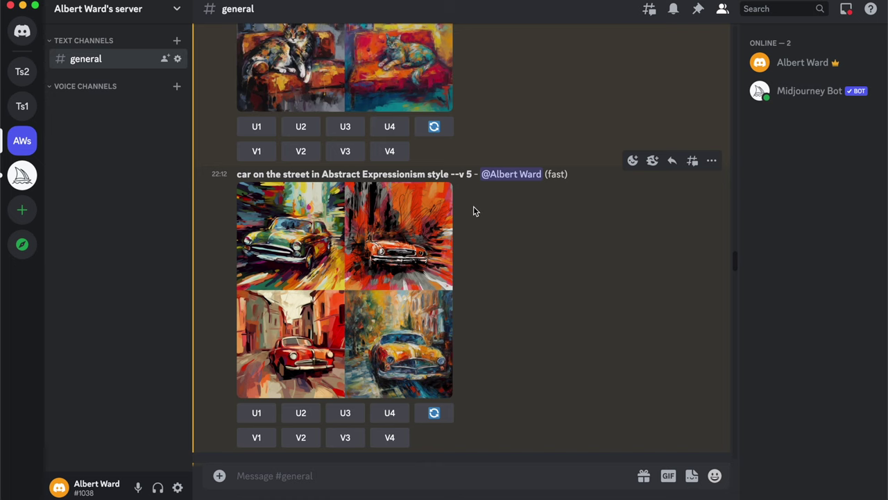
# - Open the Abstract Expressionism car grid in a browser tab, then scroll Discord to the castle grid
pyautogui.click(387, 272)
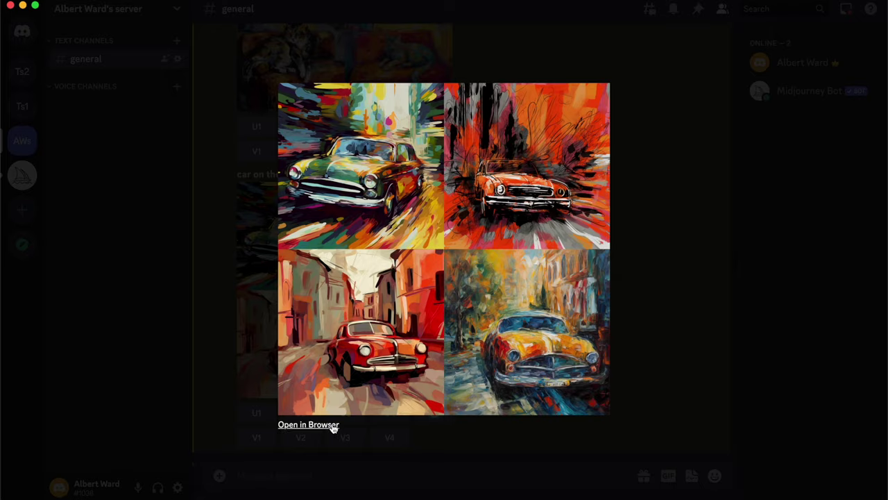
pyautogui.click(308, 423)
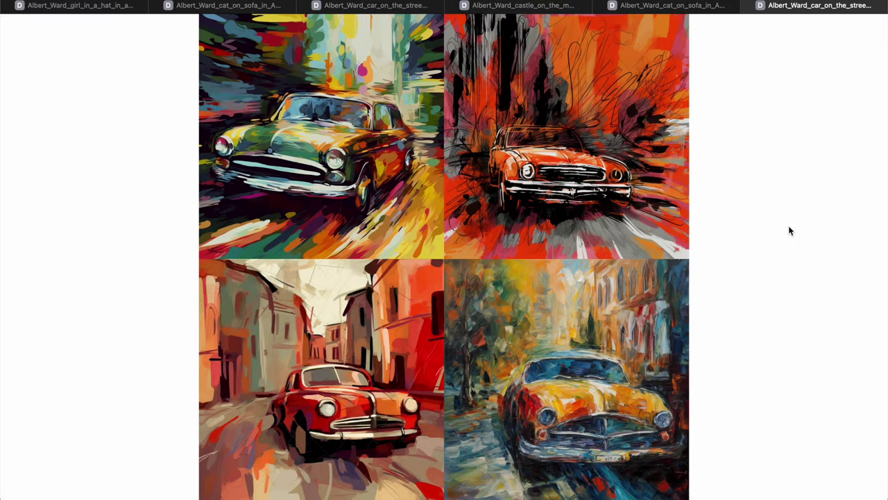
pyautogui.press('super+Tab')
pyautogui.click(687, 222)
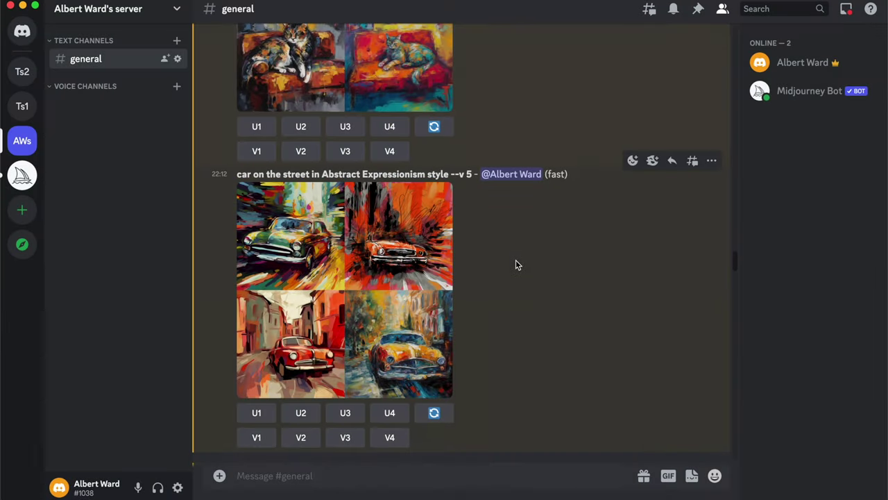
pyautogui.scroll(-4, 516, 260)
pyautogui.scroll(-2, 516, 265)
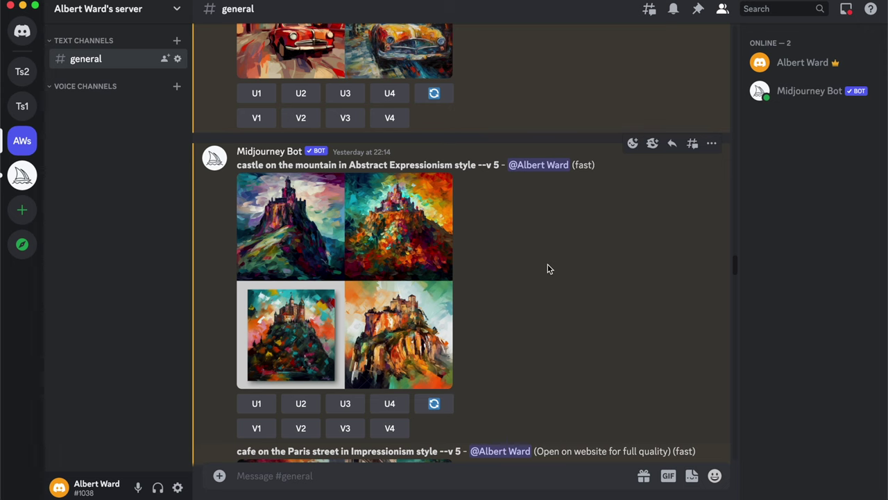
# - Open the Abstract Expressionism castle-on-the-mountain grid in a new browser tab and pan across its paintings
pyautogui.scroll(1, 547, 269)
pyautogui.scroll(1, 547, 268)
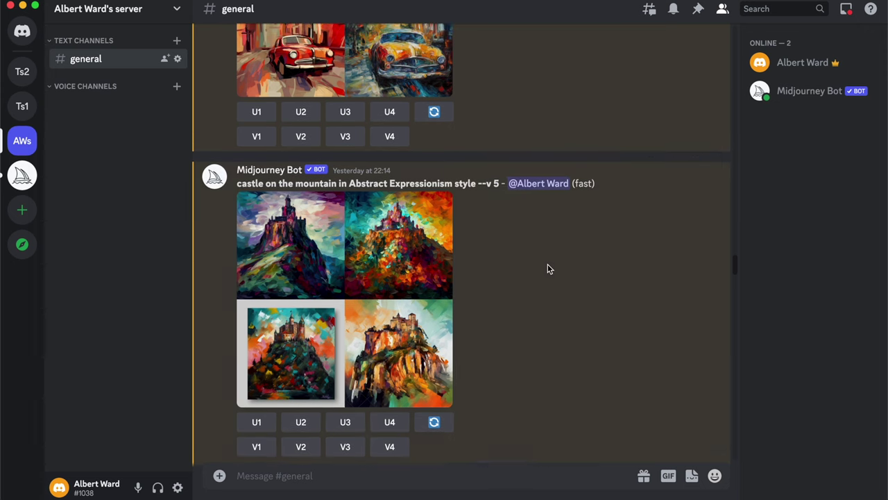
pyautogui.click(410, 267)
pyautogui.click(292, 425)
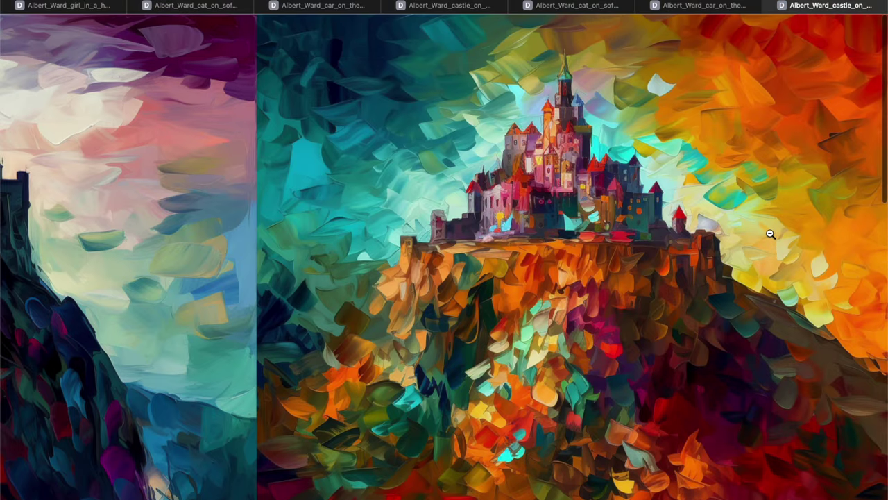
pyautogui.hscroll(-8, 770, 233)
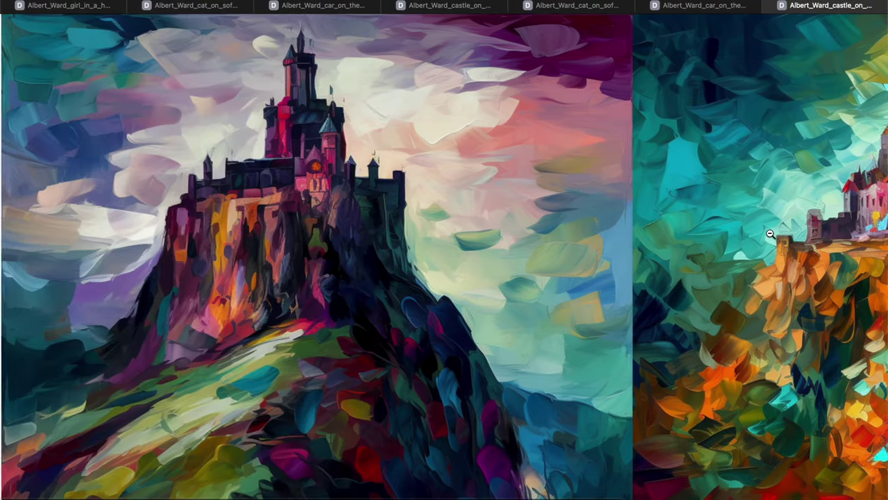
pyautogui.scroll(-10, 770, 233)
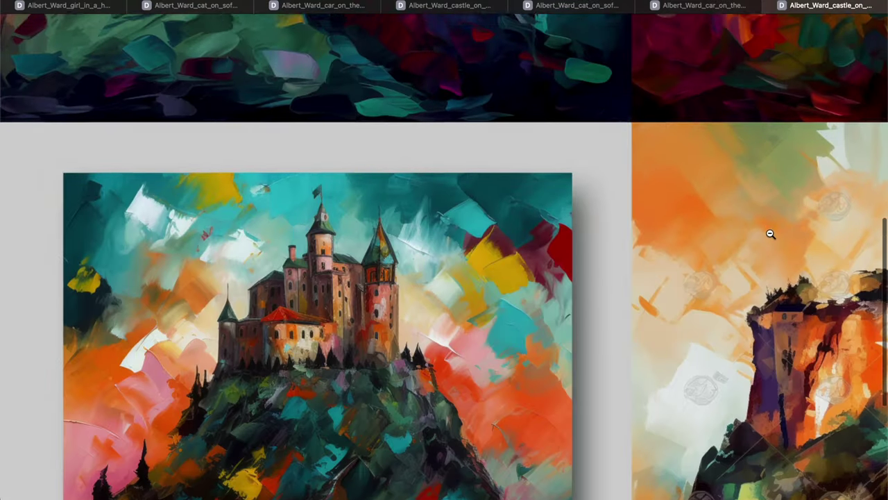
pyautogui.scroll(-2, 769, 233)
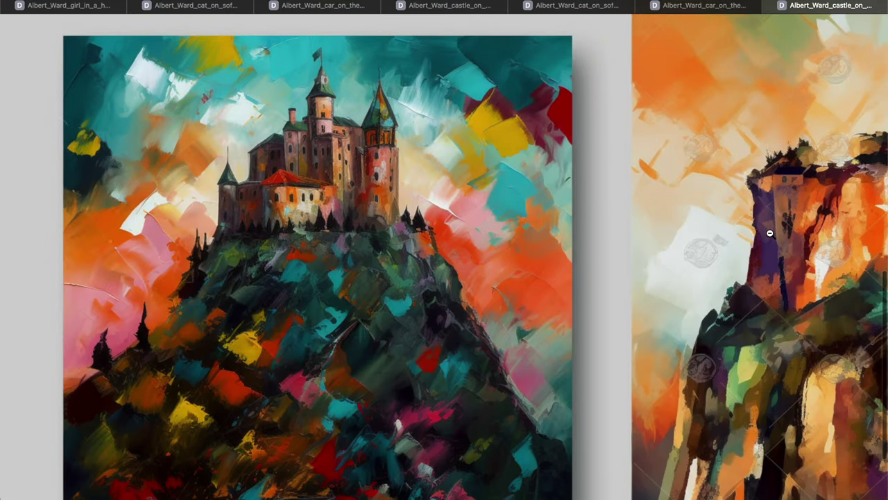
pyautogui.hscroll(8, 770, 233)
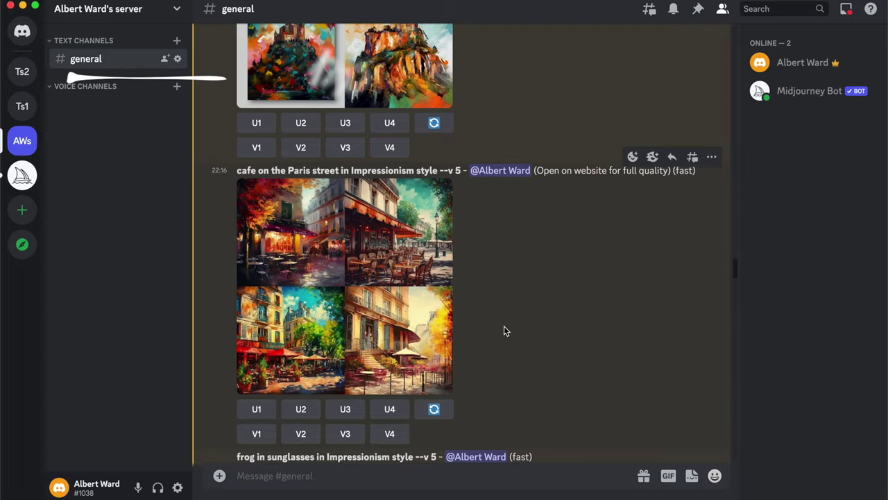
# - Pan around the full-size Impressionism cafe-on-the-Paris-street painting and zoom into it
pyautogui.scroll(-3, 504, 329)
pyautogui.scroll(2, 503, 329)
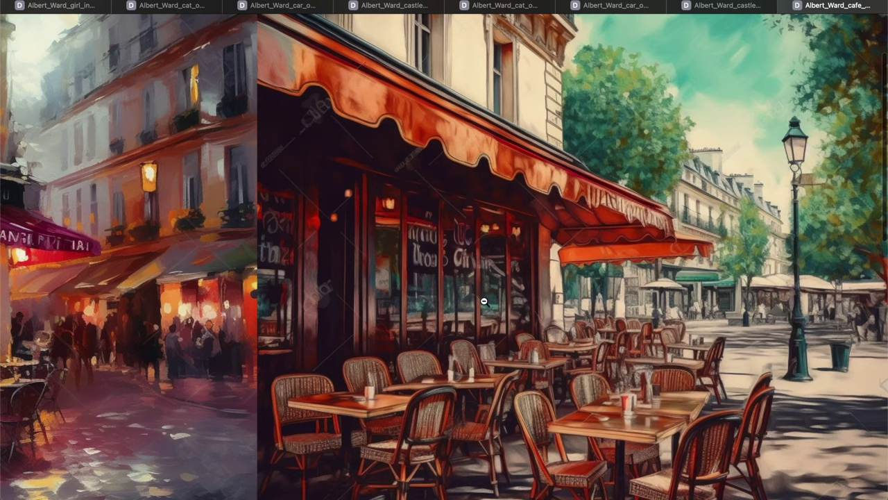
pyautogui.hscroll(-10, 483, 301)
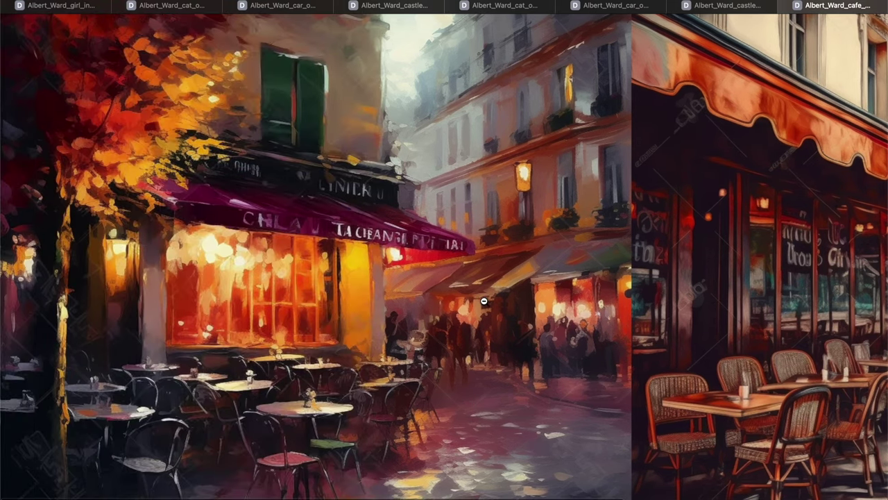
pyautogui.scroll(-5, 498, 337)
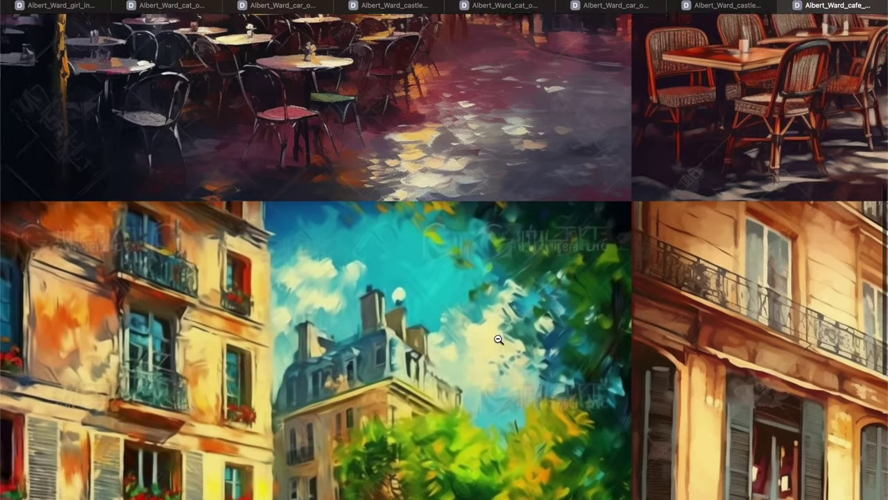
pyautogui.scroll(-6, 497, 339)
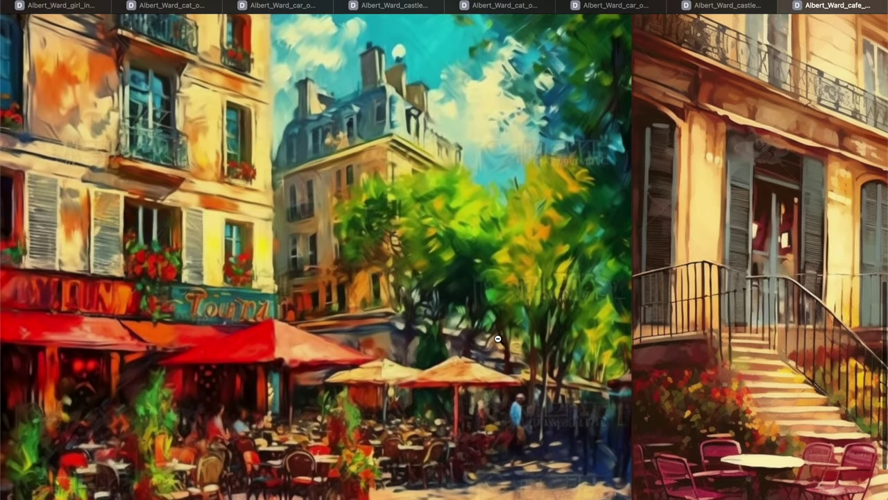
pyautogui.hscroll(10, 497, 338)
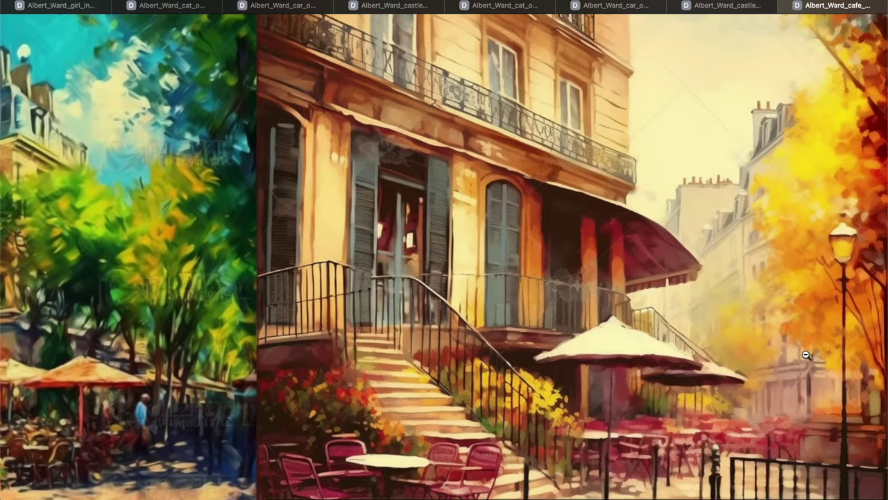
pyautogui.scroll(-2, 805, 355)
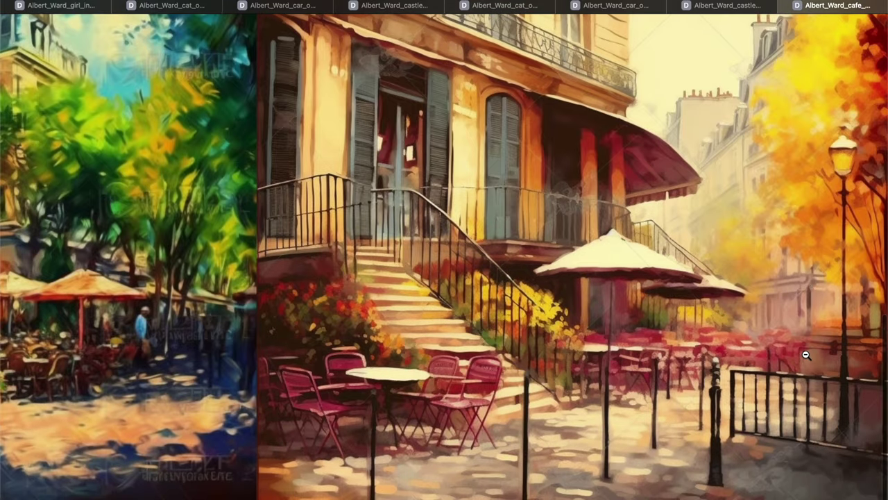
pyautogui.click(780, 350)
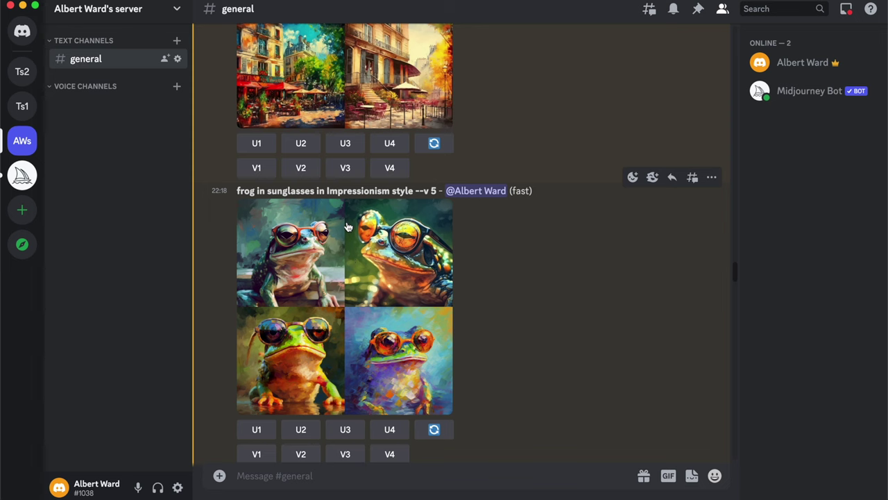
# - Enlarge the Impressionism frog-in-sunglasses grid and look around its paintings
pyautogui.click(310, 264)
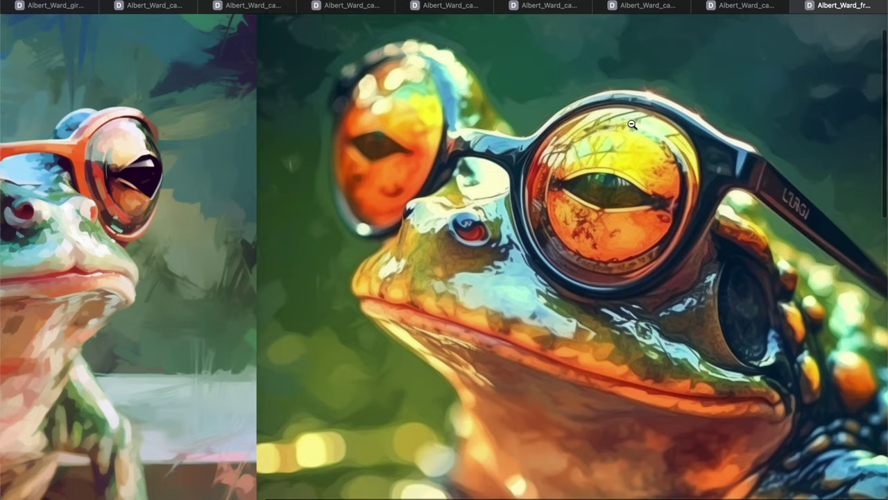
pyautogui.scroll(3, 713, 297)
pyautogui.scroll(-10, 713, 297)
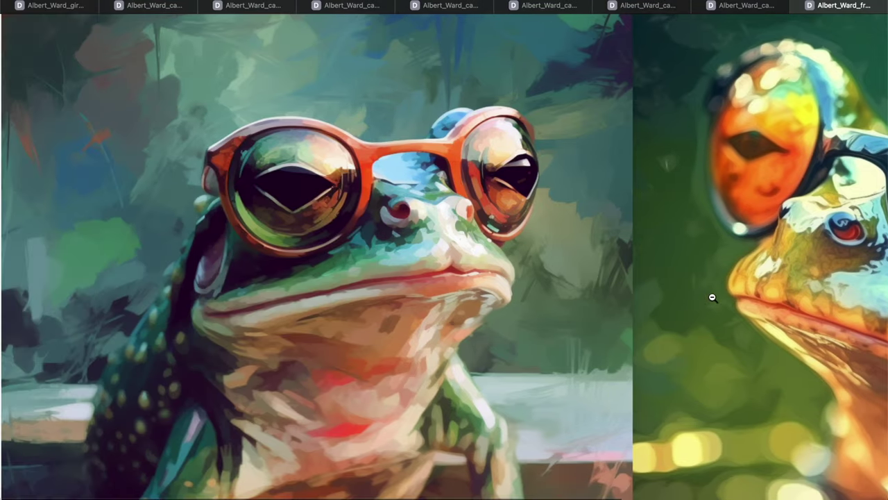
pyautogui.hscroll(5, 712, 297)
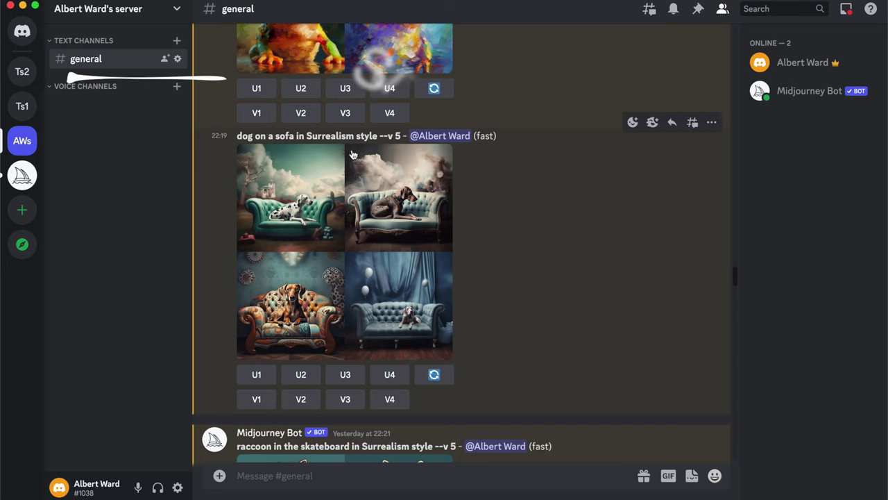
# - Open the dog-on-a-sofa grid full-size in the browser and pan around it
pyautogui.click(349, 211)
pyautogui.click(321, 423)
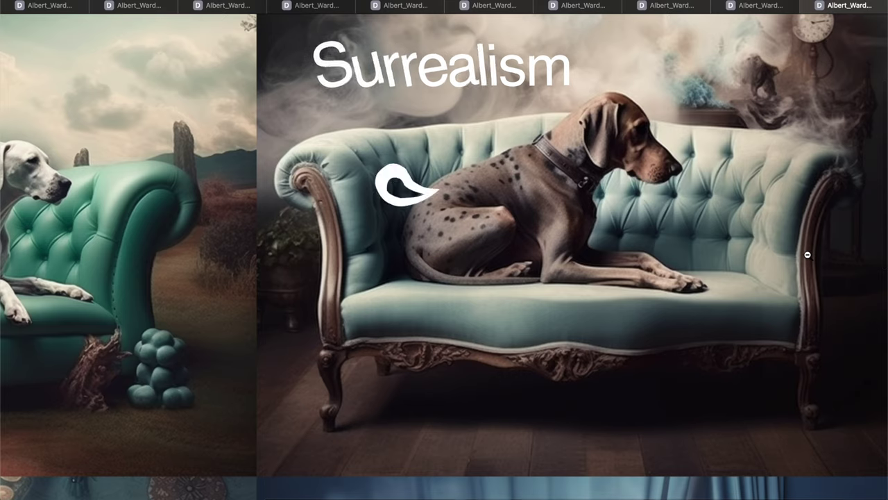
pyautogui.hscroll(-5, 674, 242)
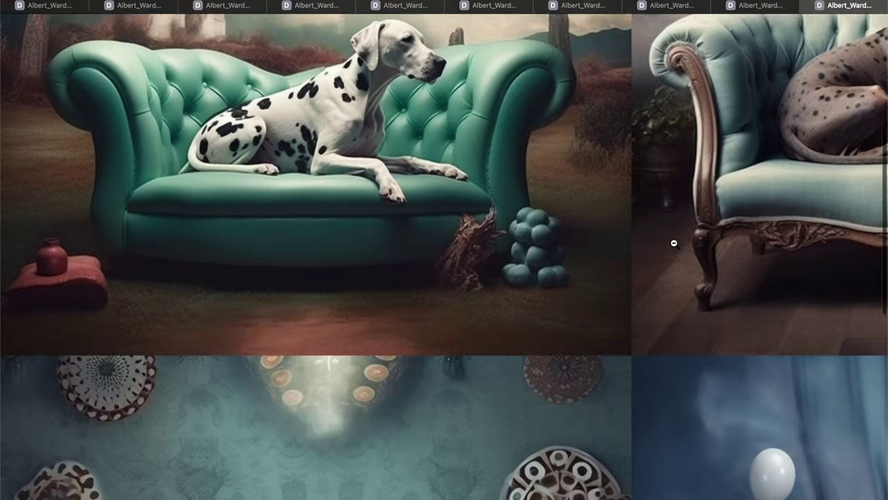
pyautogui.hscroll(5, 674, 243)
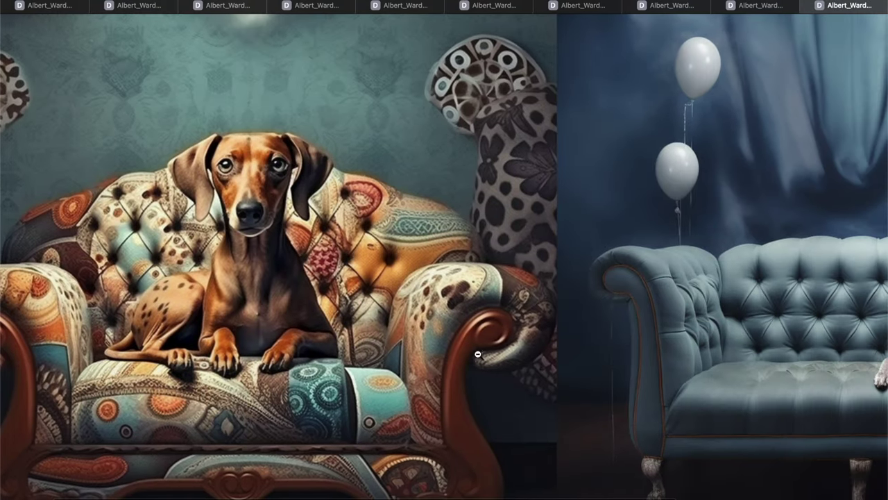
pyautogui.hscroll(20, 500, 349)
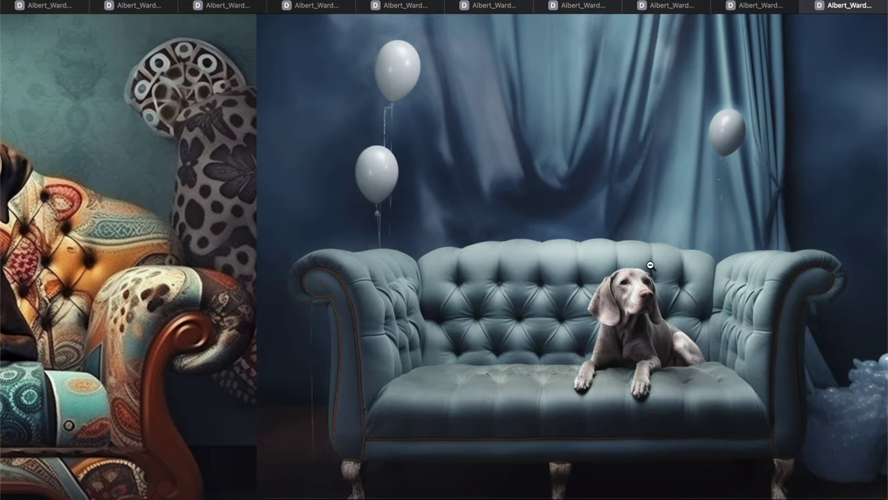
pyautogui.scroll(5, 650, 264)
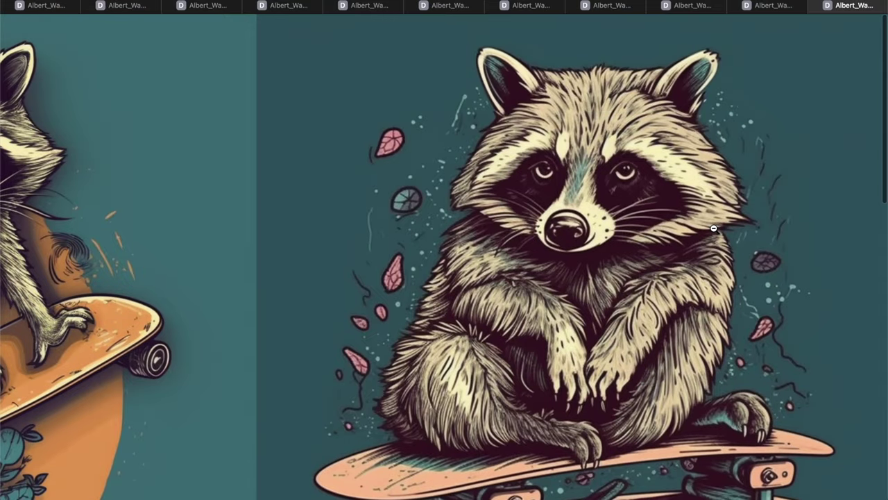
pyautogui.scroll(-5, 713, 227)
pyautogui.scroll(3, 713, 227)
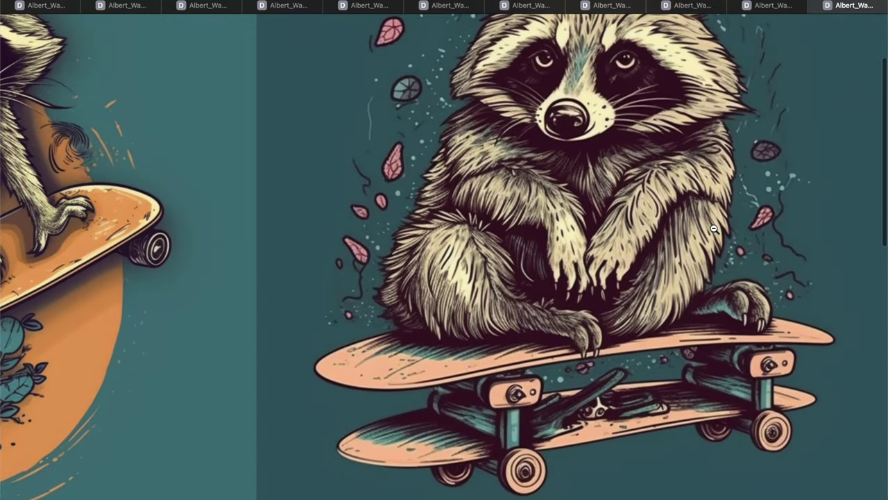
pyautogui.hscroll(-5, 714, 227)
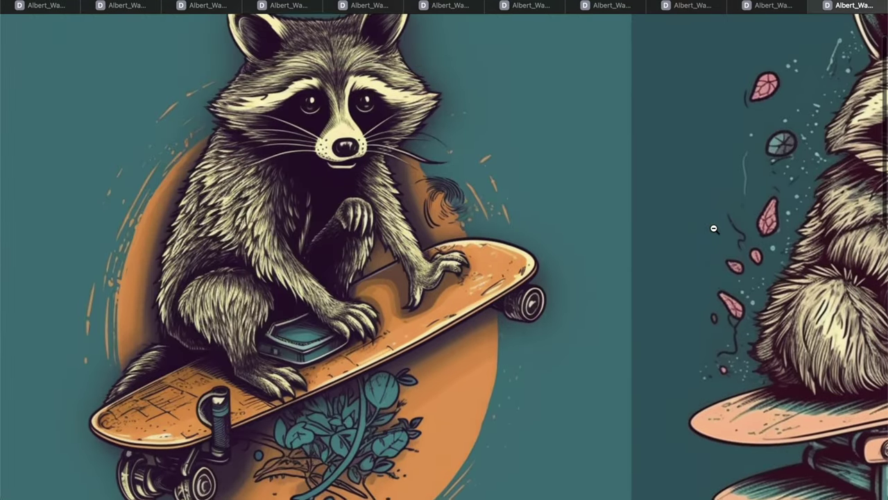
# - Finish panning, zoom out to the whole raccoon grid, and close Discord's image viewer
pyautogui.scroll(-5, 713, 227)
pyautogui.scroll(-3, 715, 229)
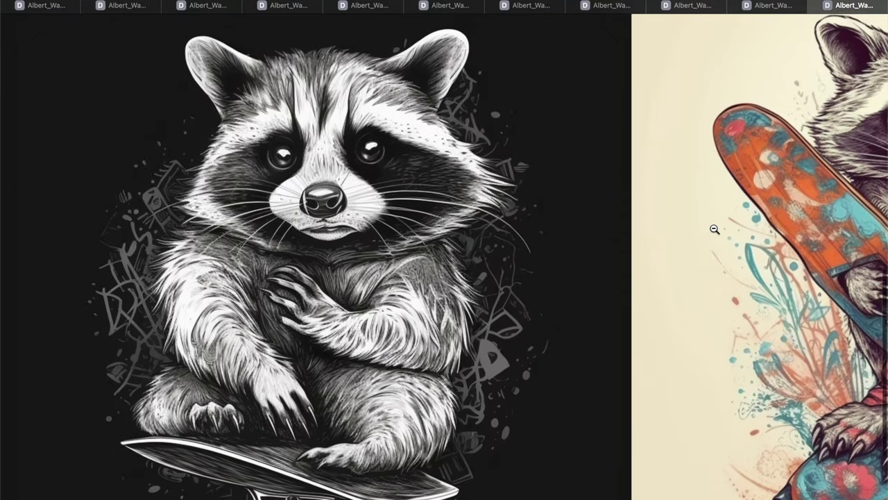
pyautogui.hscroll(5, 715, 229)
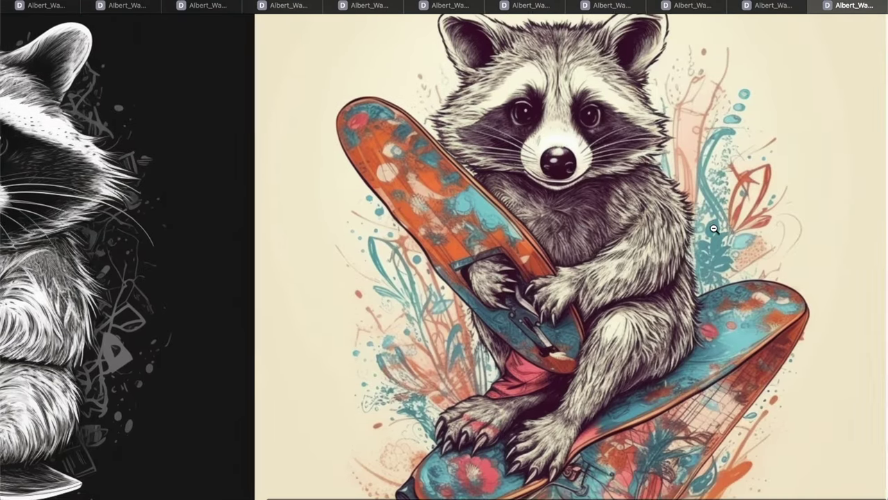
pyautogui.scroll(-2, 713, 228)
pyautogui.scroll(2, 700, 218)
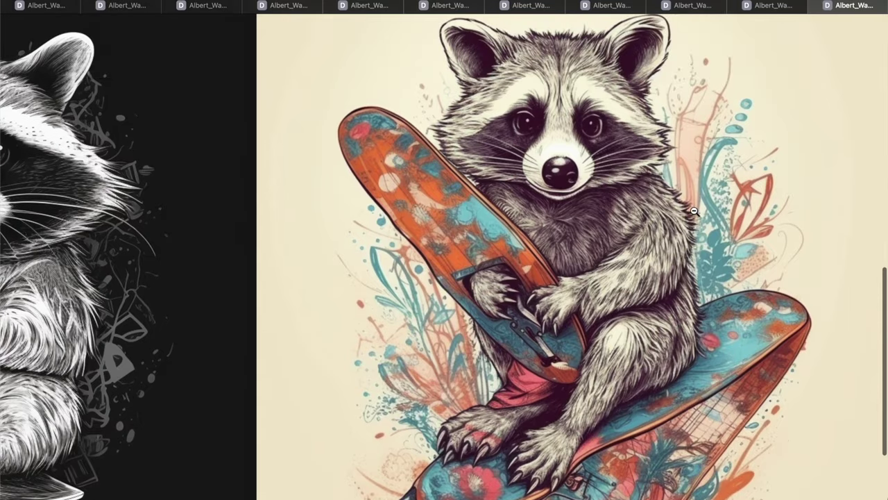
pyautogui.scroll(-2, 617, 252)
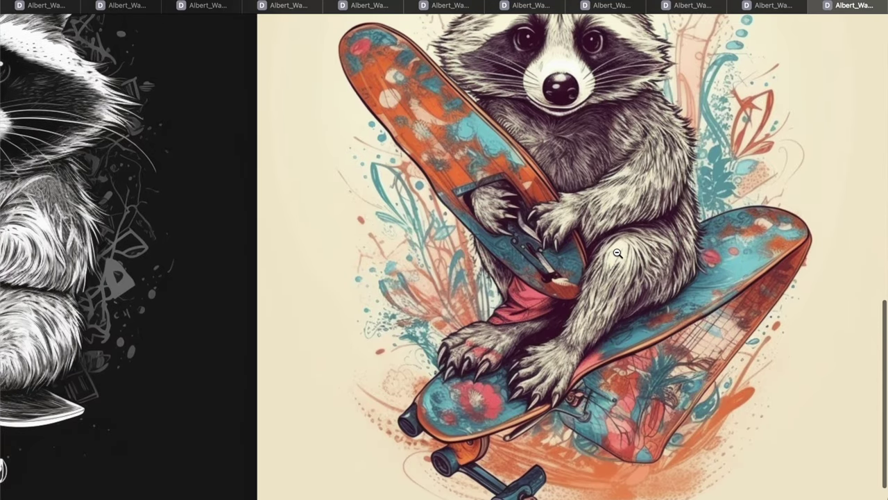
pyautogui.scroll(2, 616, 253)
pyautogui.scroll(-2, 486, 173)
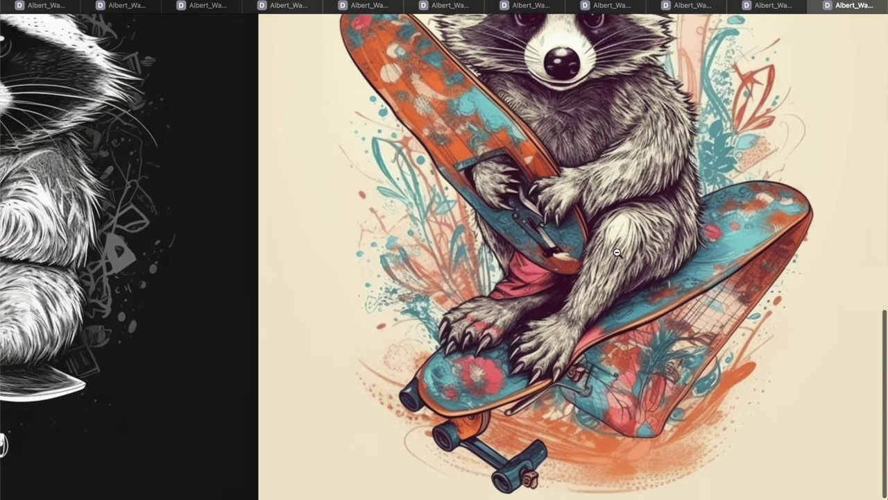
pyautogui.click(585, 319)
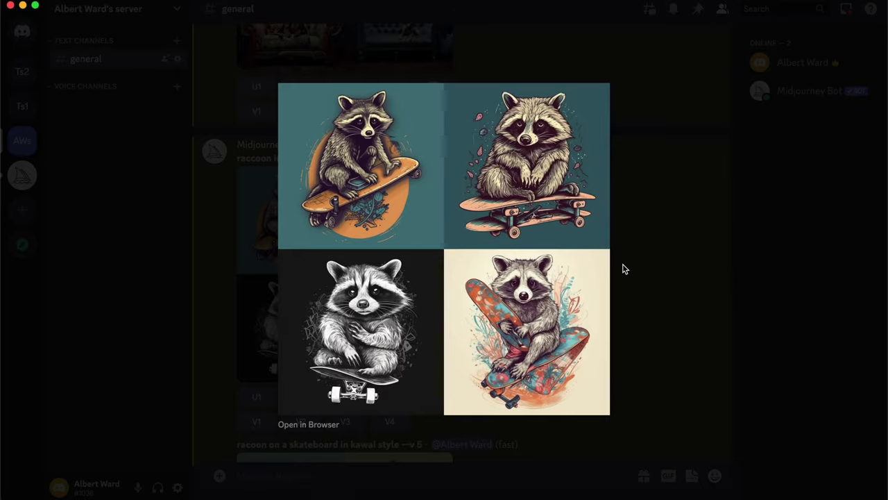
pyautogui.click(623, 268)
# - Enlarge the kawaii raccoon grid and pan around the zoomed view
pyautogui.scroll(-4, 506, 300)
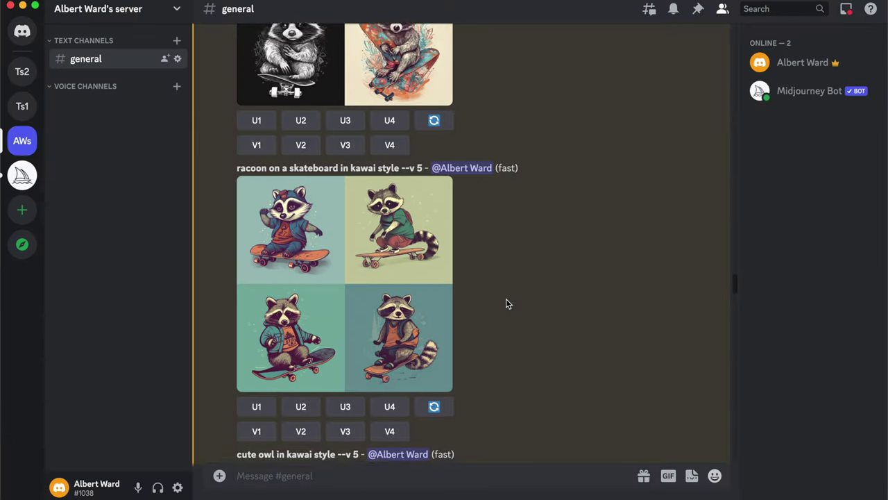
pyautogui.scroll(1, 506, 302)
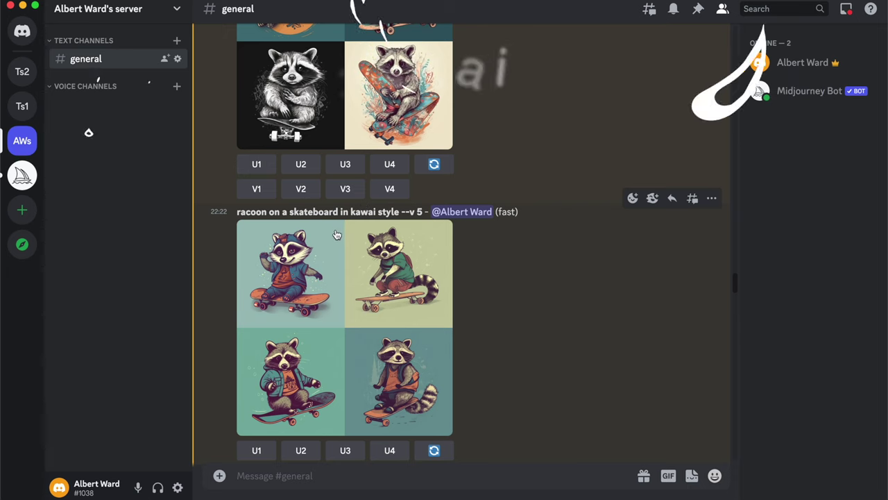
pyautogui.click(323, 276)
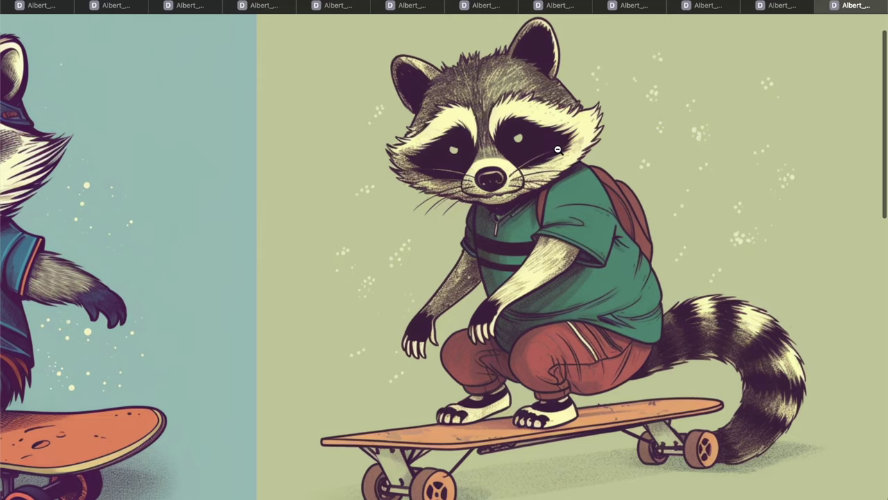
pyautogui.hscroll(-5, 557, 149)
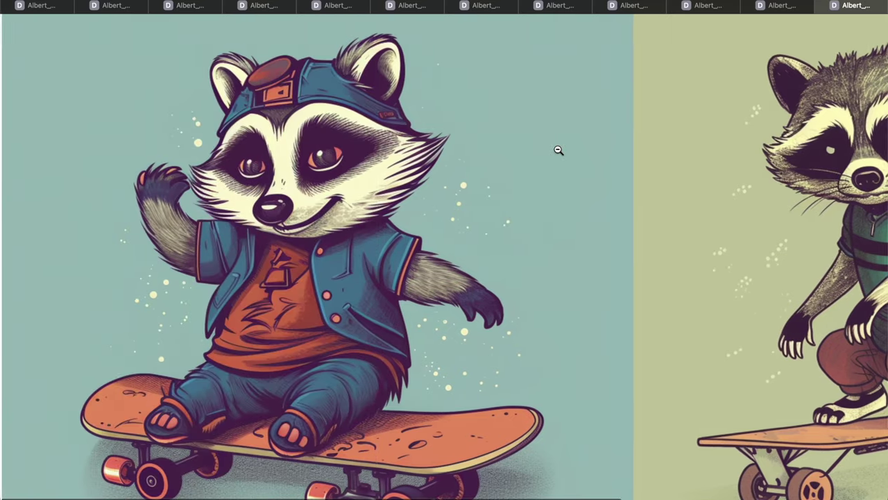
pyautogui.scroll(1, 558, 149)
pyautogui.hscroll(5, 558, 149)
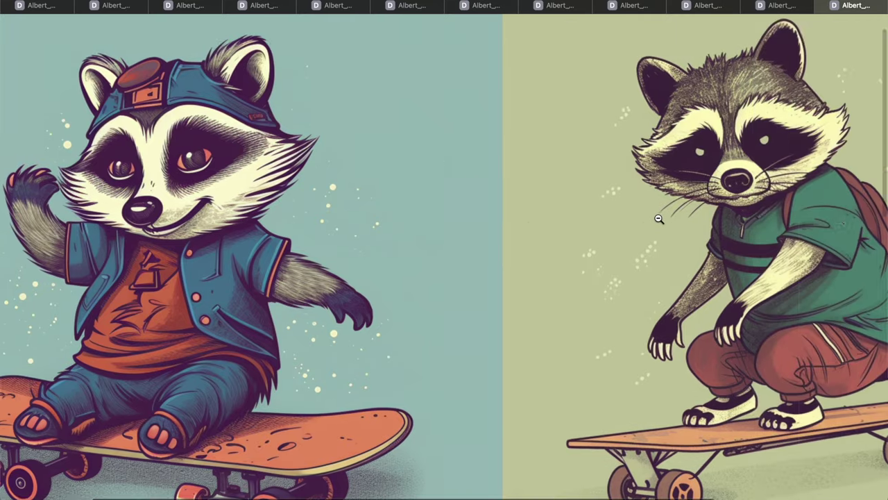
pyautogui.scroll(-15, 587, 315)
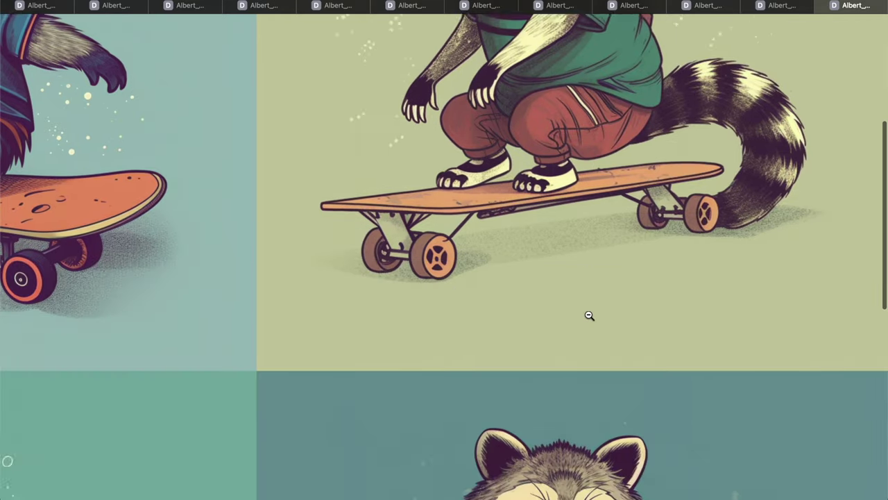
# - Open the cute owl grid full-size in the browser
pyautogui.hscroll(-5, 588, 315)
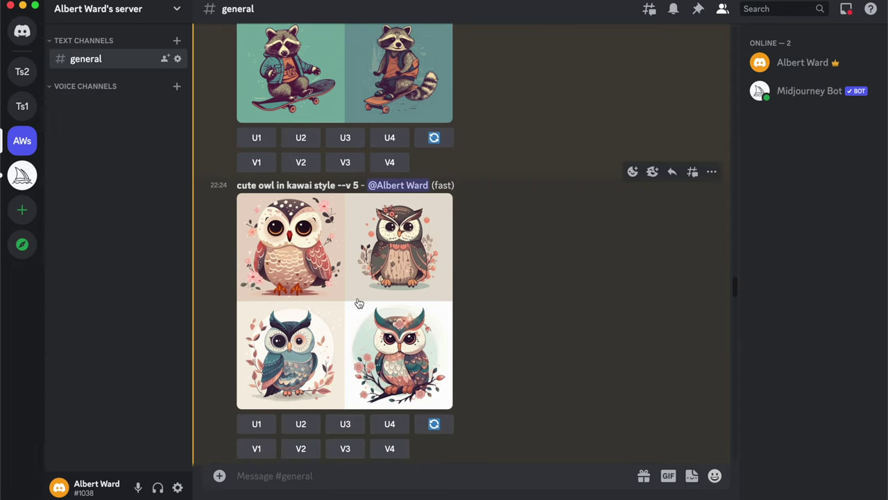
pyautogui.click(304, 231)
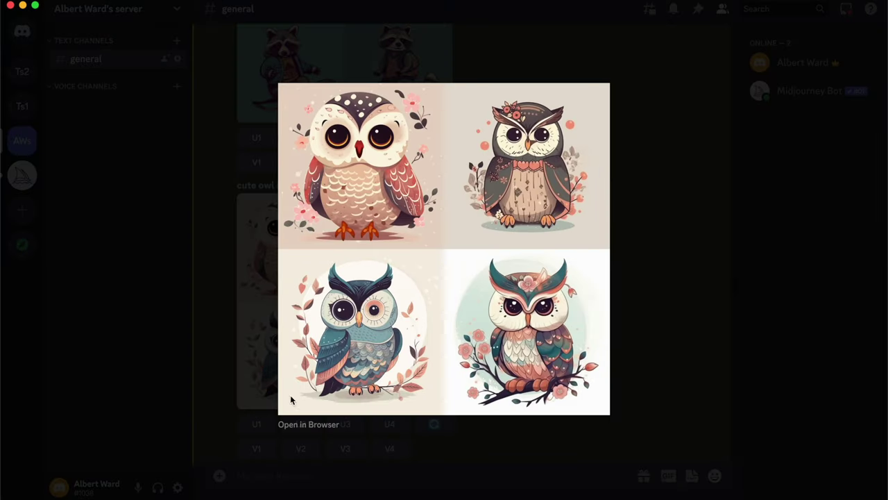
pyautogui.click(309, 425)
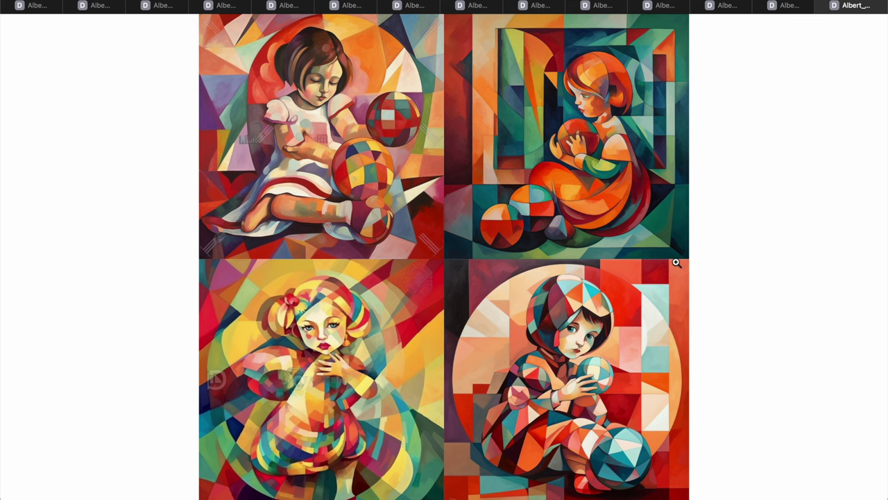
# - Inspect the Cubism girl-with-ball grid at full size, then enlarge the Cubism cat-on-sofa grid
pyautogui.click(676, 263)
pyautogui.scroll(4, 763, 229)
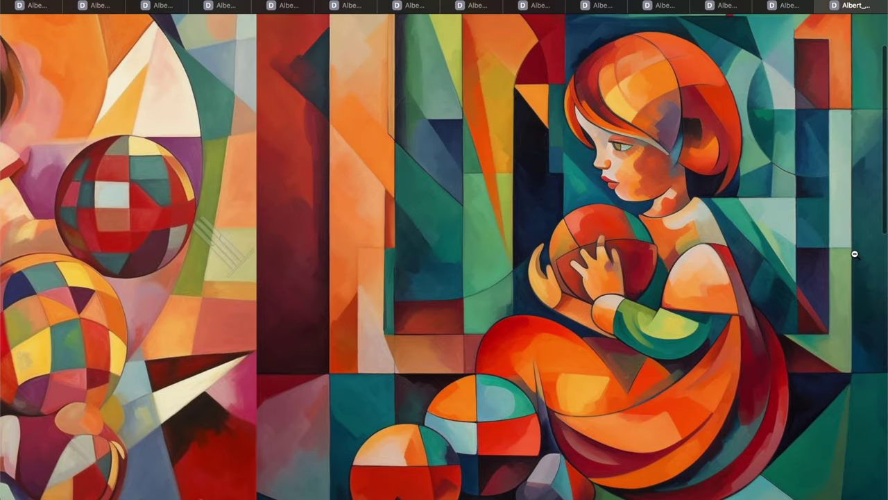
pyautogui.hscroll(-10, 855, 254)
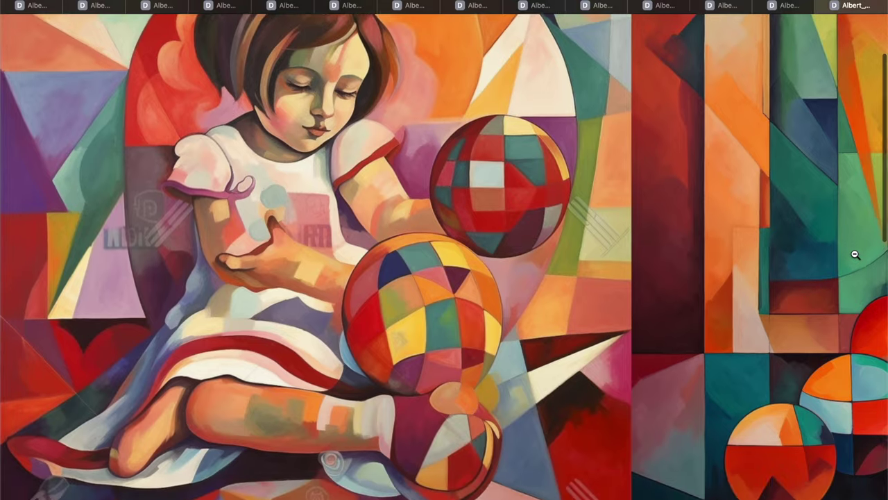
pyautogui.scroll(-10, 855, 254)
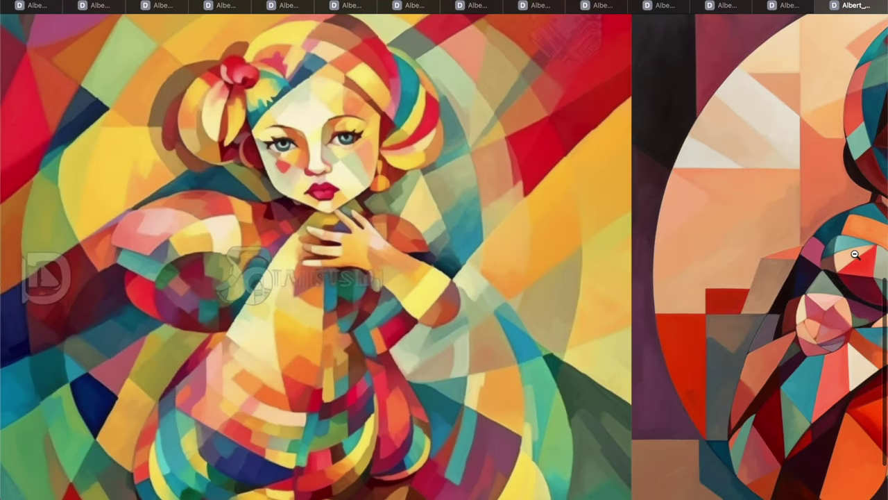
pyautogui.hscroll(10, 855, 254)
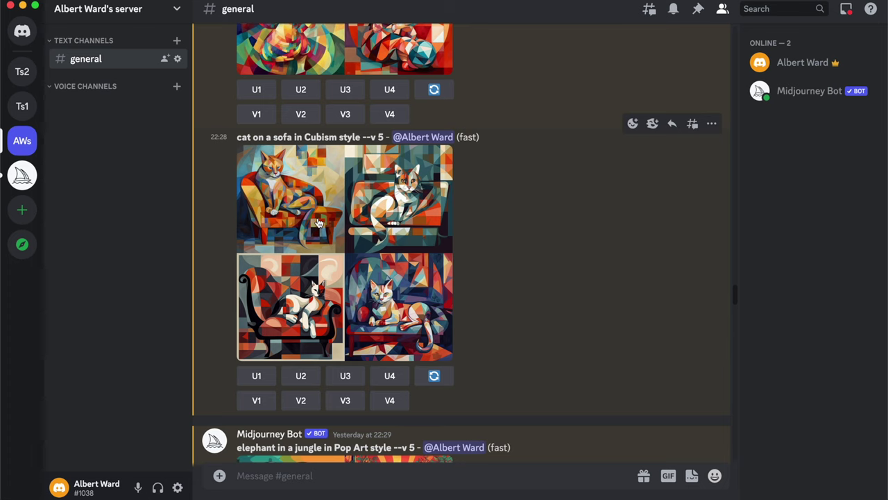
pyautogui.click(315, 194)
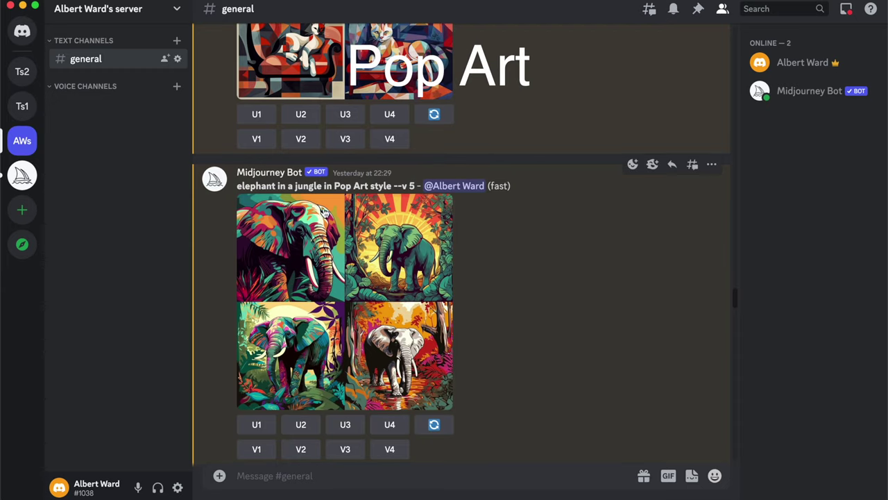
# - Zoom the Pop Art elephant grid to full size and pan across all four images
pyautogui.click(333, 276)
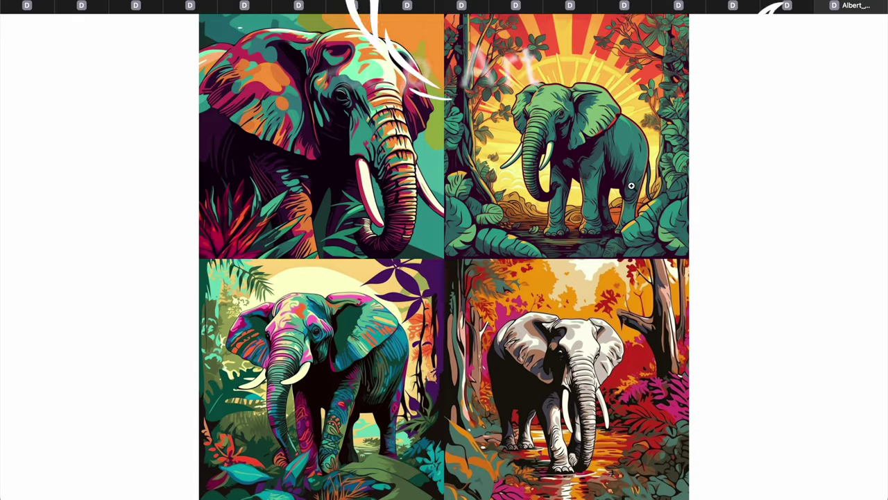
pyautogui.click(631, 186)
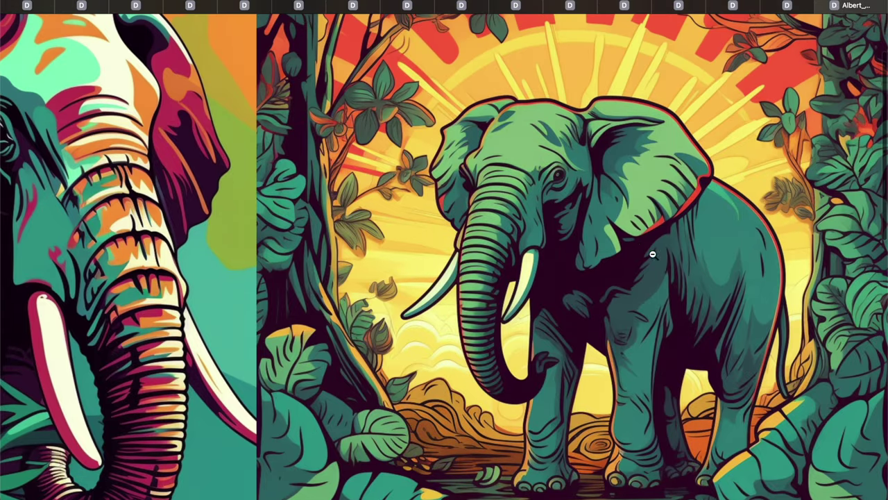
pyautogui.scroll(2, 652, 254)
pyautogui.scroll(-3, 859, 401)
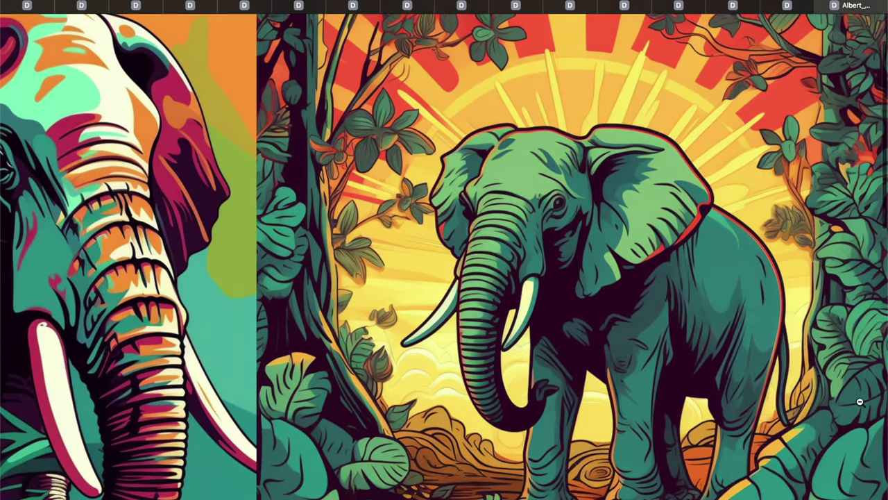
pyautogui.hscroll(-5, 858, 401)
pyautogui.hscroll(-1, 859, 401)
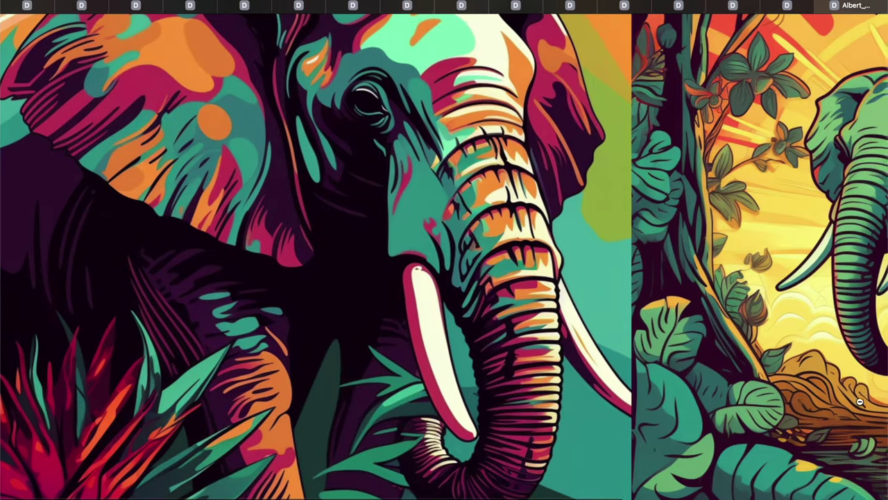
pyautogui.scroll(3, 859, 401)
pyautogui.scroll(-10, 859, 401)
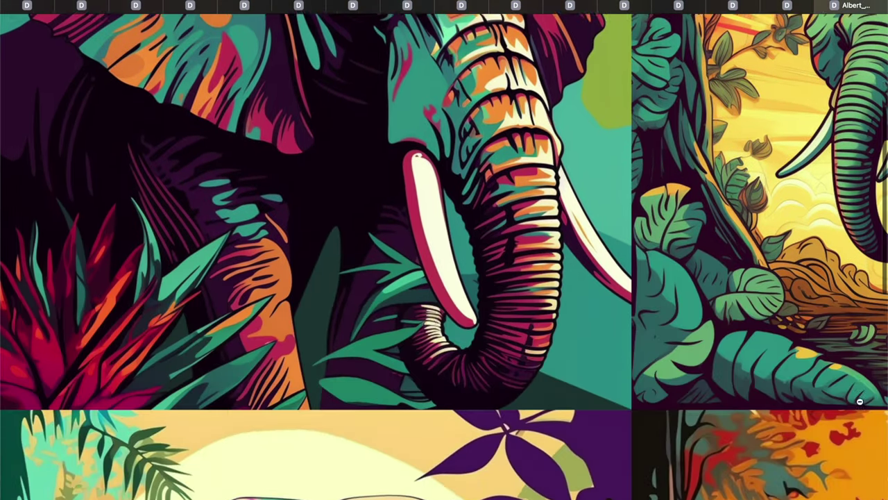
pyautogui.scroll(-2, 859, 401)
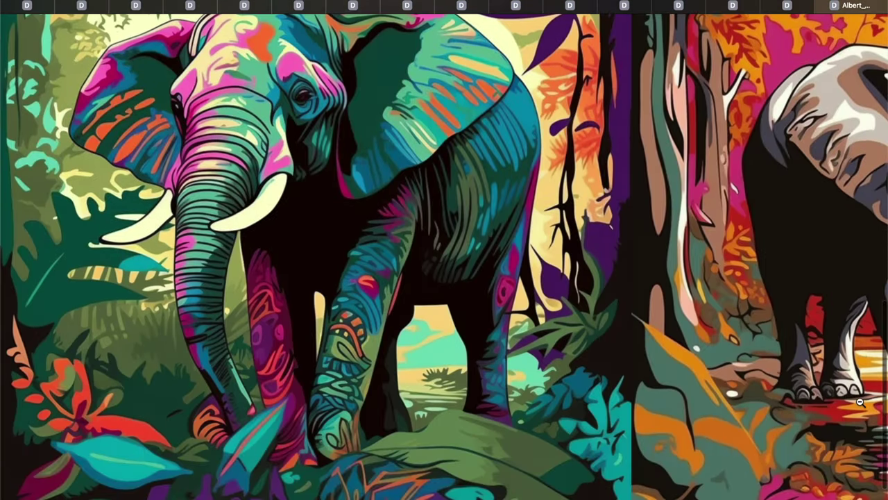
pyautogui.scroll(2, 859, 401)
pyautogui.hscroll(2, 859, 401)
pyautogui.hscroll(6, 859, 401)
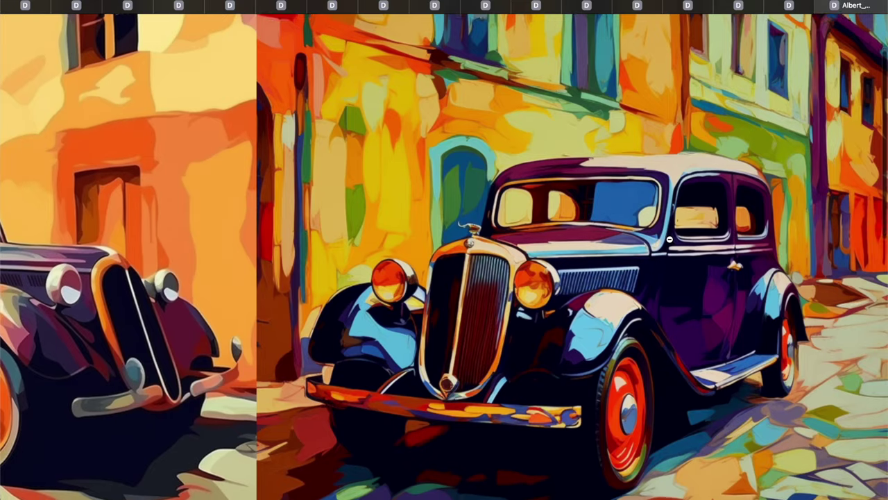
pyautogui.scroll(-2, 670, 240)
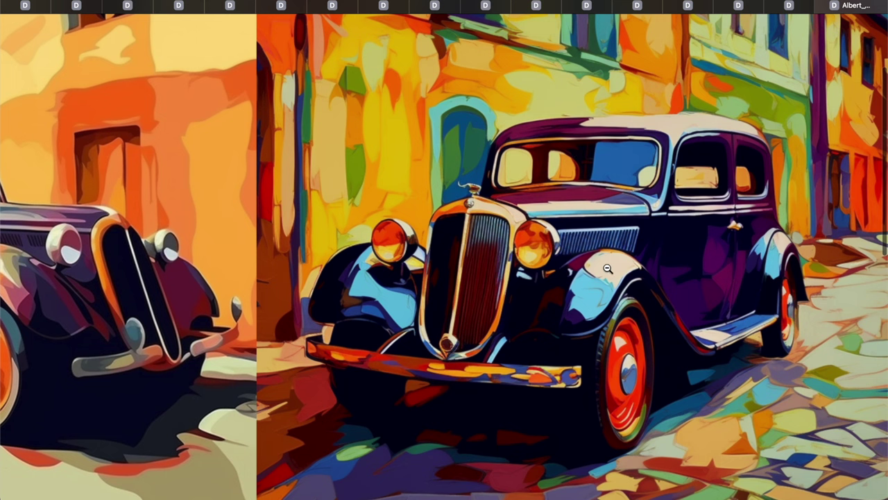
pyautogui.hscroll(-5, 607, 269)
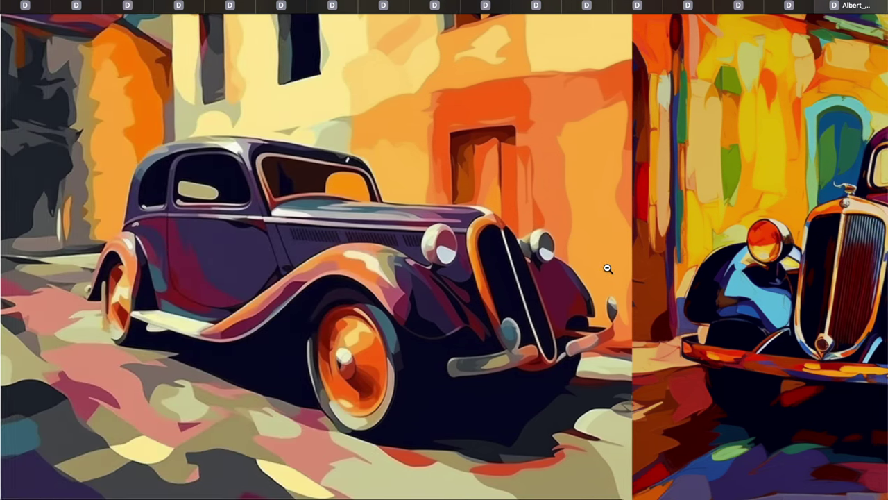
pyautogui.scroll(-6, 608, 269)
pyautogui.scroll(-5, 607, 268)
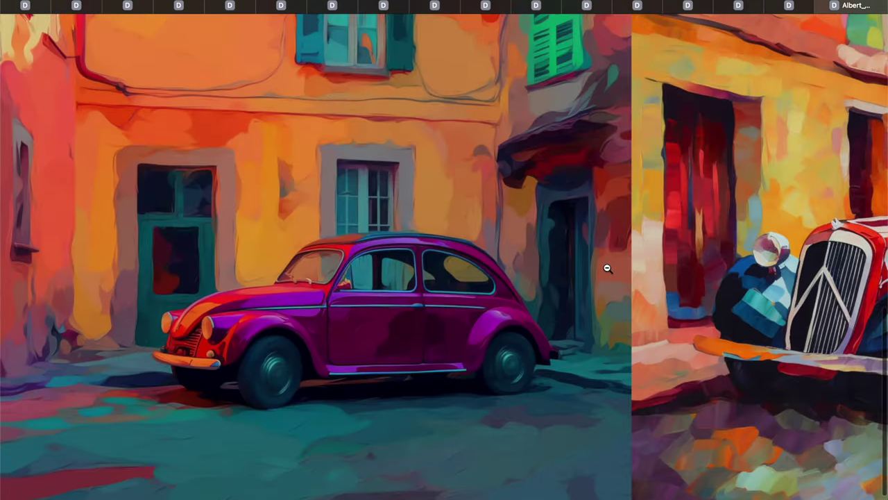
pyautogui.hscroll(5, 607, 267)
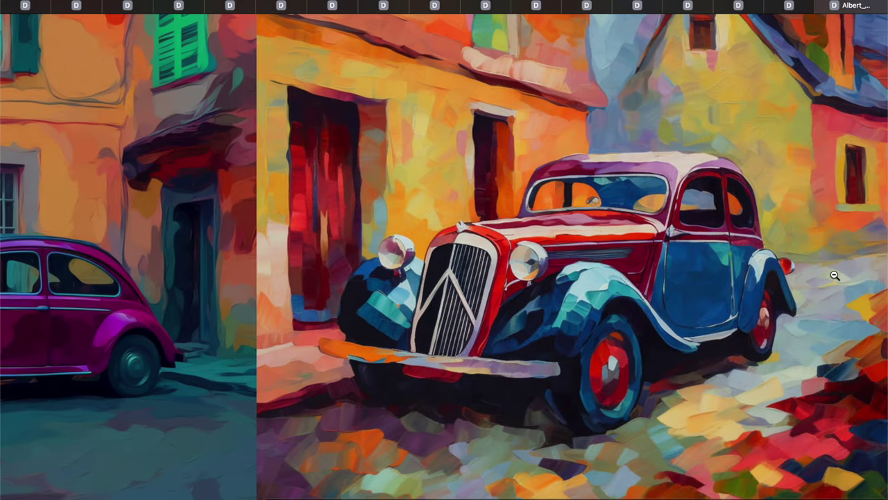
# - Back in Discord, enlarge the Fauvism cat grid and scroll across it
pyautogui.press('super+Tab')
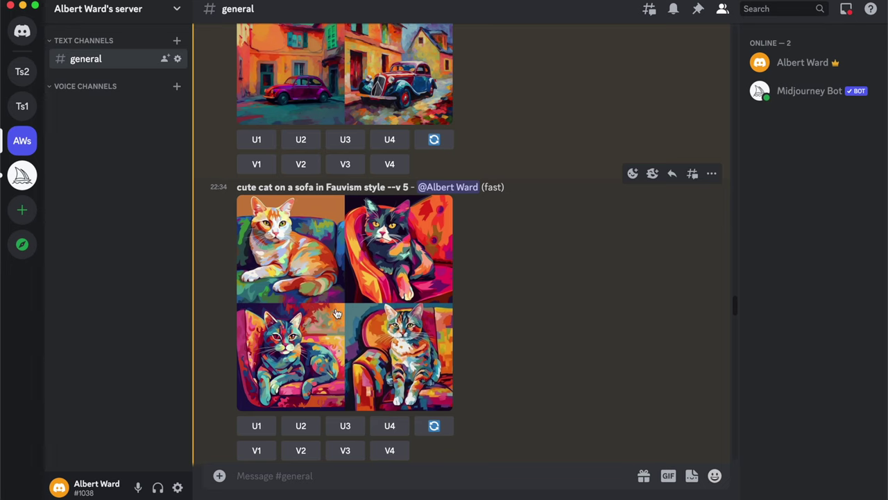
pyautogui.click(333, 279)
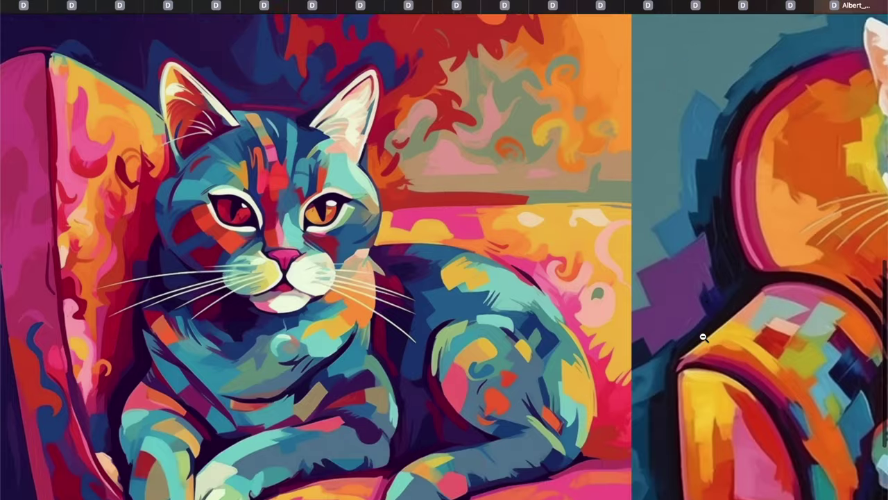
pyautogui.hscroll(5, 702, 337)
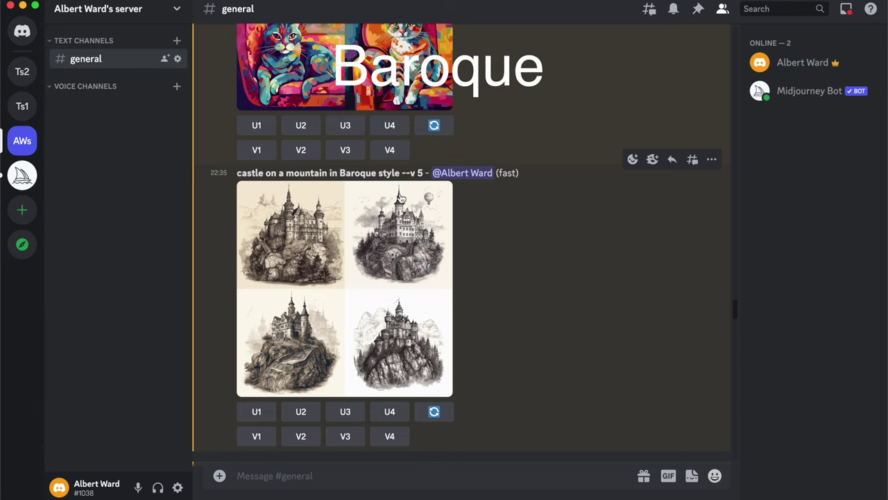
# - Pan through the castle sketch grid full size, then open the Baroque bird grid in the browser
pyautogui.click(408, 236)
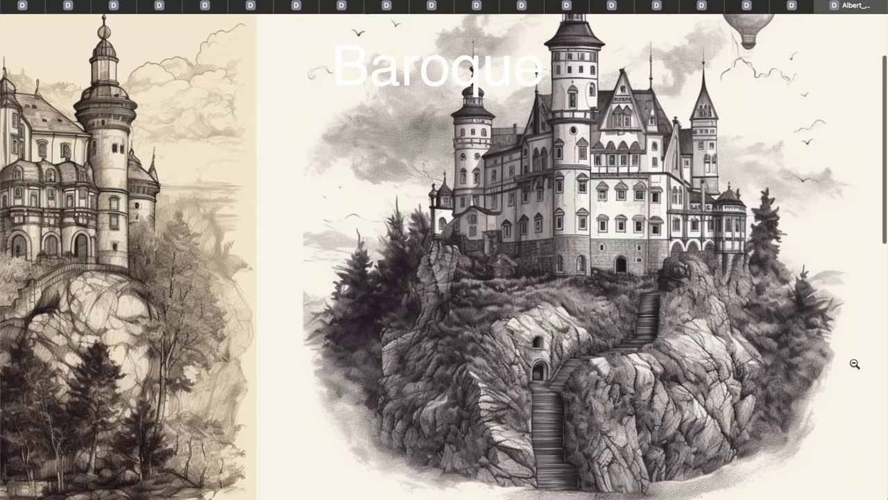
pyautogui.hscroll(-5, 363, 323)
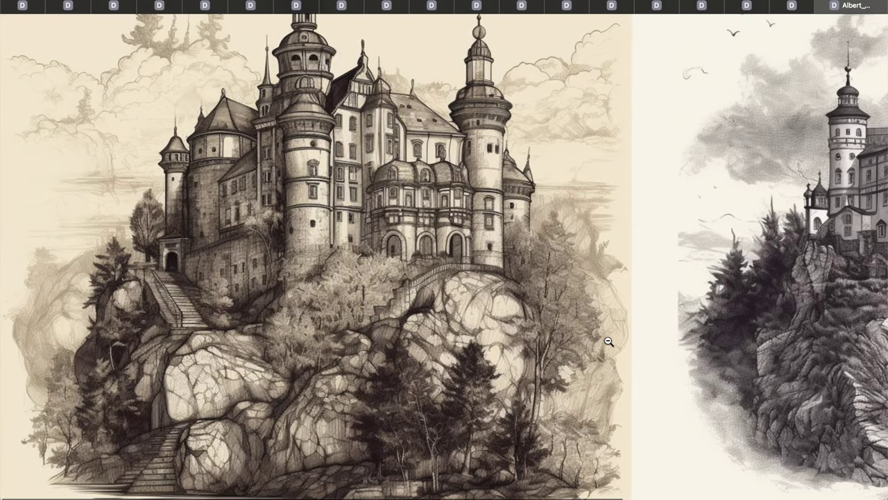
pyautogui.scroll(-6, 608, 341)
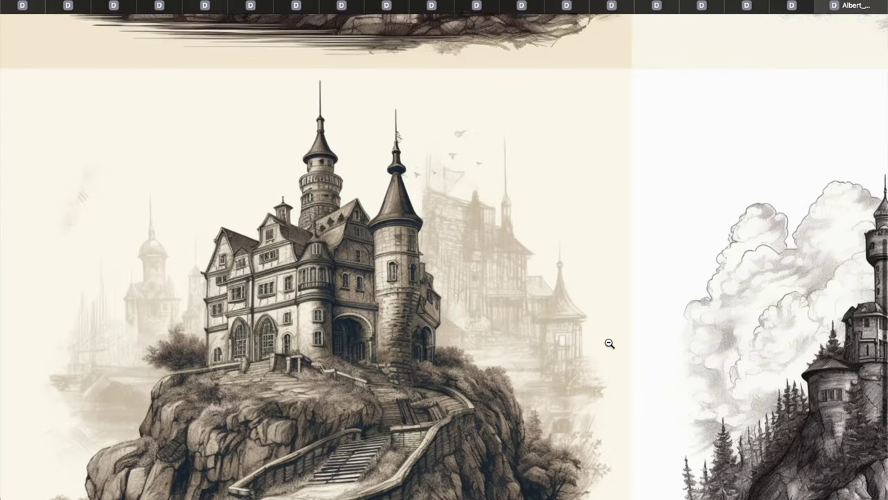
pyautogui.scroll(-5, 608, 342)
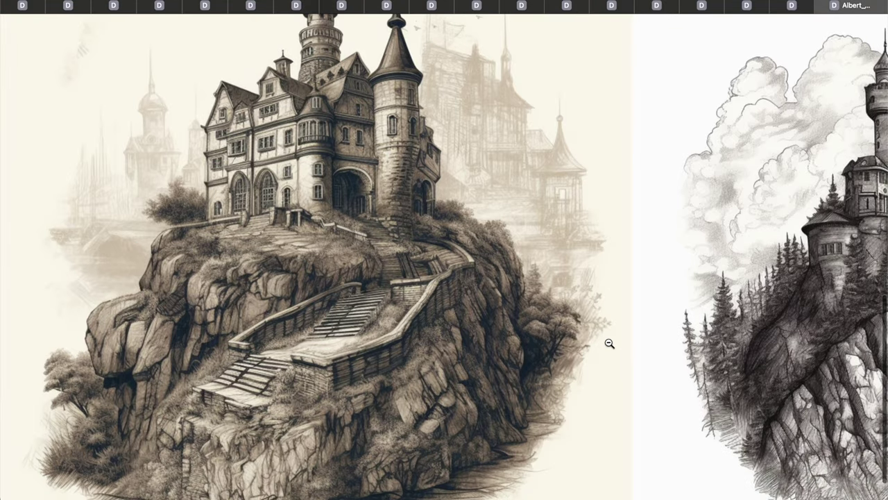
pyautogui.scroll(2, 609, 342)
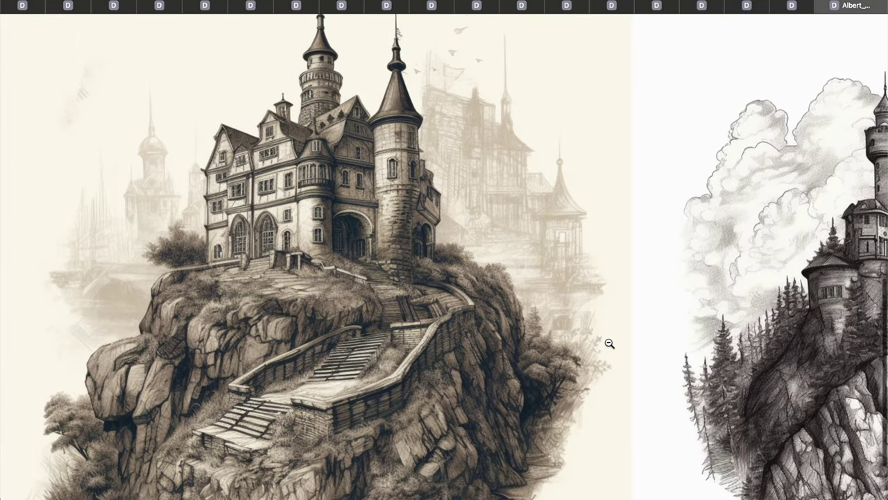
pyautogui.scroll(-2, 609, 343)
pyautogui.scroll(-2, 609, 343)
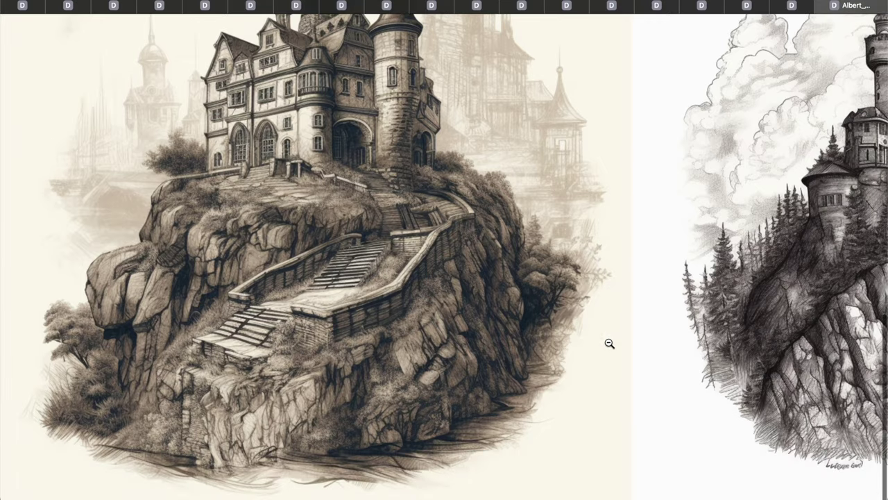
pyautogui.hscroll(10, 609, 343)
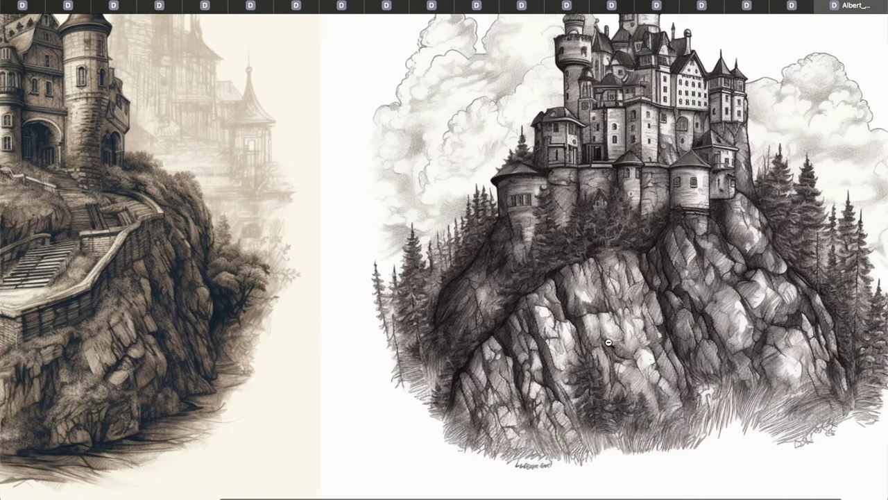
pyautogui.scroll(5, 813, 333)
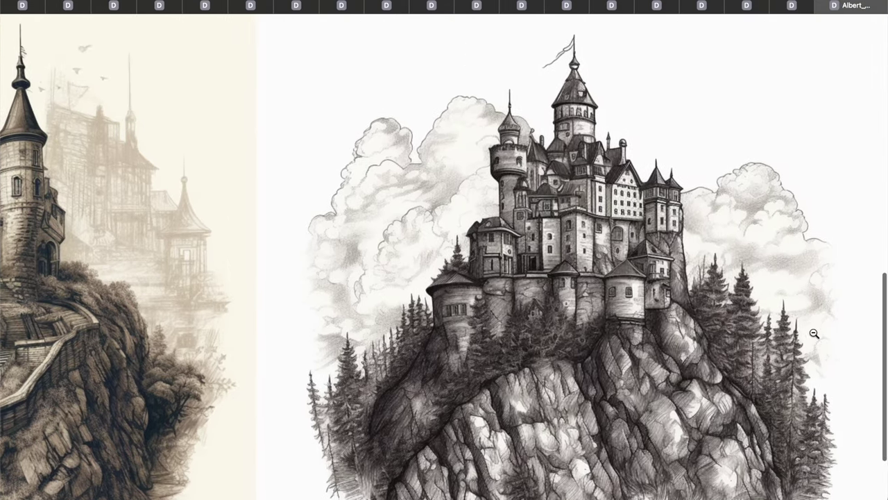
pyautogui.scroll(8, 813, 333)
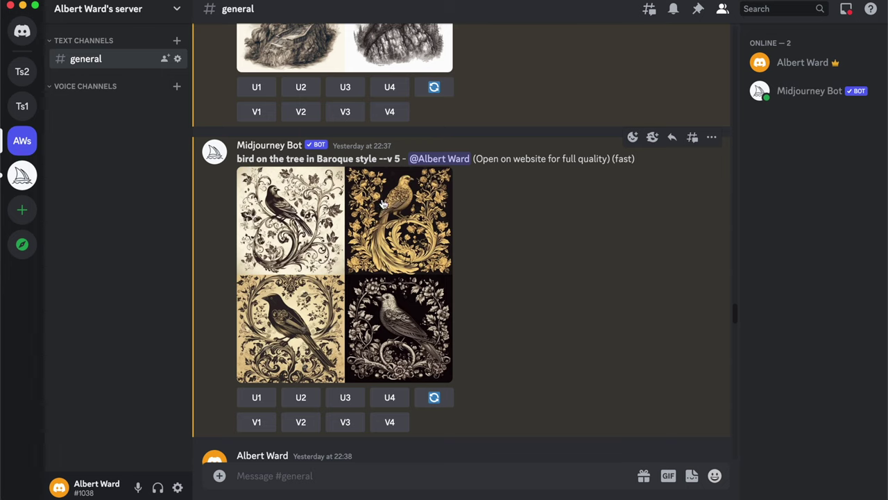
pyautogui.click(354, 177)
pyautogui.click(307, 421)
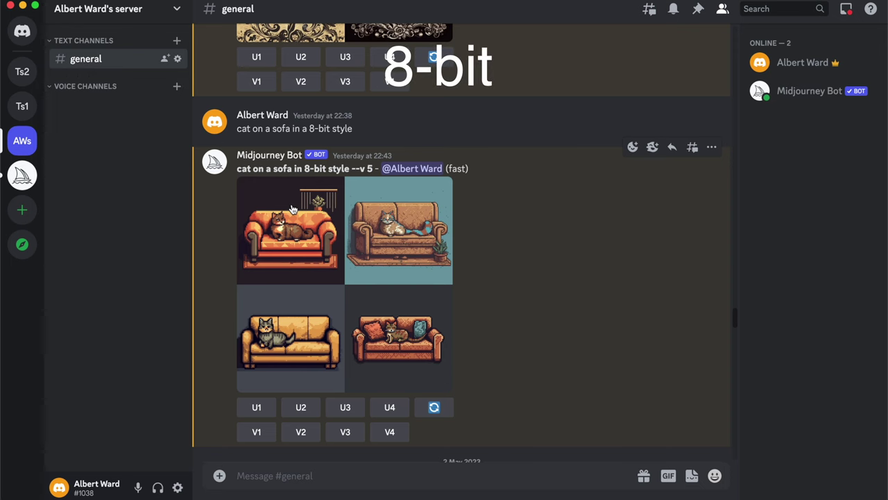
# - Open the 8-bit cat-on-sofa grid full size in the browser and pan around it
pyautogui.click(315, 252)
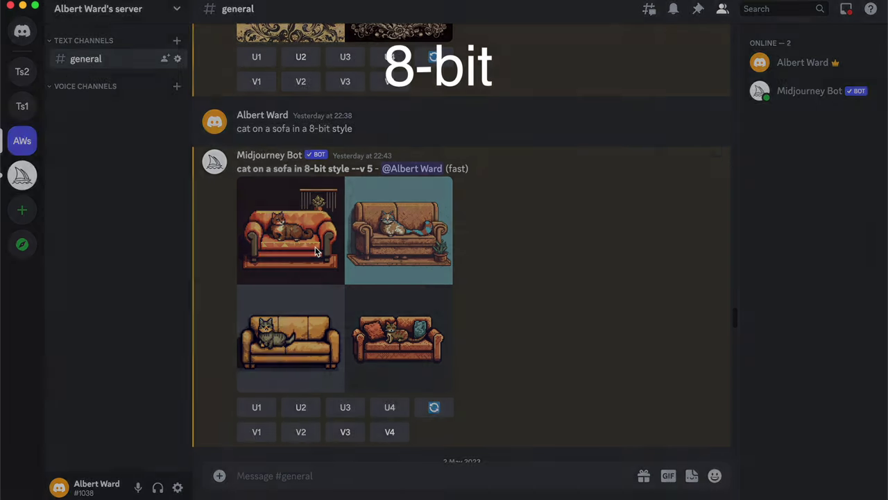
pyautogui.click(316, 422)
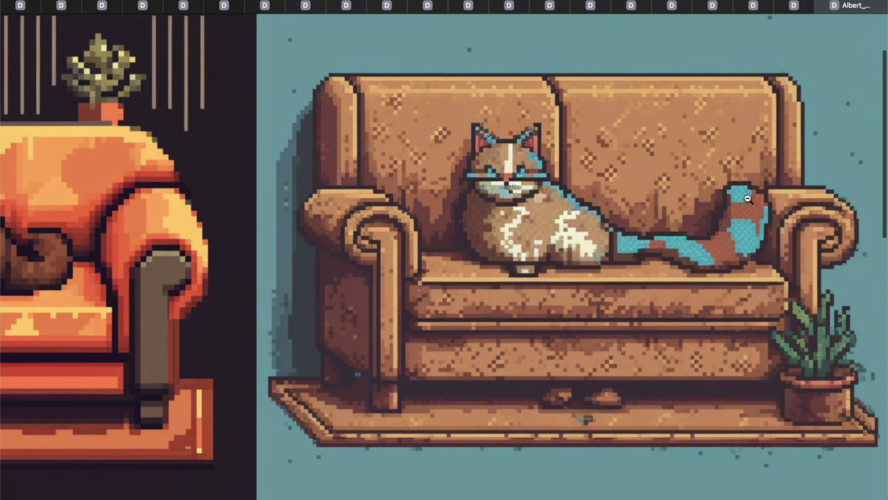
pyautogui.scroll(1, 462, 374)
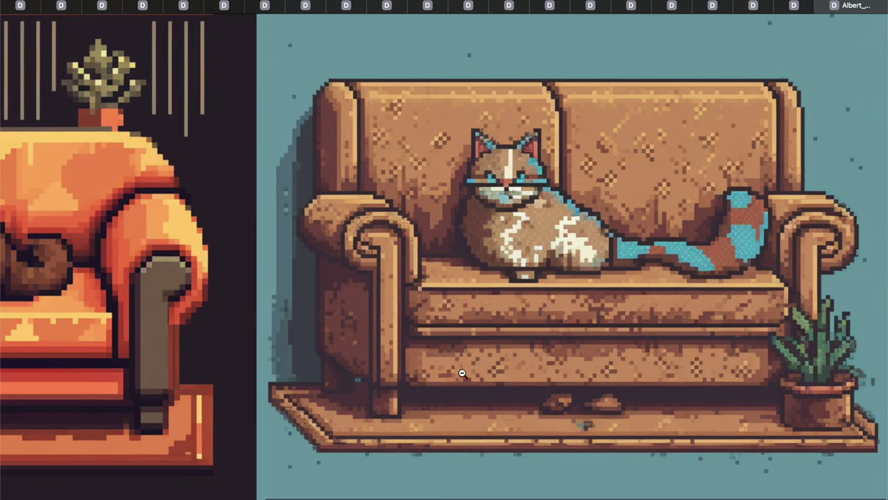
pyautogui.hscroll(-5, 355, 400)
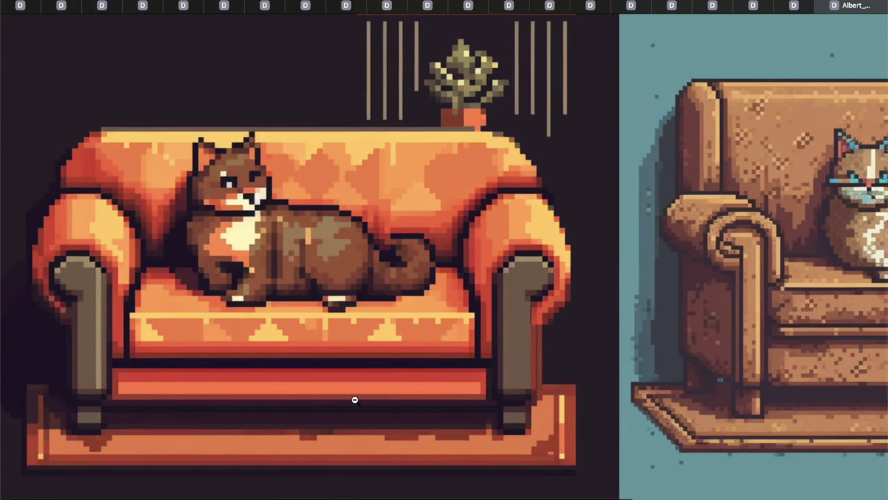
pyautogui.scroll(-10, 561, 418)
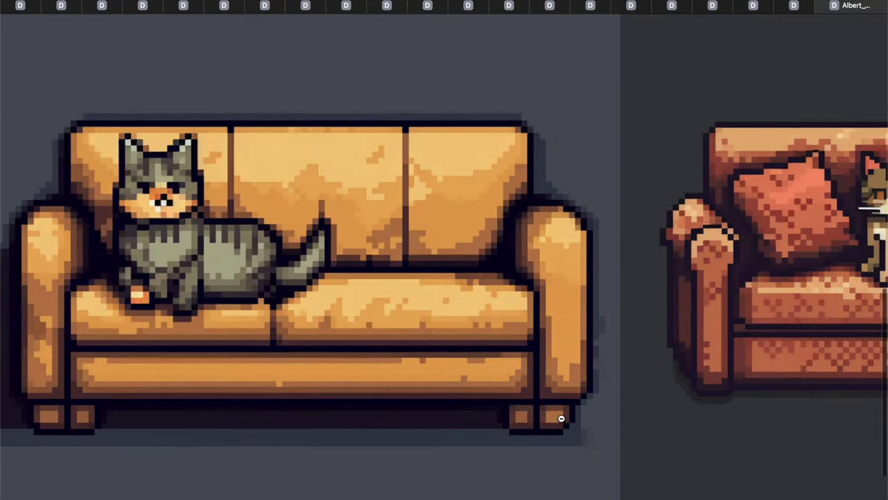
pyautogui.hscroll(5, 561, 419)
# - Return to Discord and view the 8-bit kid-and-TV grid full size in the browser
pyautogui.press('super+Tab')
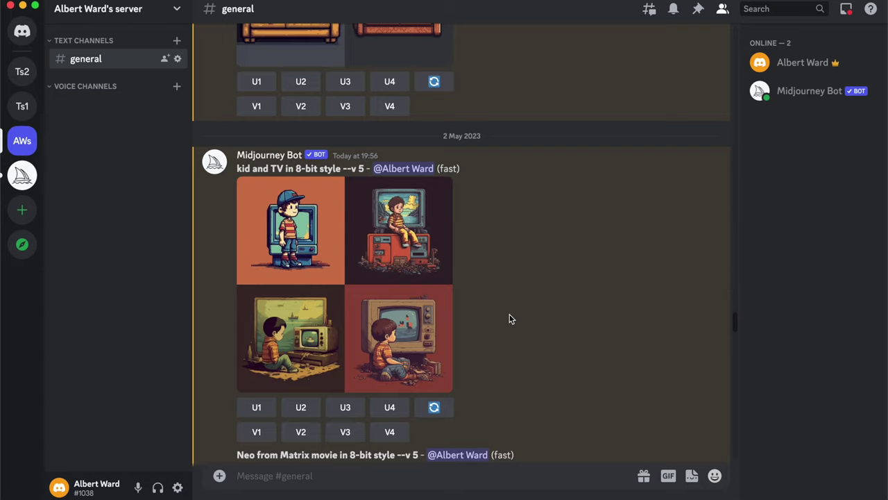
pyautogui.scroll(1, 508, 319)
pyautogui.click(309, 248)
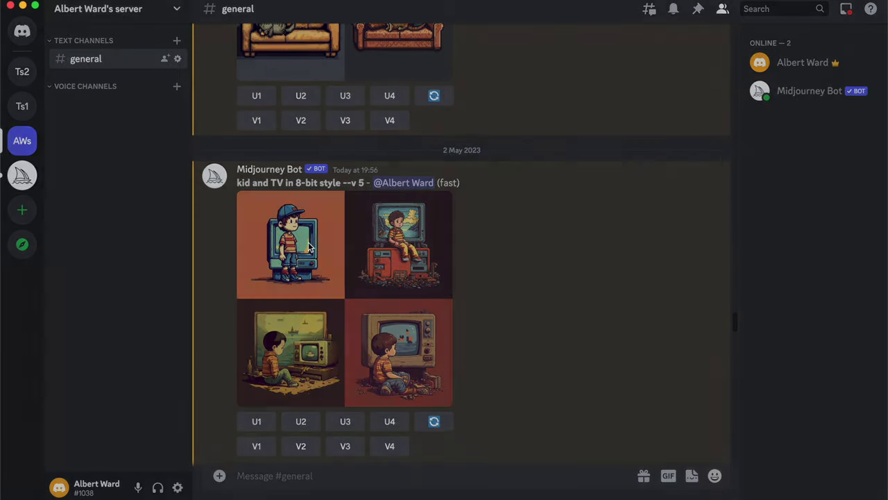
pyautogui.click(309, 425)
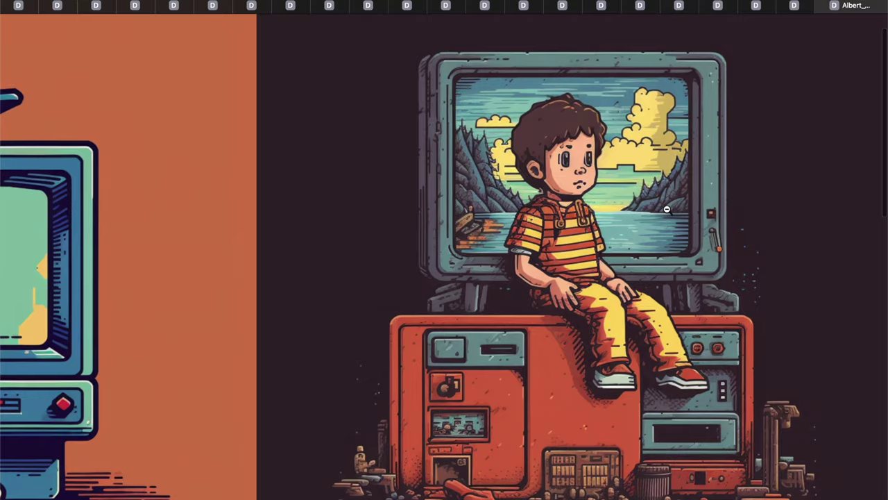
pyautogui.hscroll(-10, 344, 258)
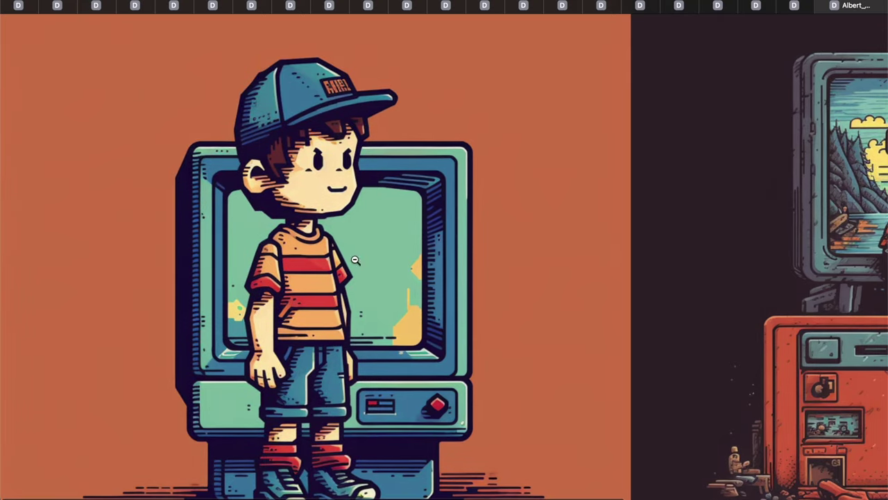
pyautogui.scroll(-10, 543, 341)
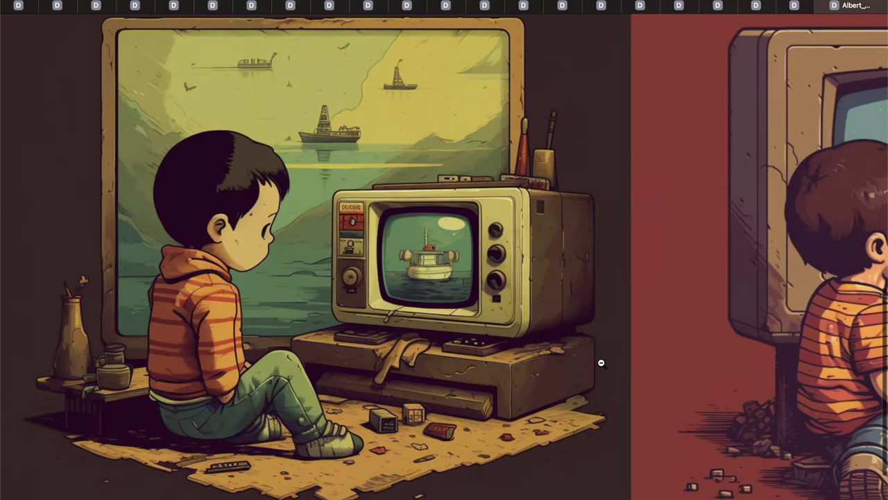
pyautogui.hscroll(2, 600, 362)
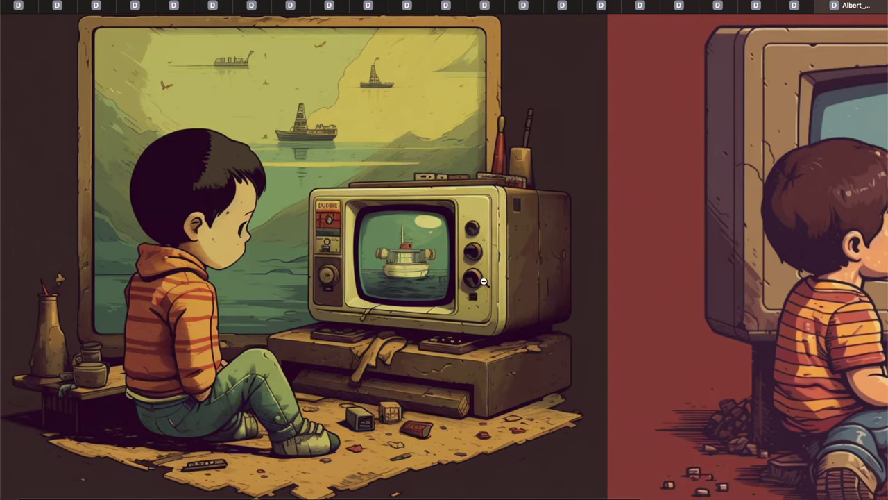
pyautogui.hscroll(10, 575, 348)
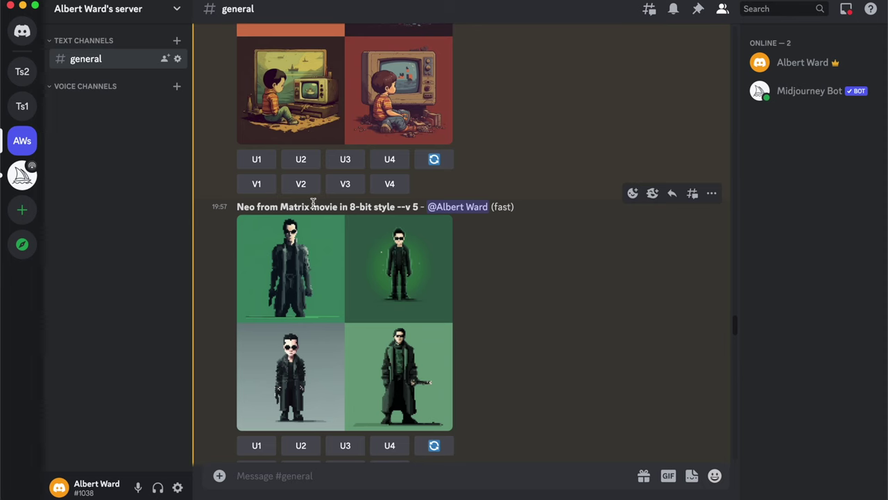
# - Open the 8-bit Neo grid full size and scroll through it
pyautogui.click(326, 276)
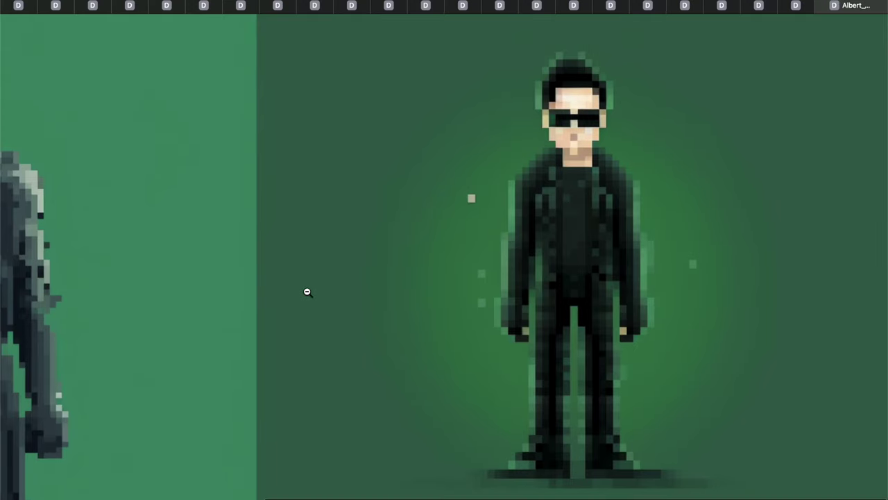
pyautogui.hscroll(-10, 307, 292)
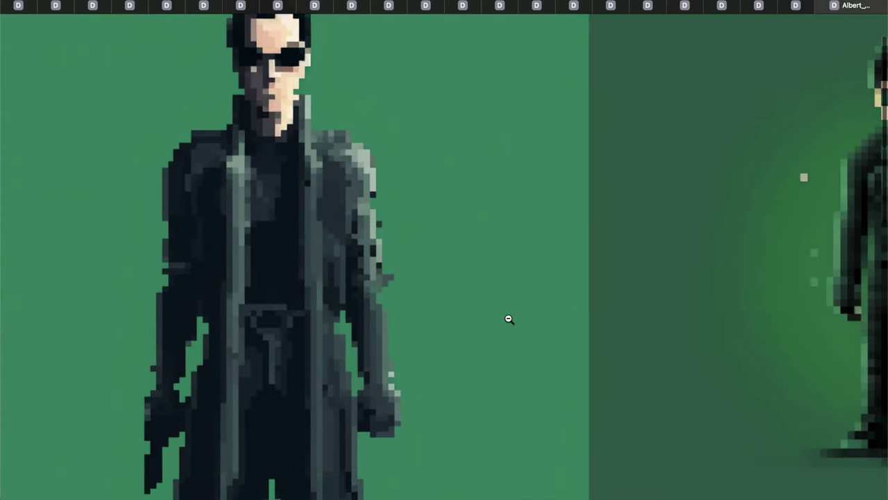
pyautogui.scroll(-10, 509, 318)
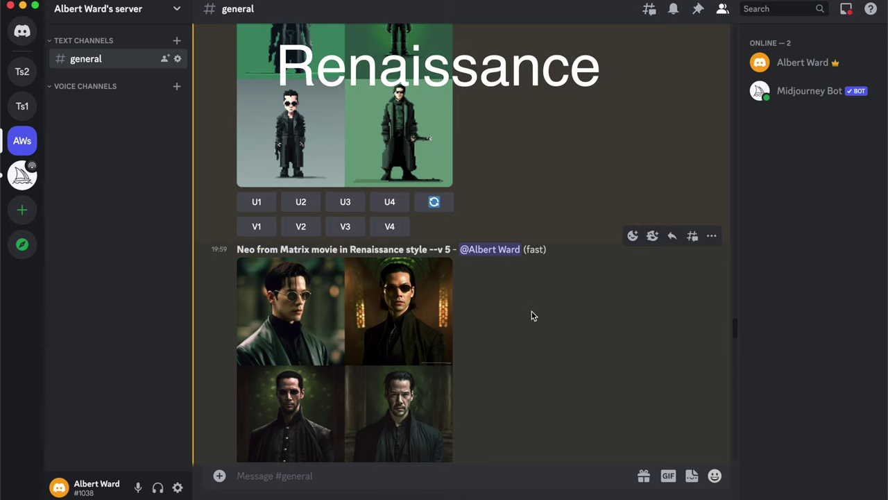
# - View the Renaissance Neo grid full size and pan across its images
pyautogui.scroll(-2, 531, 316)
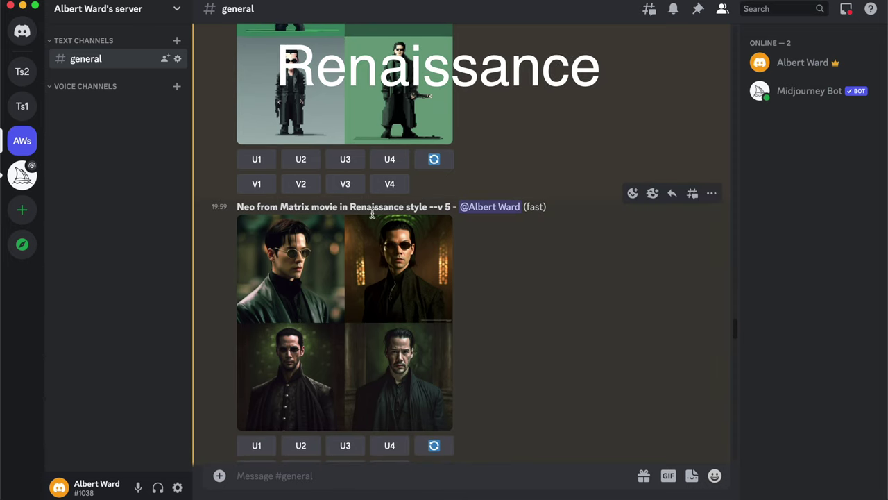
pyautogui.click(374, 262)
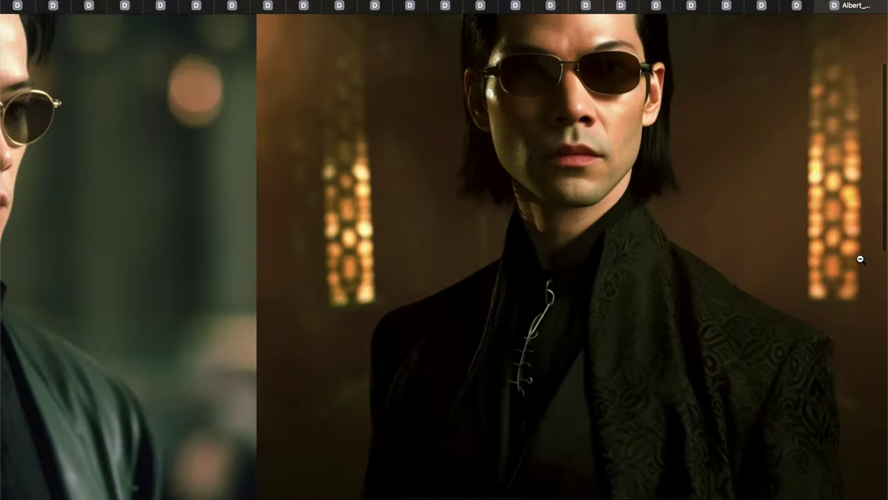
pyautogui.scroll(2, 860, 259)
pyautogui.scroll(1, 860, 259)
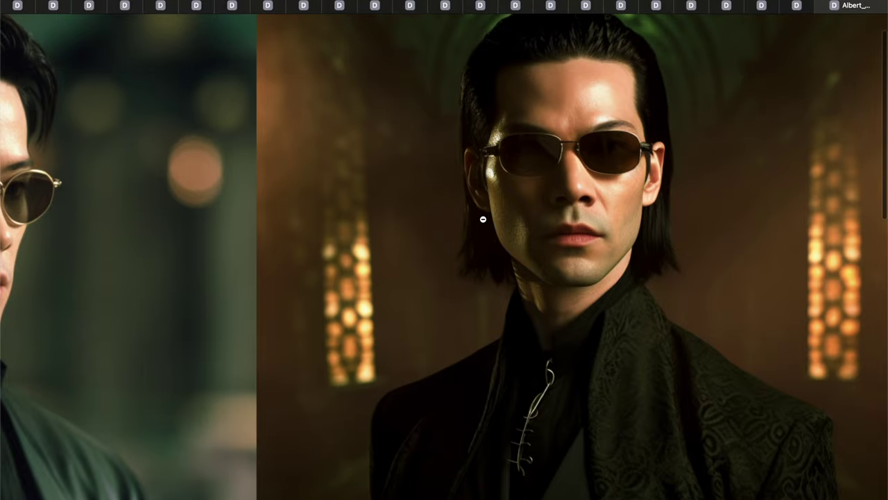
pyautogui.hscroll(-5, 483, 219)
pyautogui.scroll(-8, 611, 361)
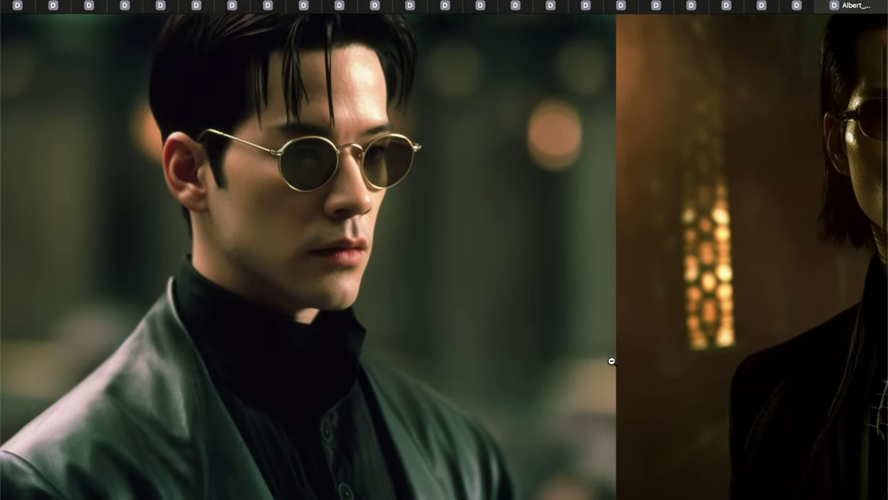
pyautogui.scroll(-2, 611, 361)
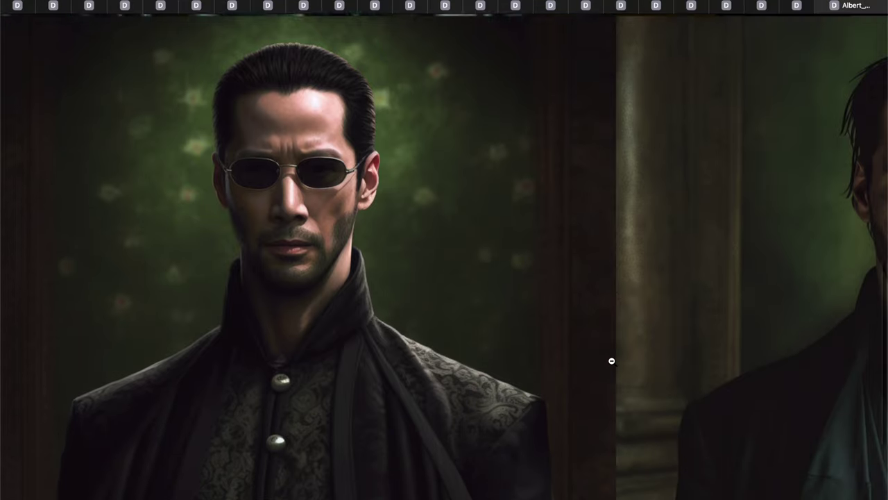
pyautogui.scroll(1, 611, 361)
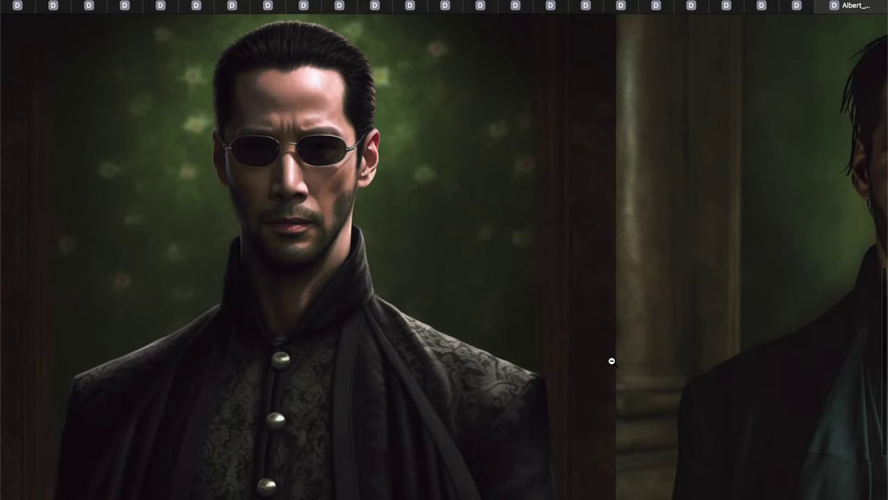
pyautogui.hscroll(5, 611, 361)
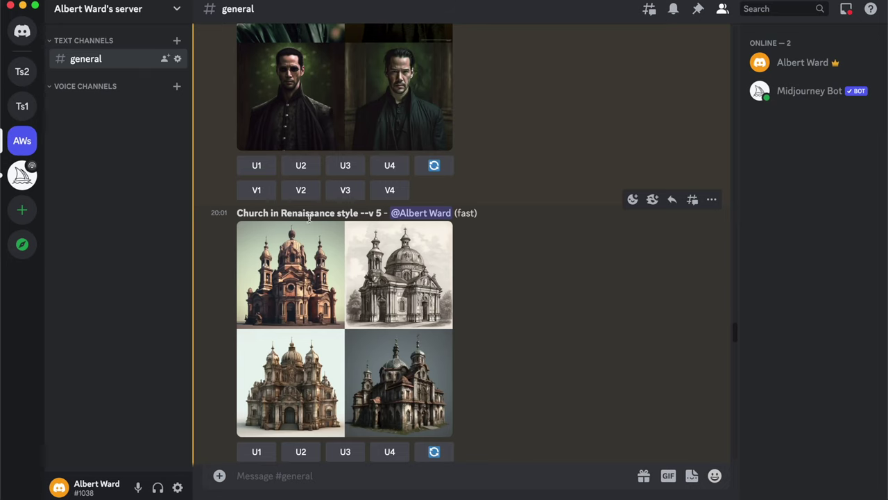
# - Open the Renaissance church grid full size in the browser and pan around it
pyautogui.click(341, 295)
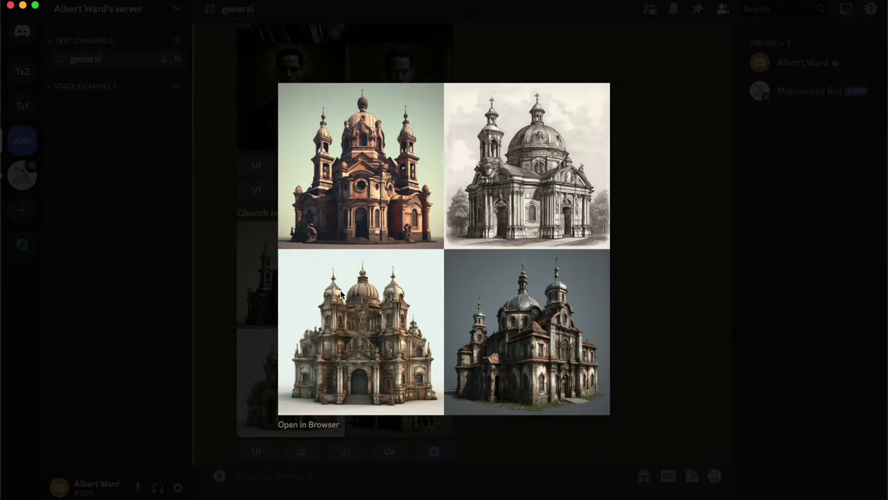
pyautogui.click(309, 424)
pyautogui.hscroll(-10, 882, 369)
pyautogui.scroll(-2, 883, 369)
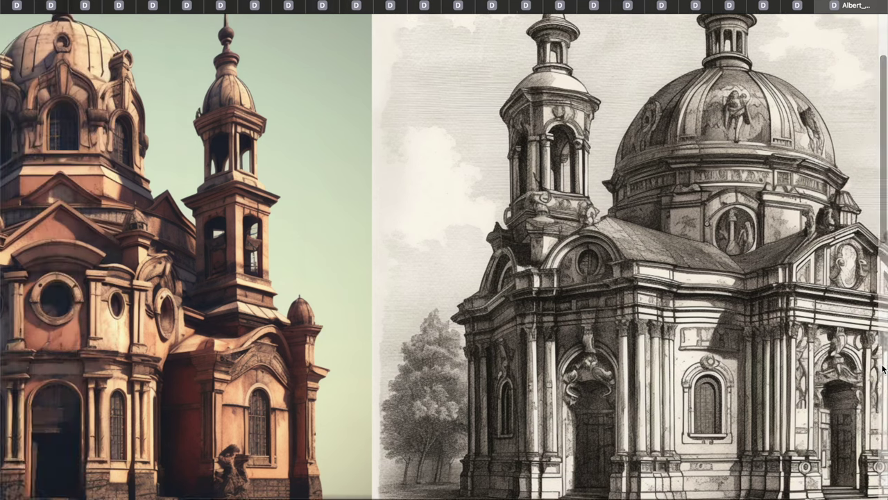
pyautogui.scroll(-7, 882, 366)
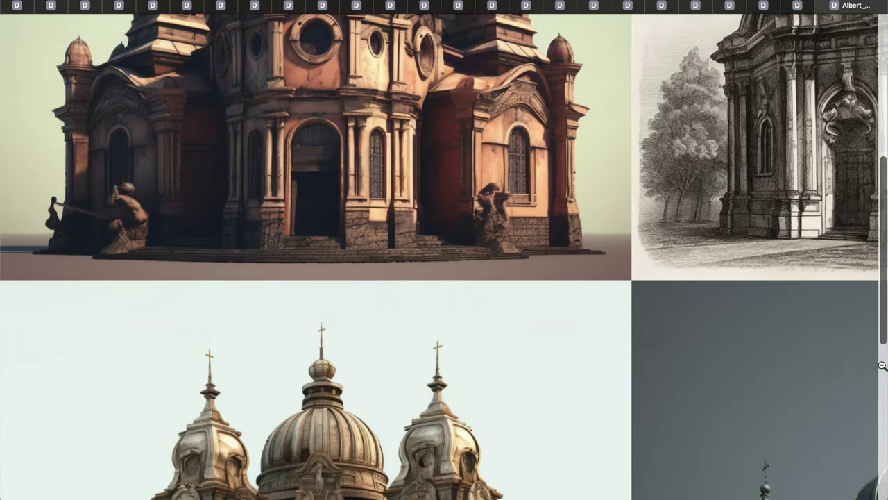
pyautogui.scroll(-1, 882, 368)
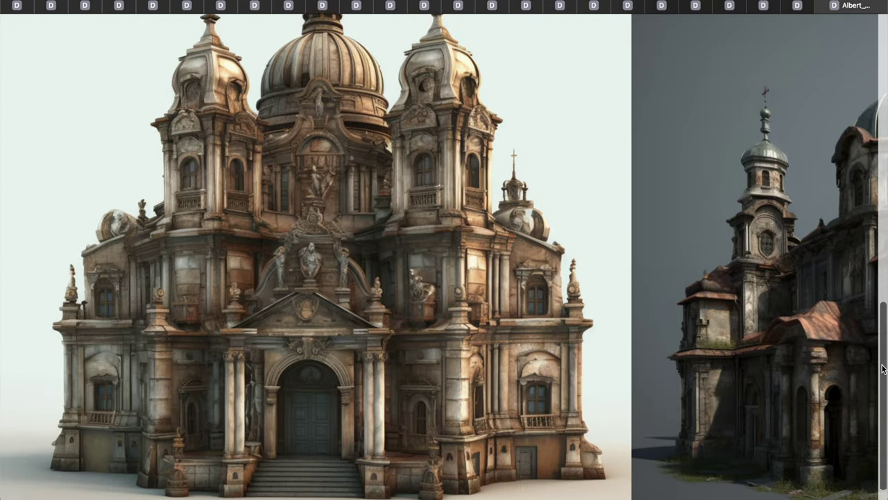
pyautogui.hscroll(10, 882, 368)
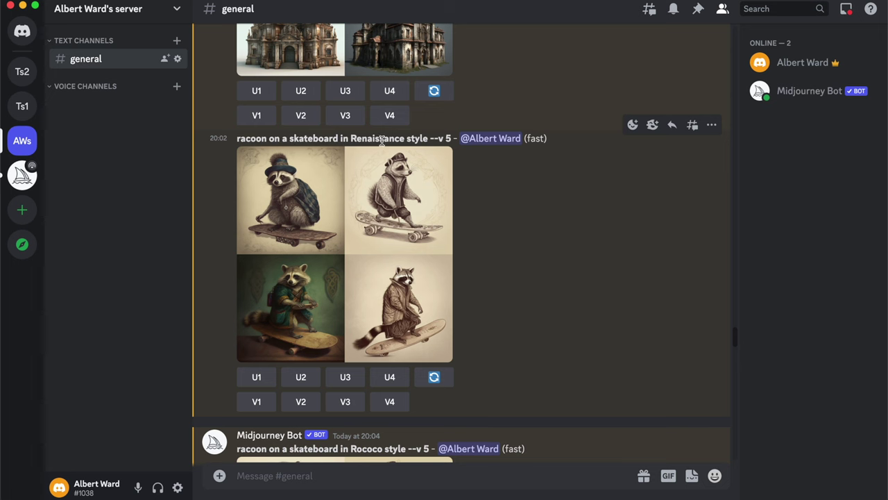
# - Open the Renaissance raccoon-on-skateboard grid full size in the browser and scroll through it
pyautogui.click(391, 231)
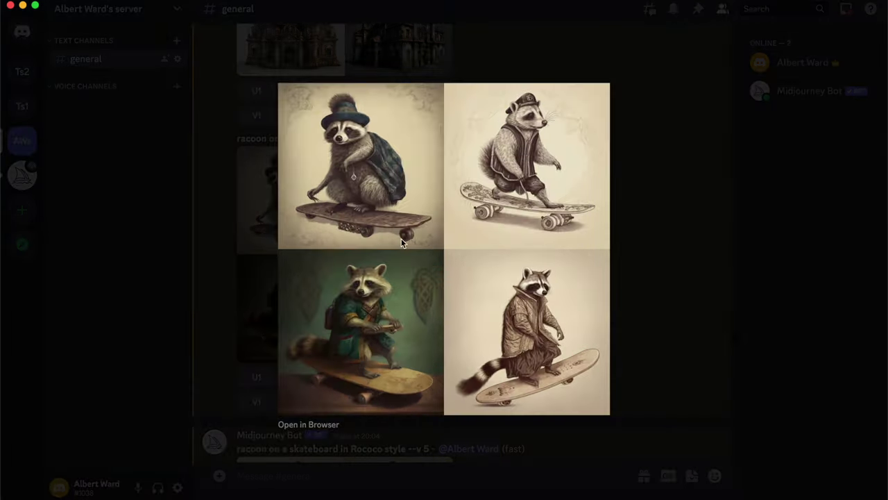
pyautogui.click(310, 426)
pyautogui.scroll(-2, 775, 233)
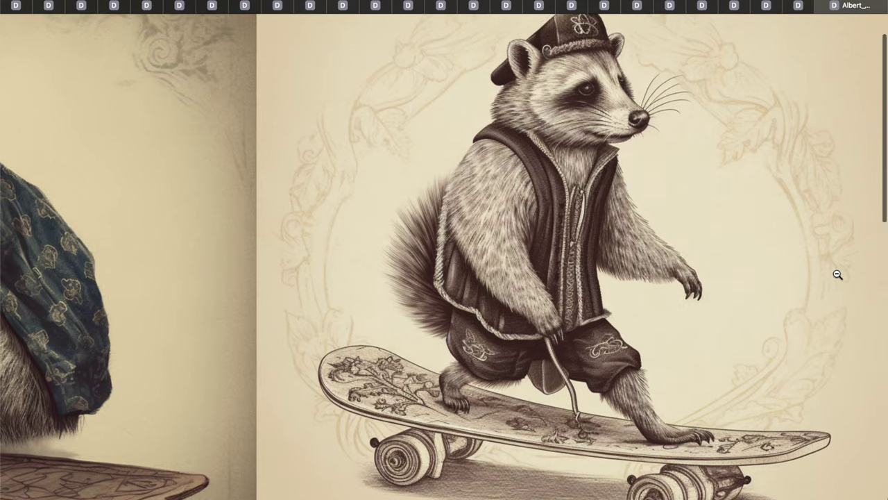
pyautogui.scroll(-2, 838, 274)
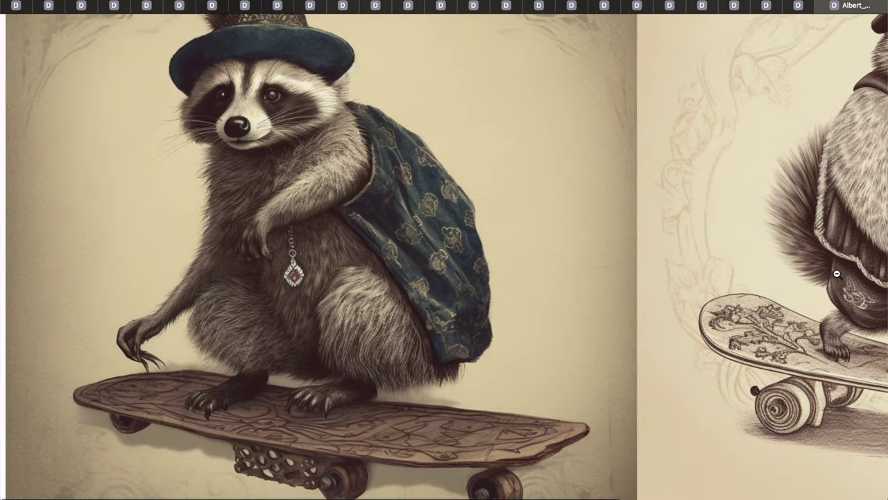
pyautogui.scroll(2, 836, 274)
pyautogui.scroll(-6, 836, 274)
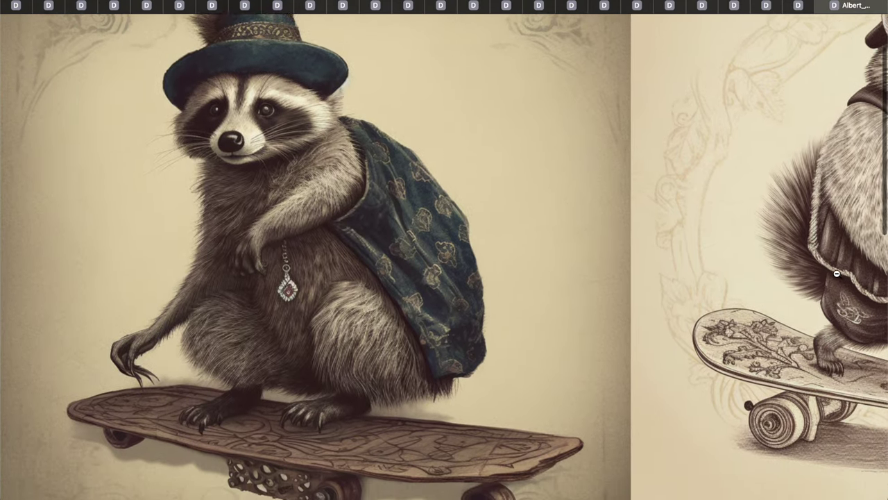
pyautogui.scroll(-3, 837, 274)
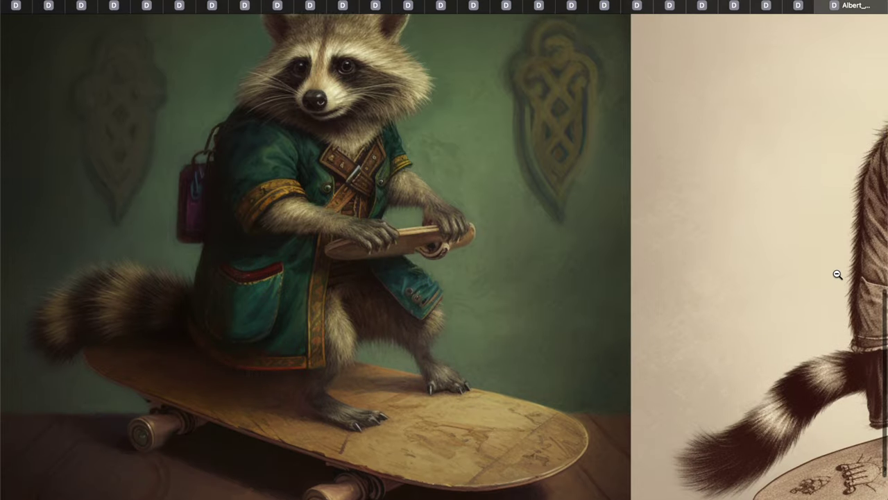
pyautogui.scroll(-1, 838, 274)
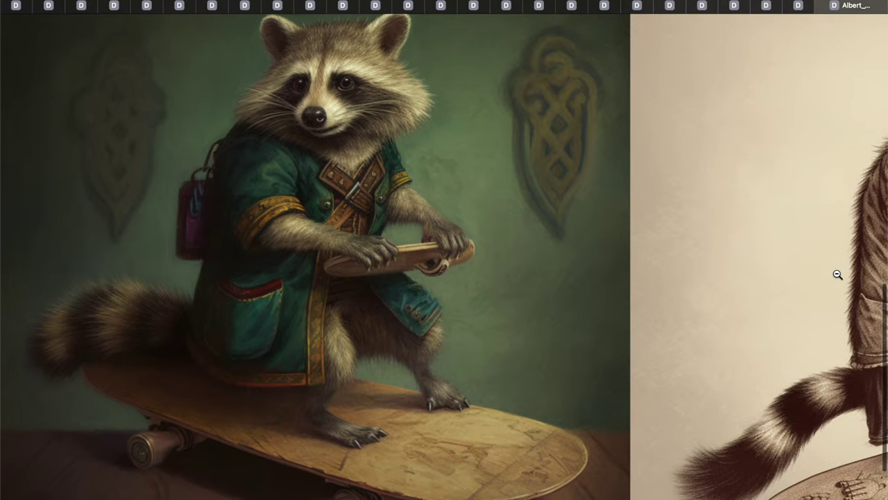
pyautogui.hscroll(5, 837, 276)
pyautogui.scroll(-1, 859, 346)
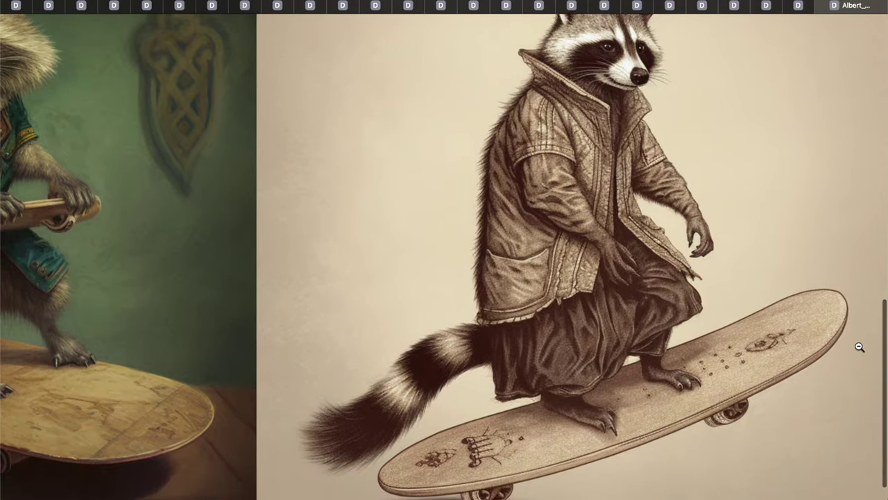
pyautogui.scroll(2, 859, 346)
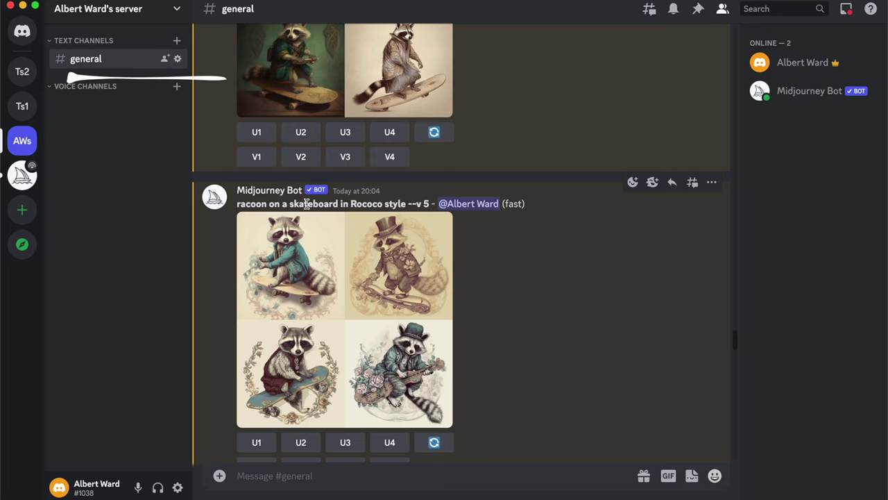
# - Open the Rococo raccoon grid in the browser, zoom to full resolution and pan around
pyautogui.click(335, 302)
pyautogui.click(322, 423)
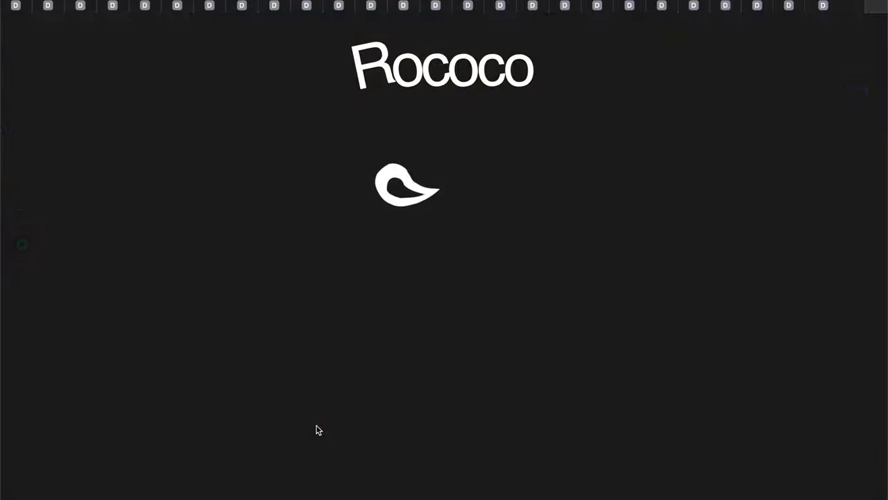
pyautogui.click(677, 173)
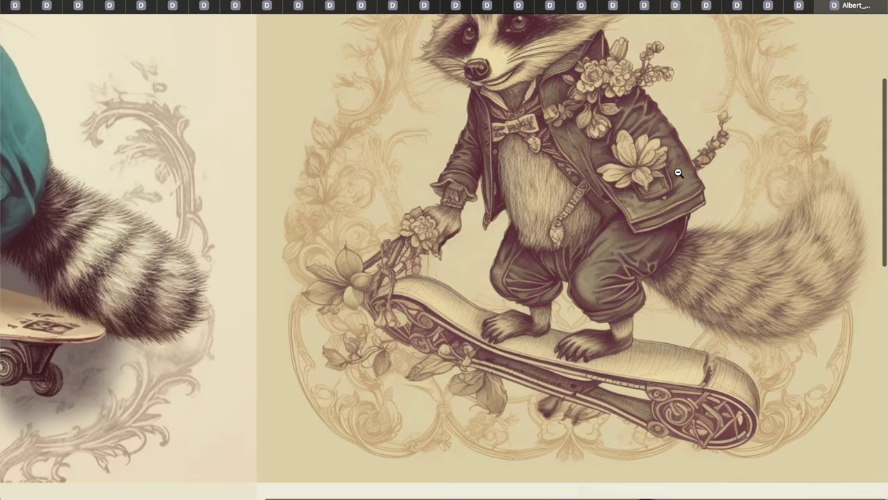
pyautogui.scroll(3, 827, 259)
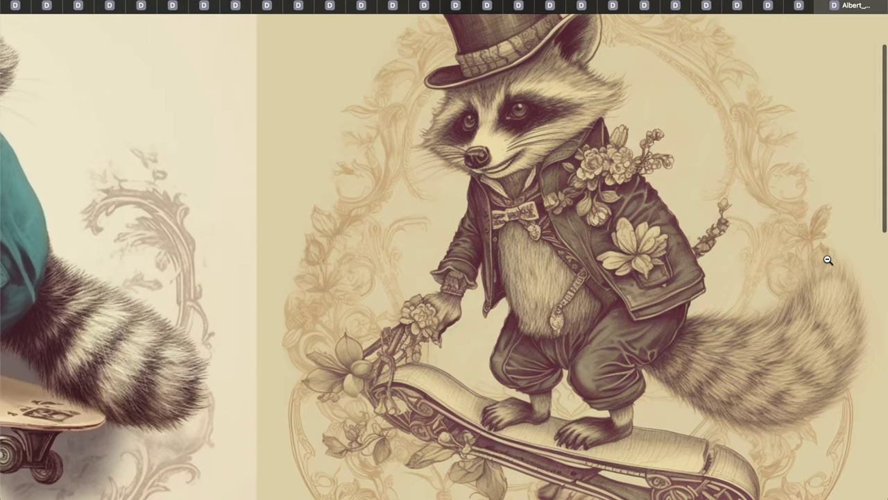
pyautogui.hscroll(-5, 828, 259)
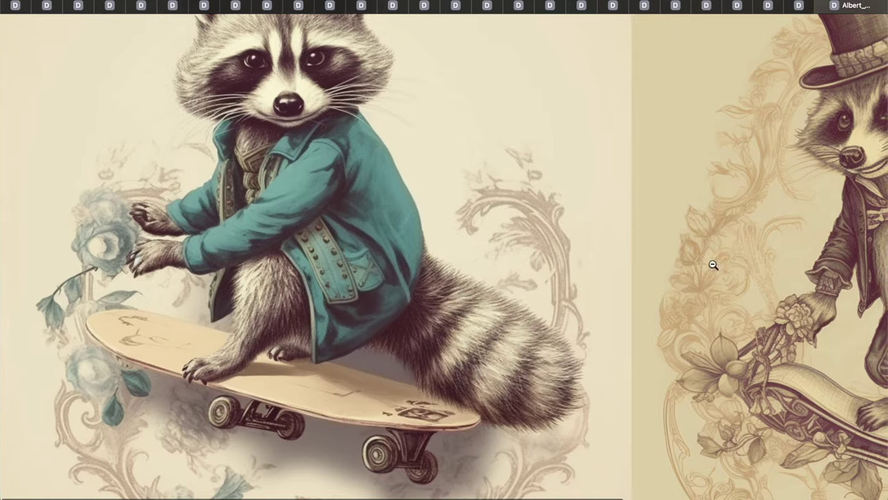
pyautogui.scroll(1, 712, 264)
pyautogui.scroll(-6, 713, 264)
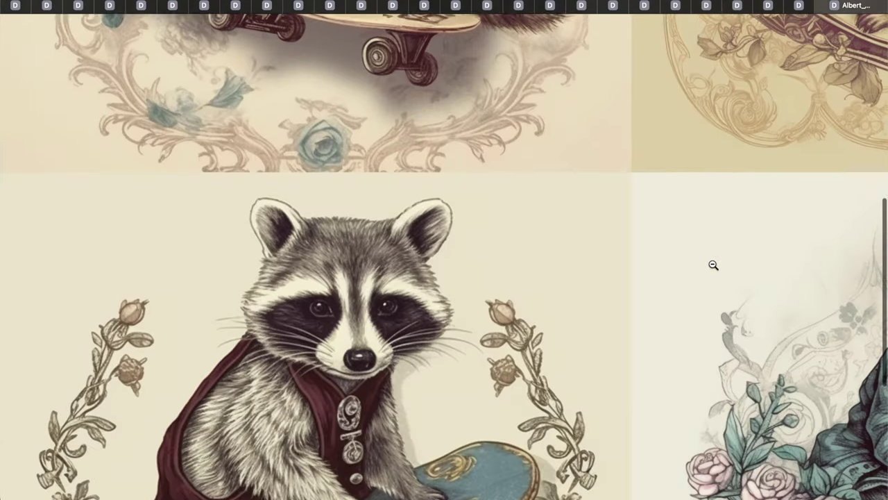
pyautogui.scroll(-3, 713, 264)
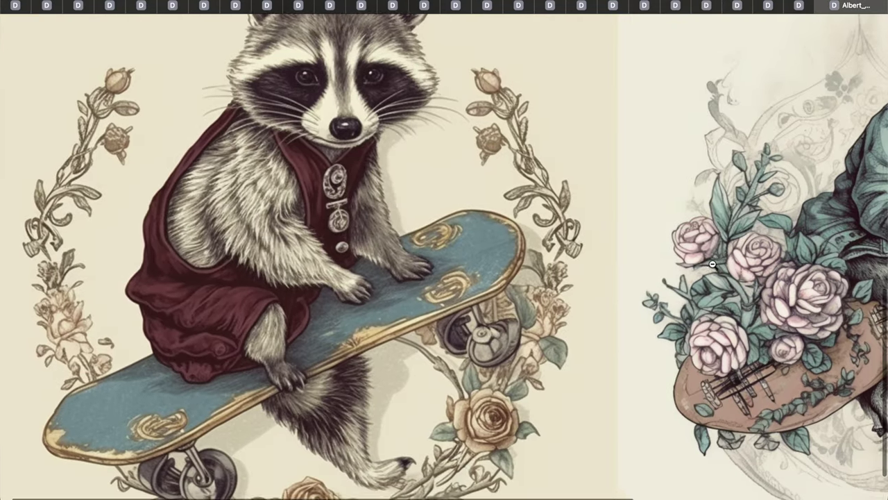
pyautogui.scroll(-1, 712, 264)
pyautogui.hscroll(5, 712, 265)
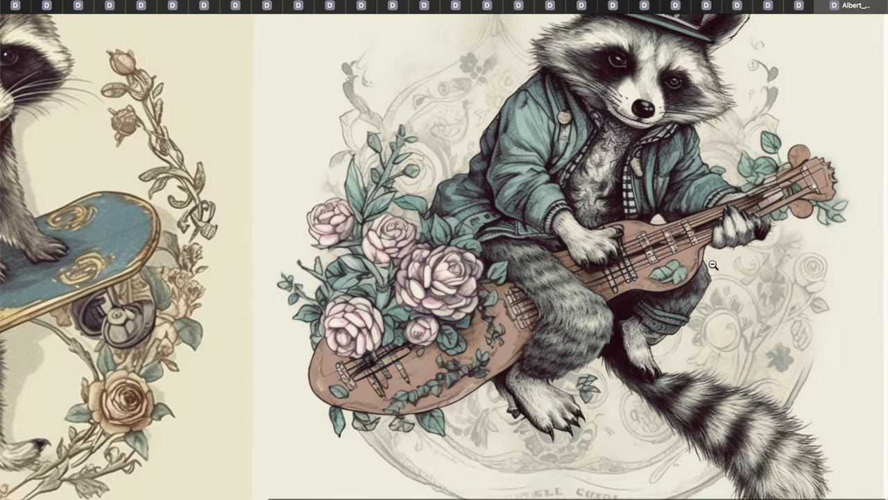
pyautogui.scroll(1, 712, 265)
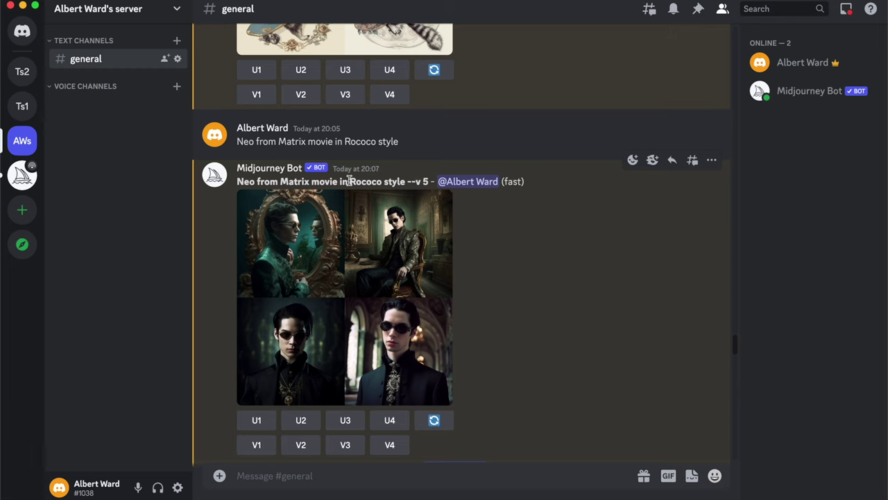
# - View the Rococo Neo grid at full size and scroll across it
pyautogui.click(378, 207)
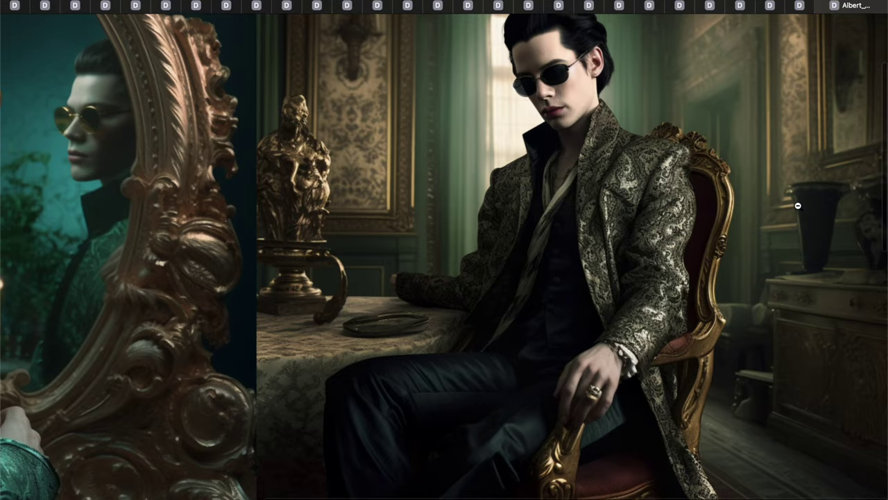
pyautogui.scroll(-1, 798, 206)
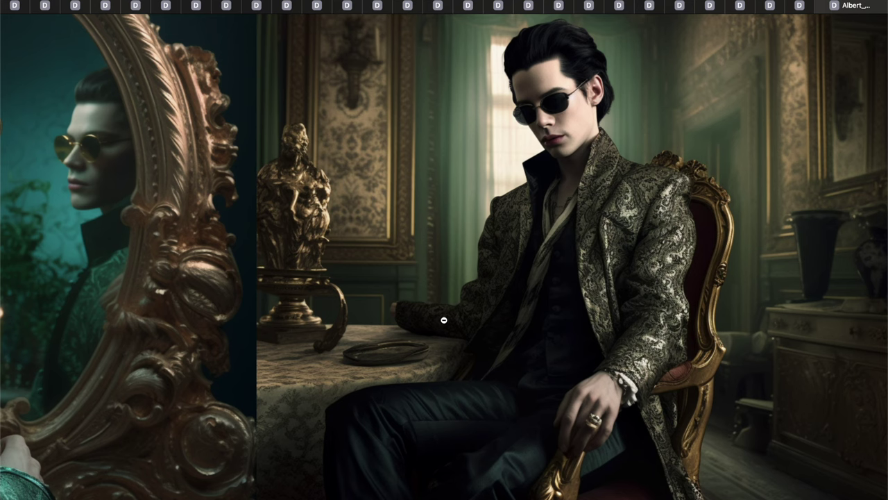
pyautogui.hscroll(-5, 397, 320)
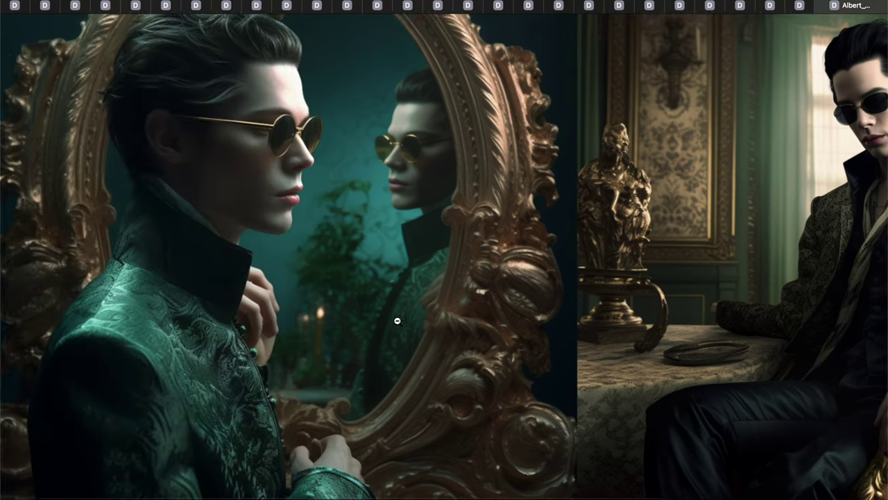
pyautogui.scroll(-2, 464, 387)
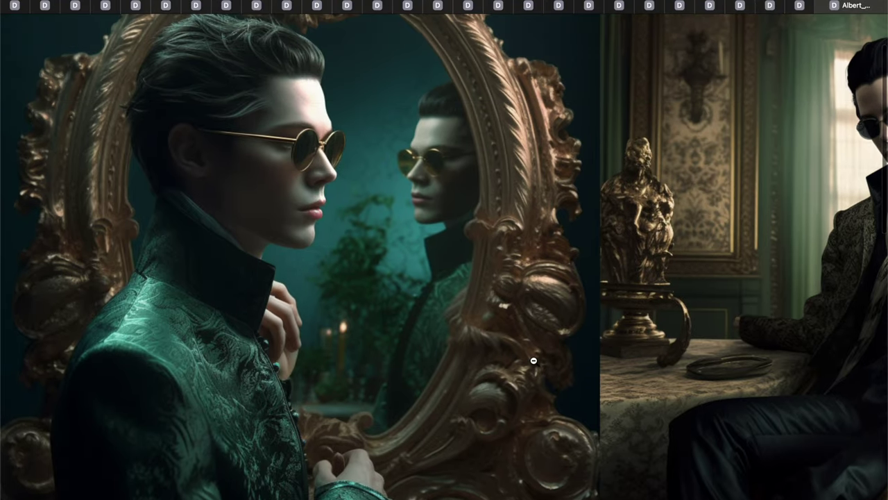
pyautogui.scroll(-3, 533, 360)
pyautogui.scroll(-10, 533, 360)
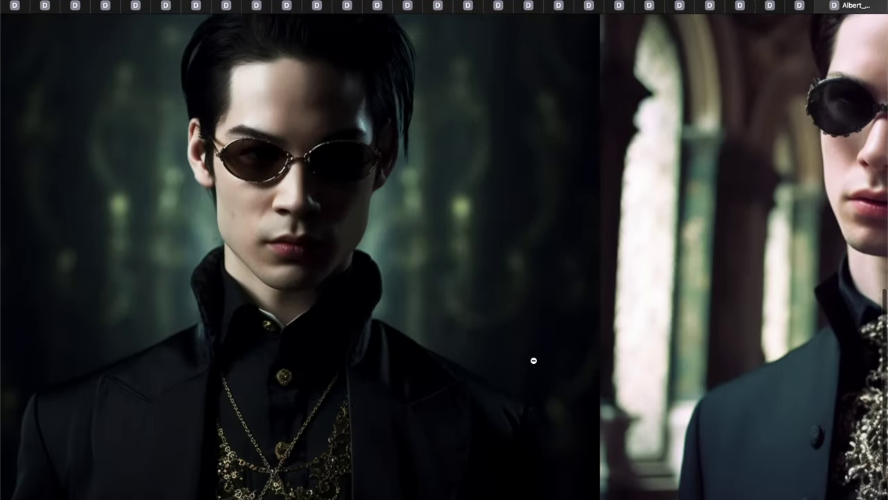
pyautogui.hscroll(5, 534, 360)
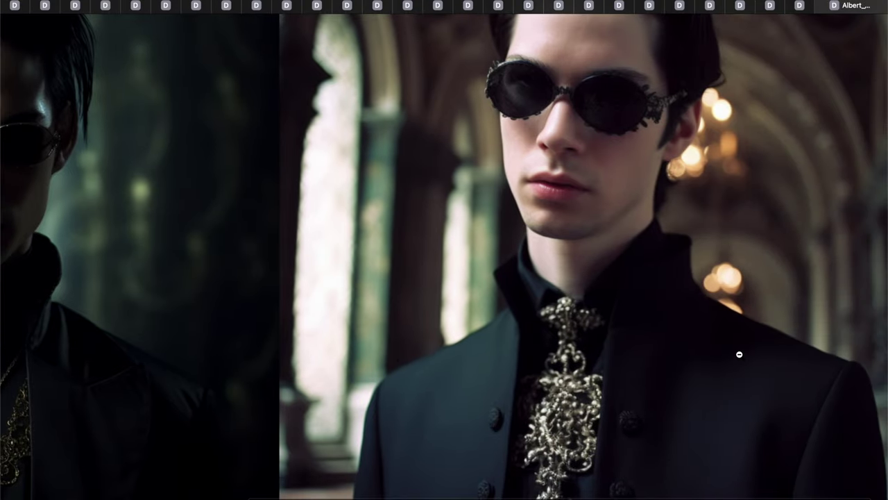
pyautogui.scroll(1, 739, 354)
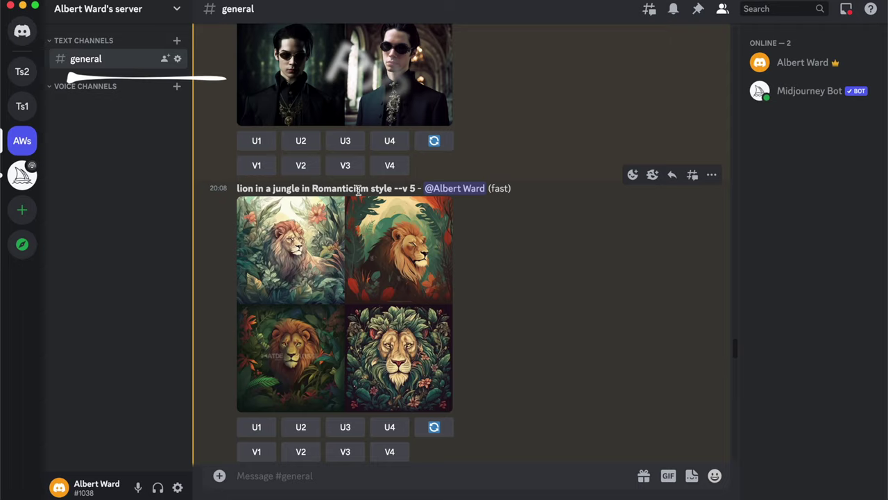
# - Open the Romanticism lion grid in the browser, zoom to full size and pan around
pyautogui.click(344, 271)
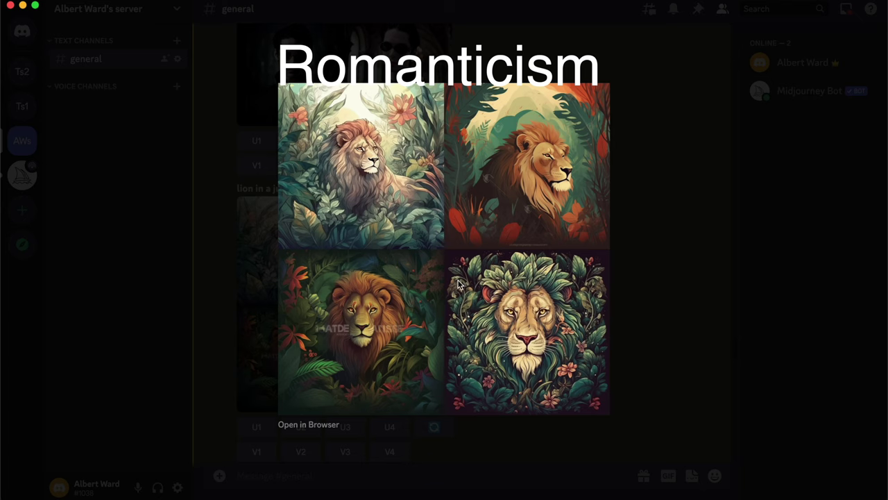
pyautogui.click(310, 427)
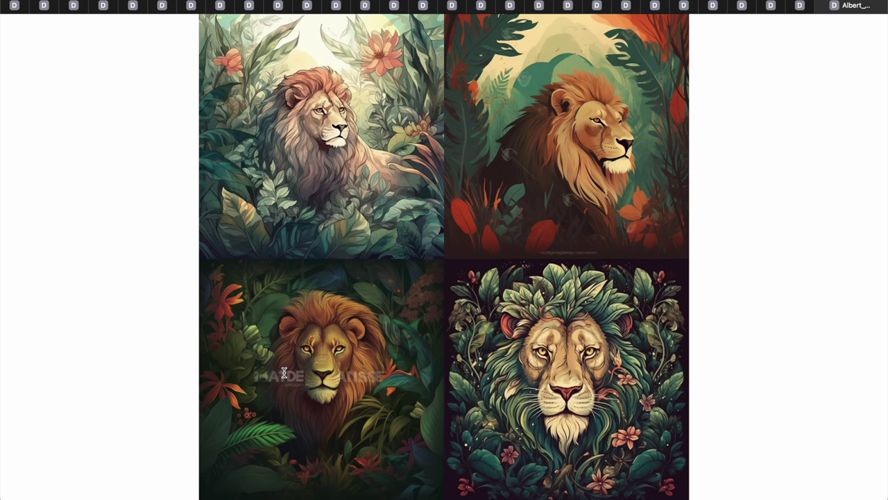
pyautogui.click(572, 222)
pyautogui.scroll(5, 717, 231)
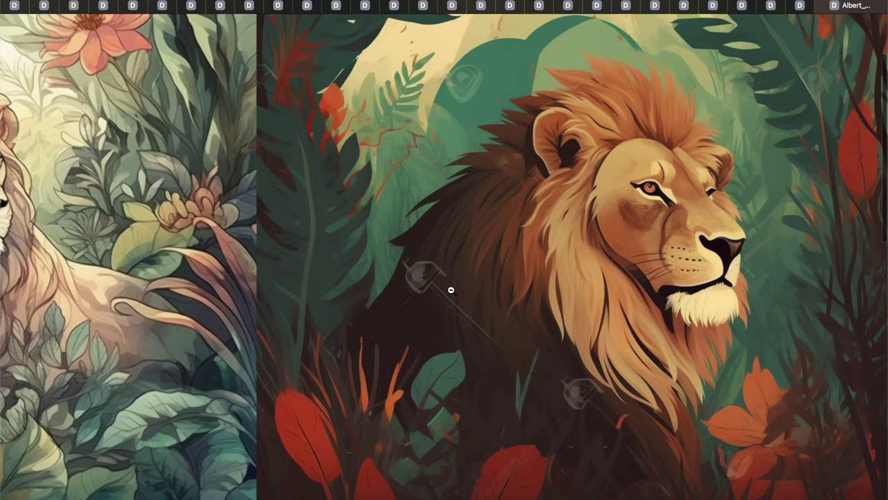
pyautogui.hscroll(-10, 370, 251)
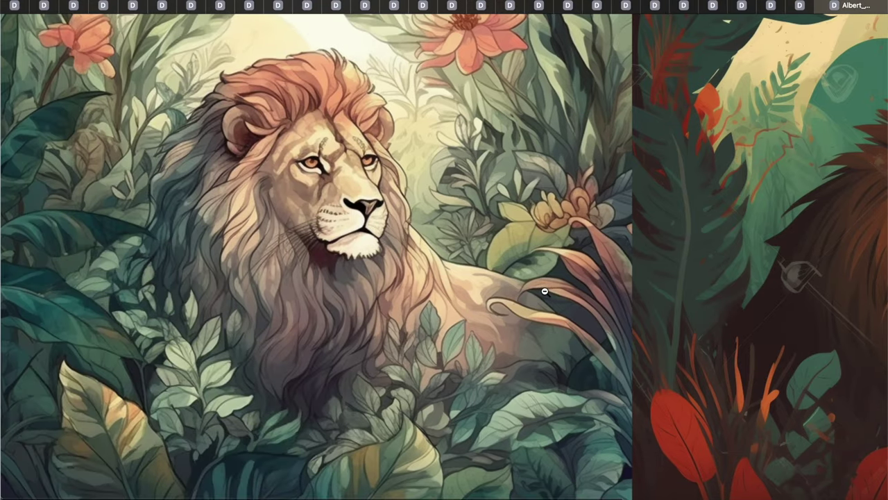
pyautogui.scroll(-10, 544, 292)
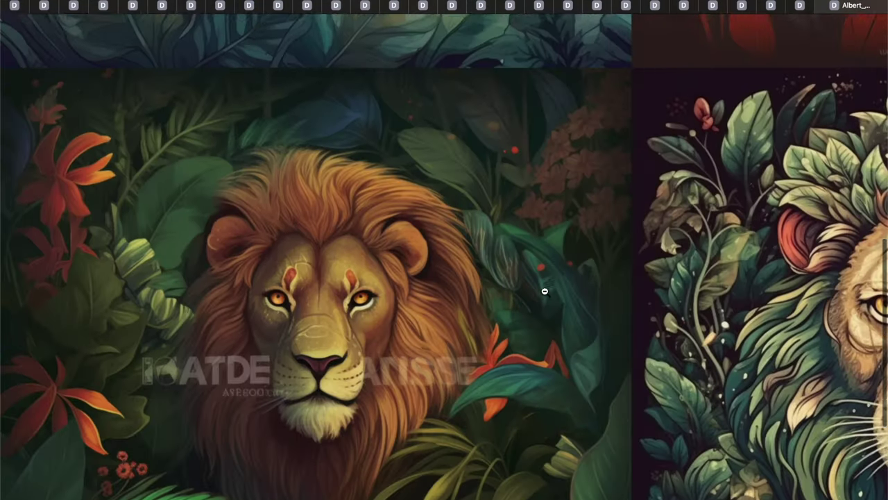
pyautogui.hscroll(10, 544, 292)
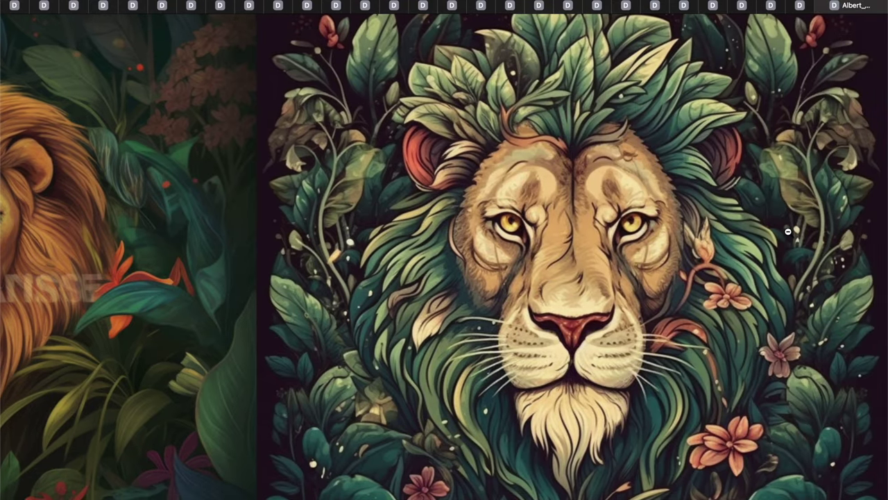
pyautogui.scroll(-5, 789, 232)
pyautogui.scroll(4, 788, 233)
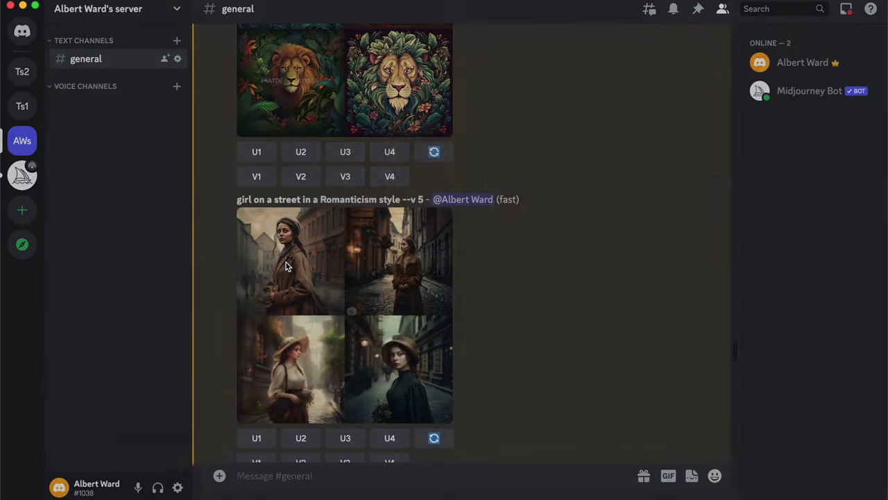
# - Open the Romanticism girl-on-a-street grid full size in the browser and scroll through it
pyautogui.click(386, 218)
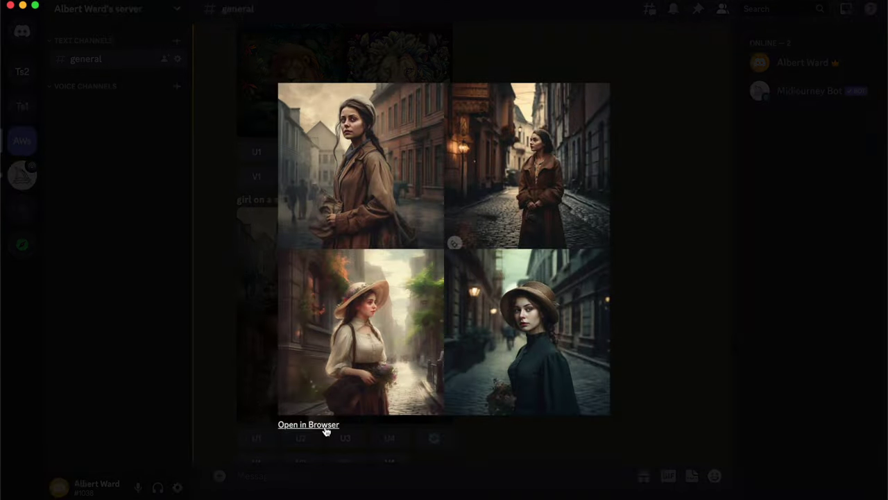
pyautogui.click(323, 424)
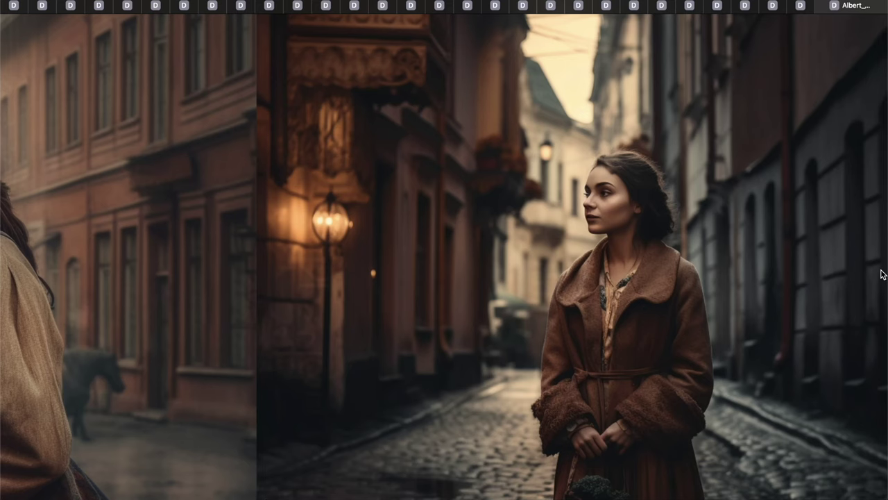
pyautogui.hscroll(-10, 883, 274)
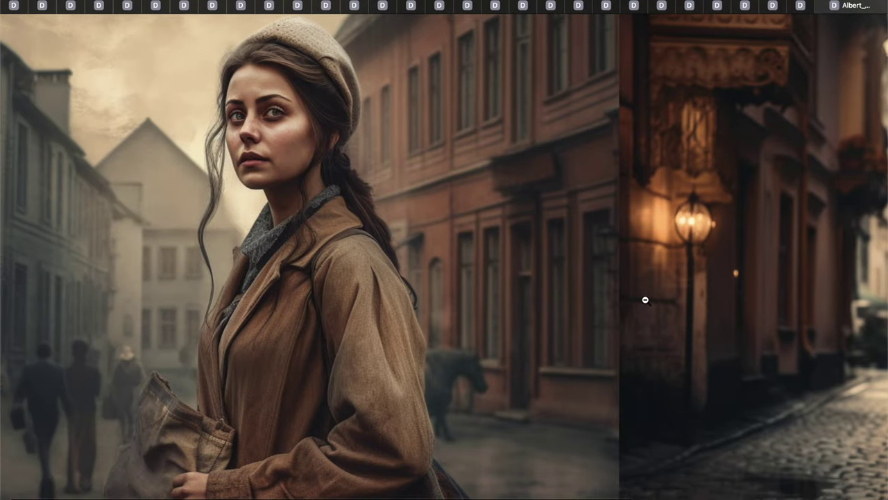
pyautogui.scroll(-10, 645, 299)
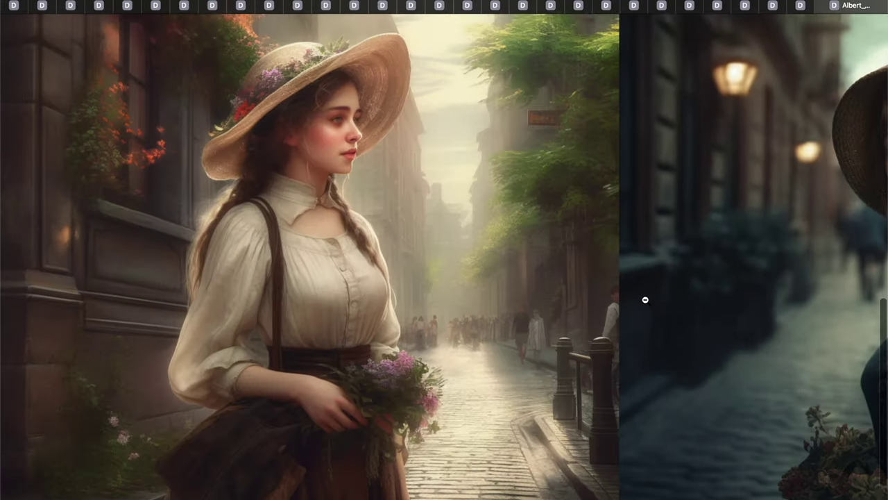
pyautogui.scroll(-2, 645, 300)
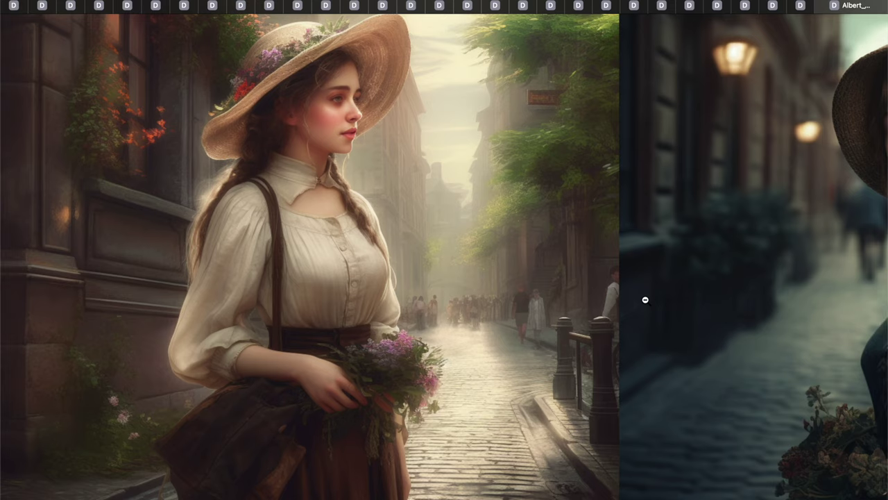
pyautogui.scroll(2, 646, 300)
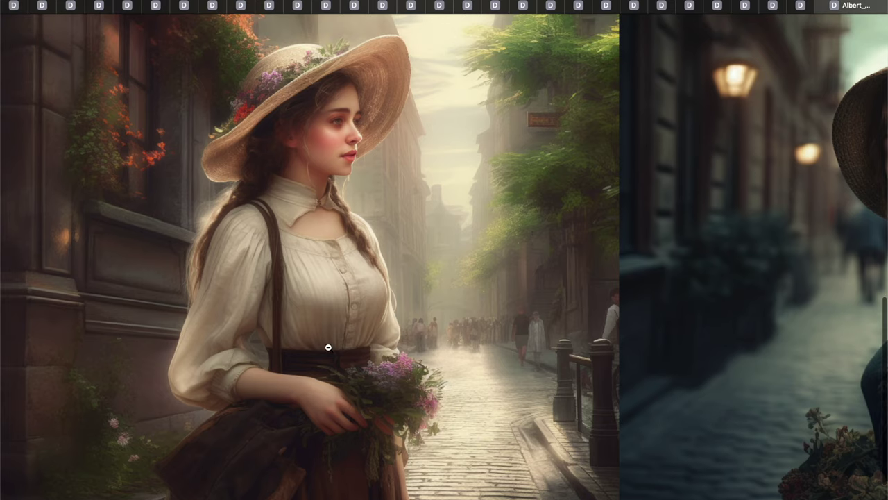
pyautogui.hscroll(10, 543, 226)
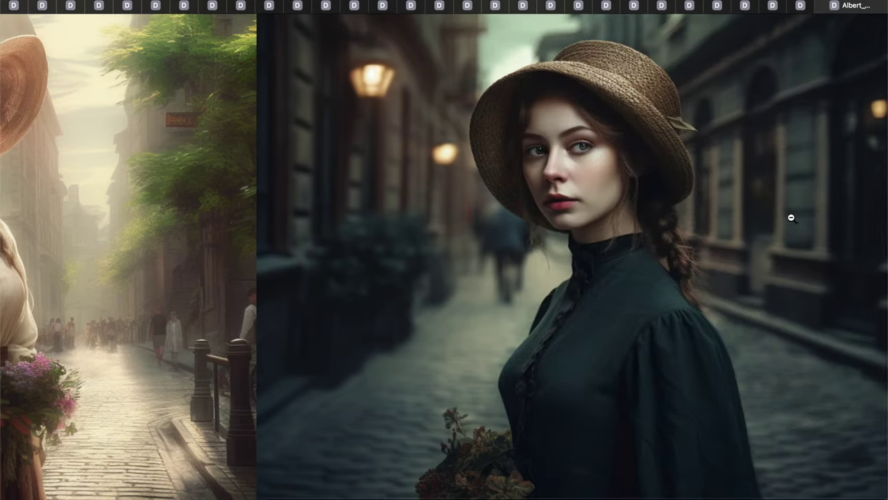
pyautogui.scroll(2, 791, 217)
pyautogui.scroll(-2, 791, 217)
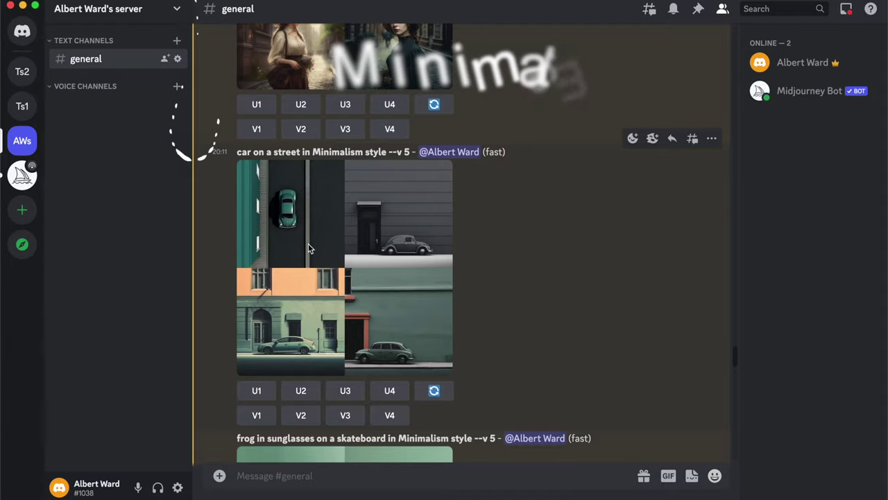
# - Open the Minimalism car-on-a-street grid full size in the browser and pan across it
pyautogui.click(310, 248)
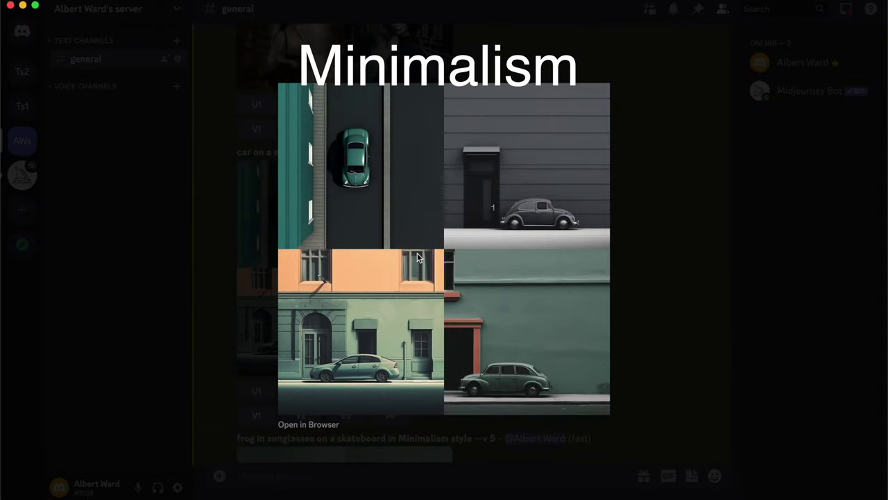
pyautogui.click(321, 425)
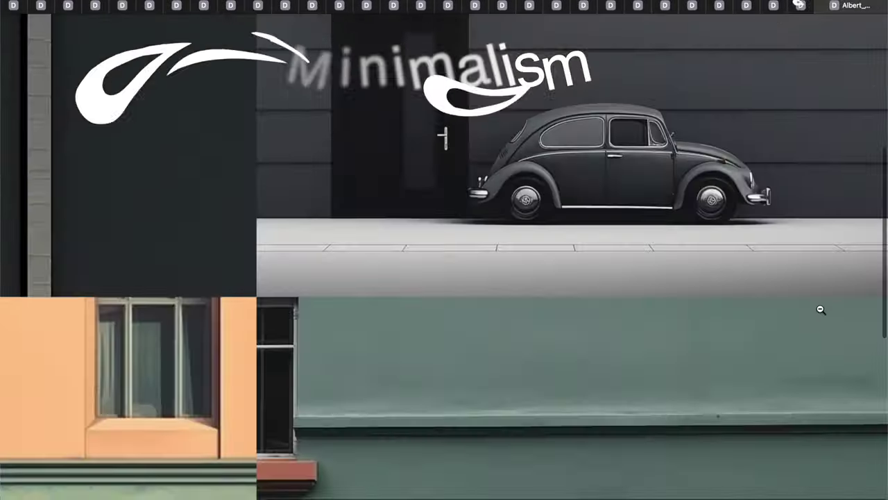
pyautogui.scroll(5, 820, 308)
pyautogui.hscroll(-5, 820, 309)
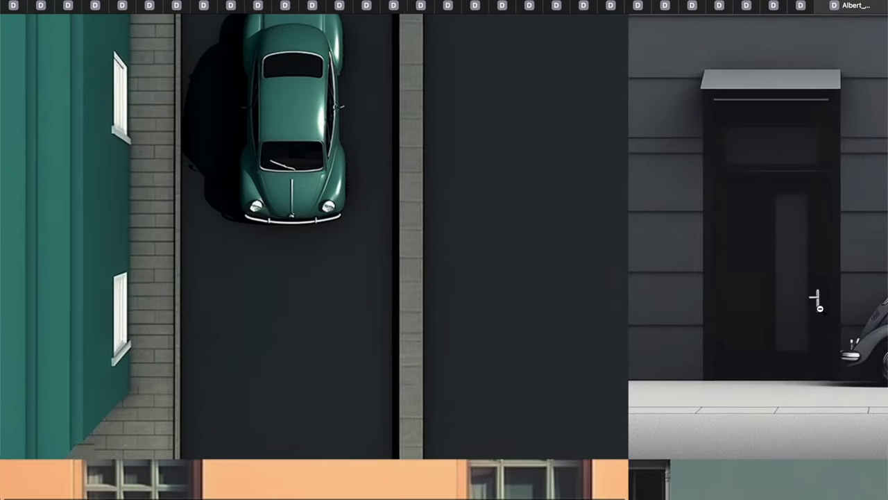
pyautogui.scroll(2, 820, 309)
pyautogui.scroll(-8, 820, 309)
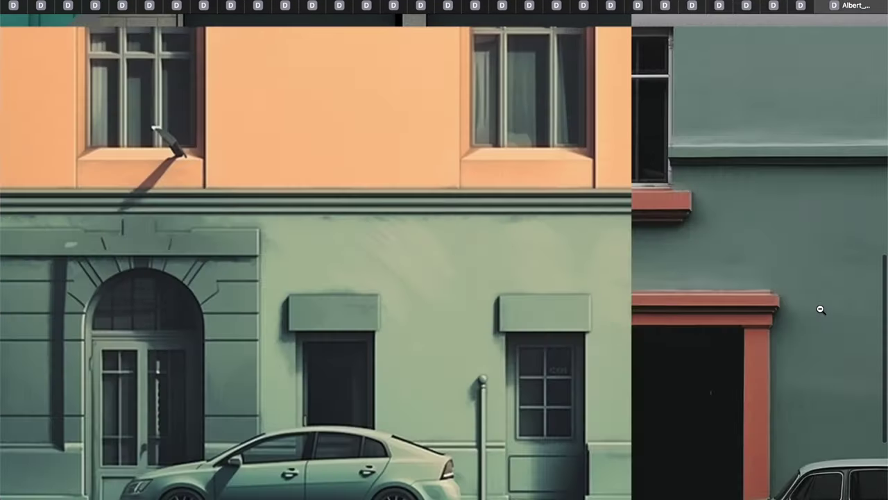
pyautogui.hscroll(5, 820, 308)
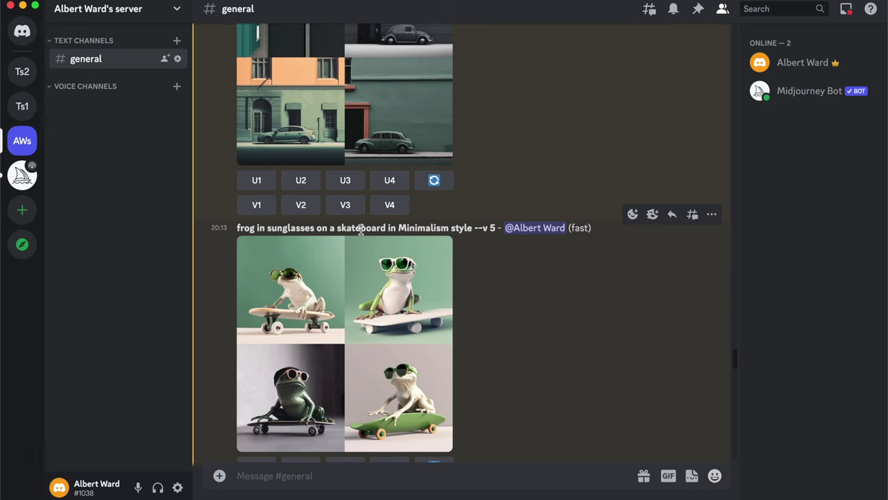
# - Zoom into the frog-in-sunglasses grid and scroll through all four tiles
pyautogui.click(322, 333)
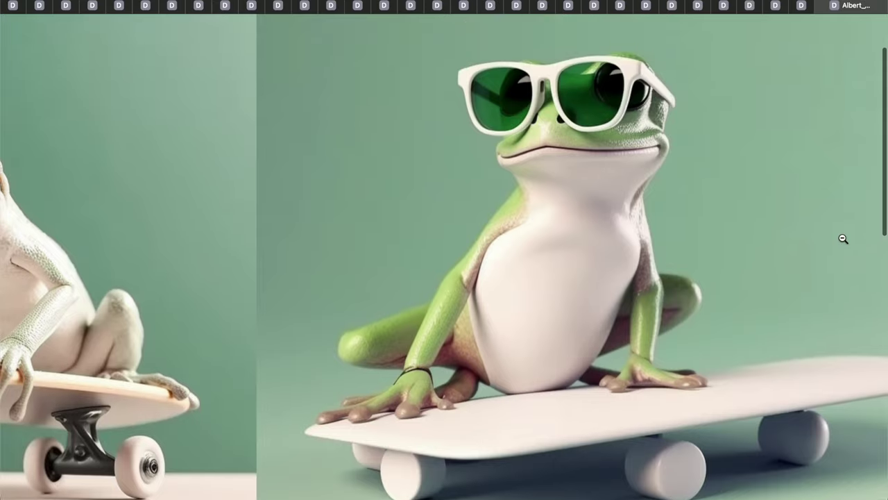
pyautogui.scroll(1, 843, 238)
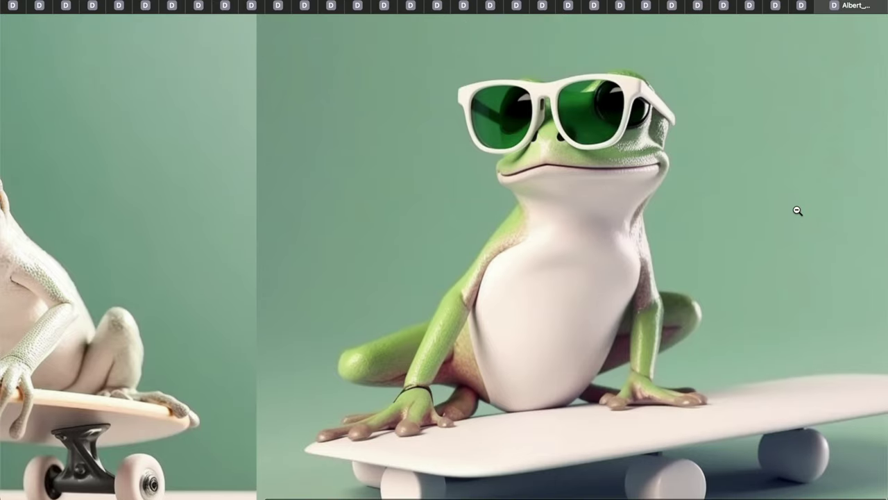
pyautogui.scroll(-2, 768, 293)
pyautogui.hscroll(-10, 769, 293)
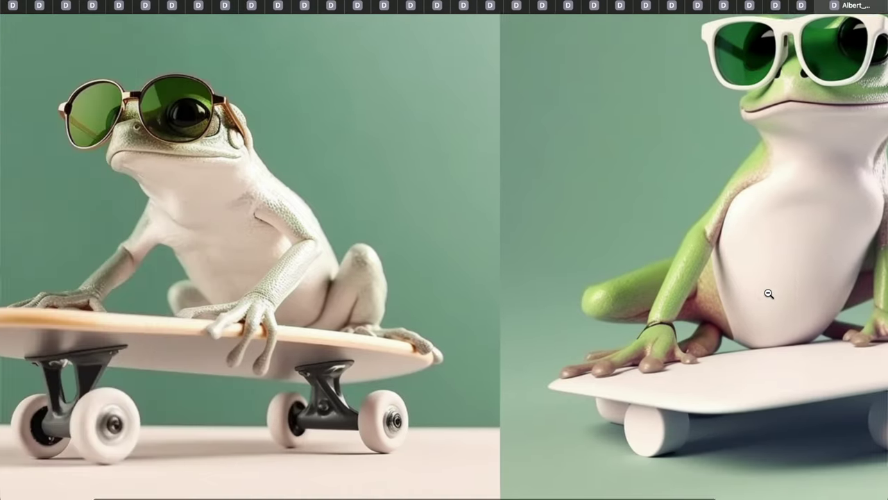
pyautogui.hscroll(-1, 769, 293)
pyautogui.scroll(3, 769, 293)
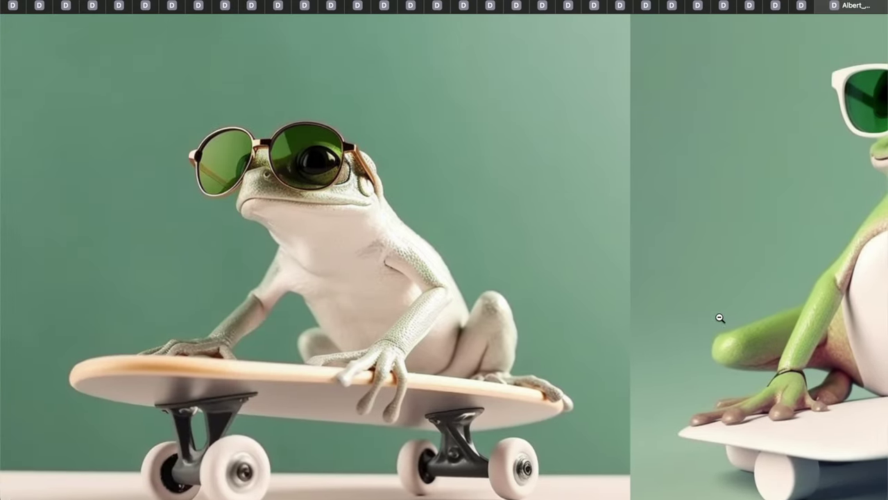
pyautogui.scroll(-3, 490, 333)
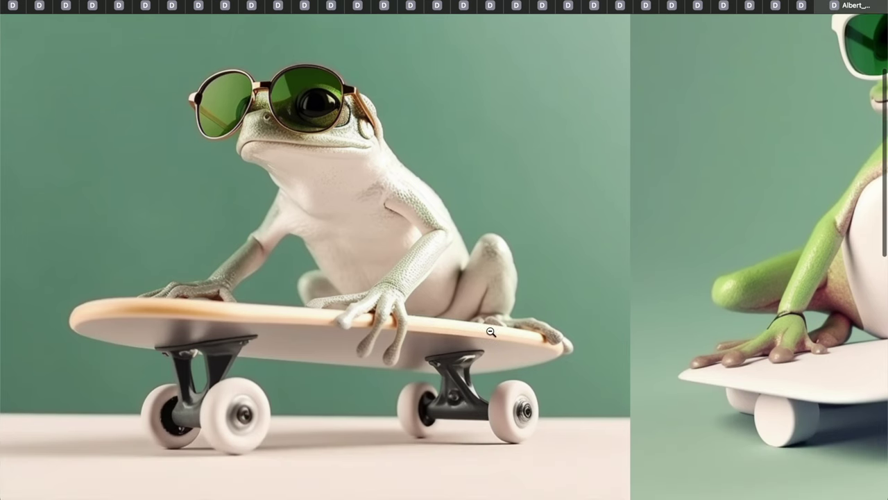
pyautogui.scroll(1, 490, 332)
pyautogui.scroll(-1, 479, 331)
pyautogui.scroll(-10, 479, 331)
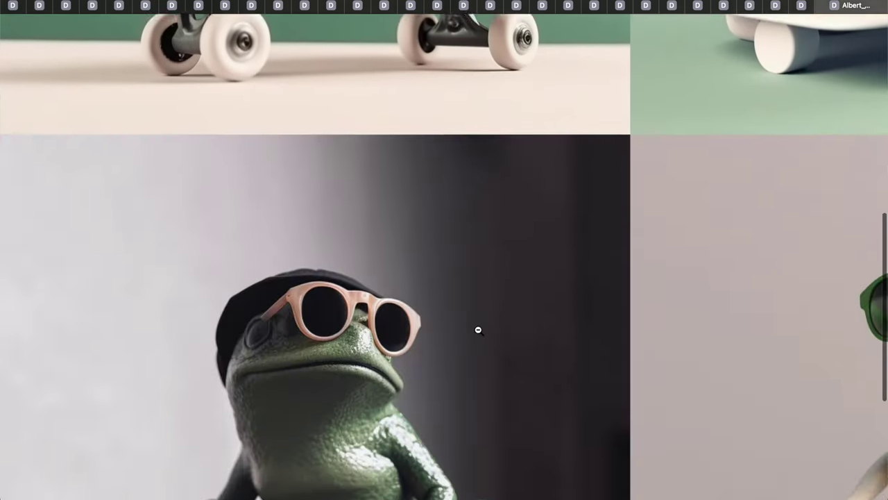
pyautogui.scroll(3, 477, 331)
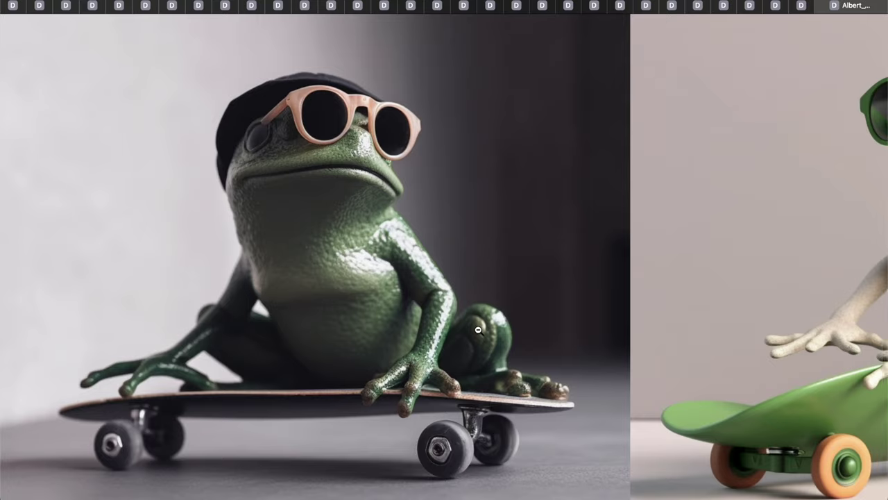
pyautogui.hscroll(5, 477, 330)
pyautogui.scroll(3, 677, 258)
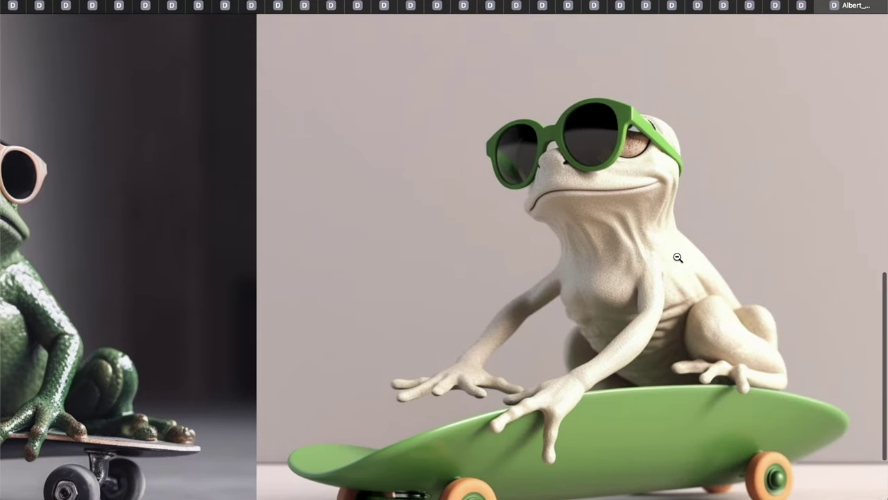
pyautogui.scroll(-3, 676, 256)
# - Return to Discord and scroll the channel to the Minimalism frog result
pyautogui.press('super+Tab')
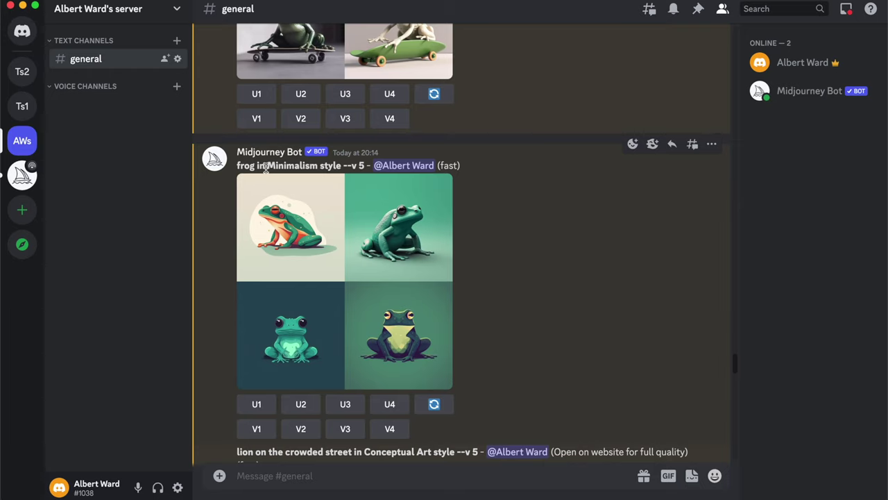
pyautogui.scroll(5, 305, 172)
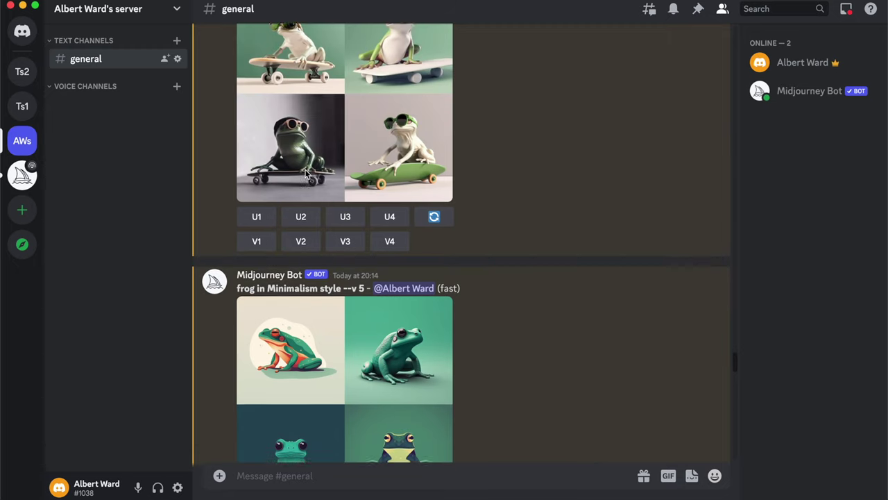
pyautogui.scroll(-4, 306, 174)
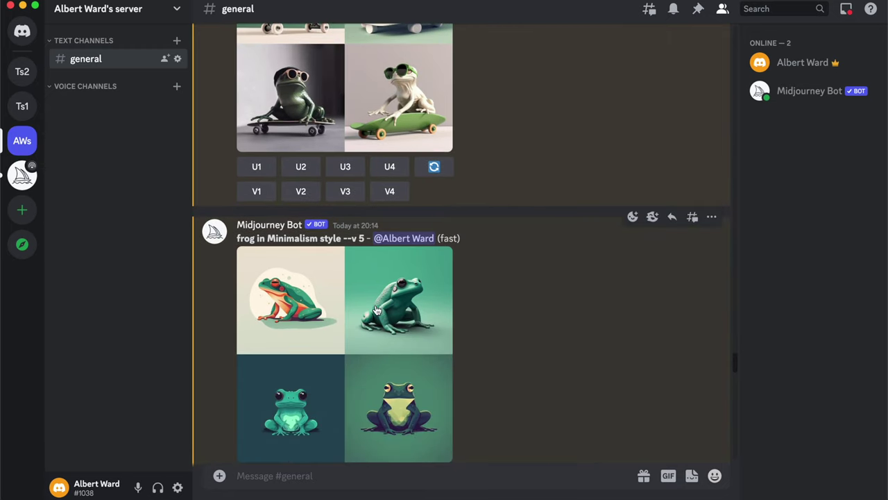
pyautogui.scroll(-1, 375, 310)
# - View the Minimalism frog grid at full size, pan its tiles, and return to Discord
pyautogui.click(348, 271)
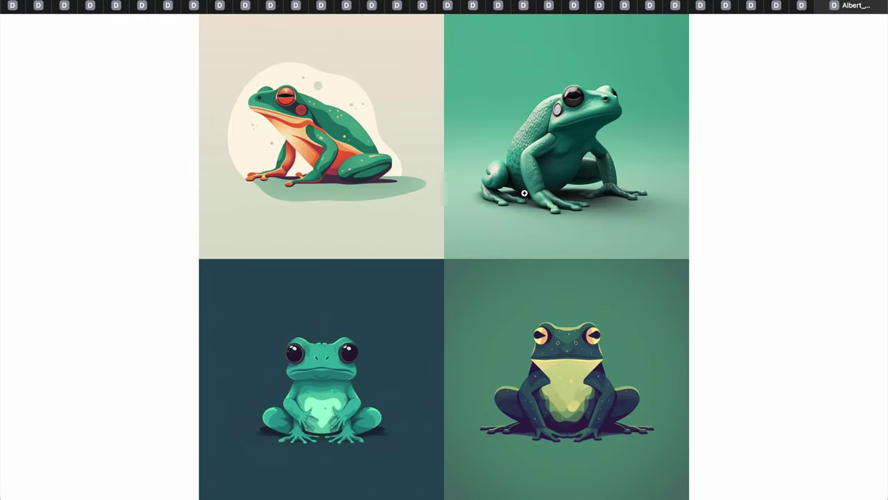
pyautogui.click(328, 89)
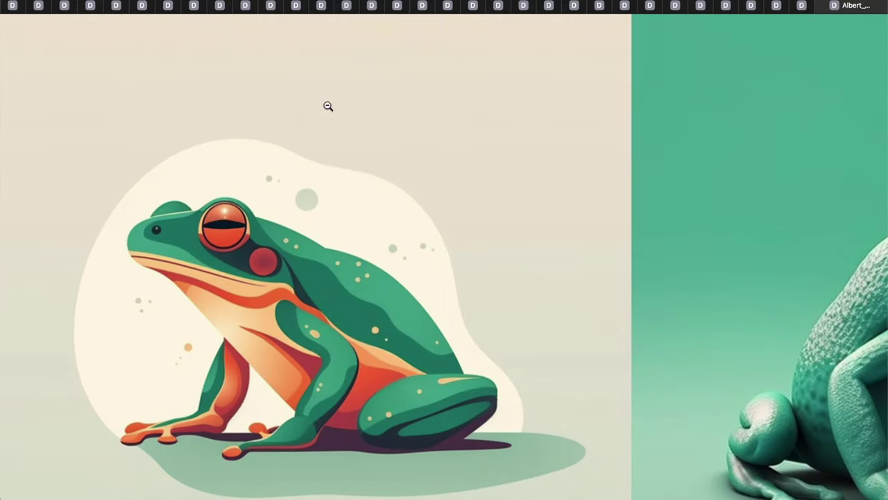
pyautogui.scroll(-3, 476, 298)
pyautogui.hscroll(4, 476, 298)
pyautogui.hscroll(4, 476, 298)
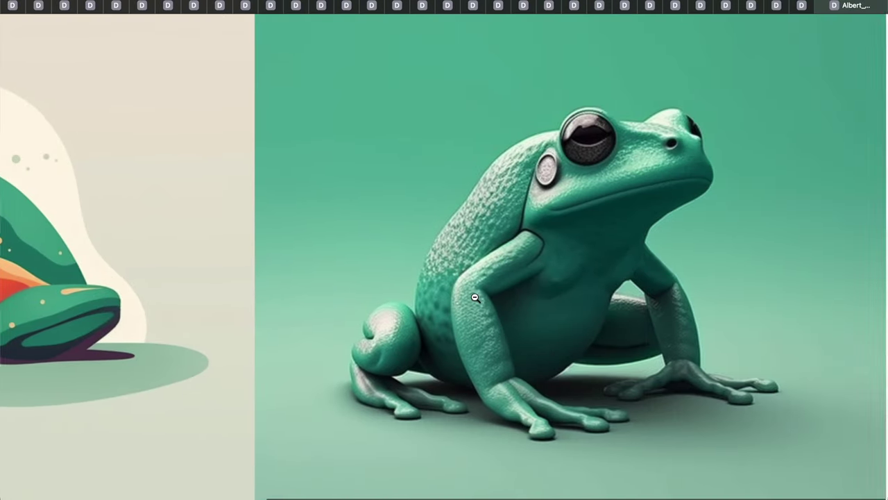
pyautogui.hscroll(-6, 321, 301)
pyautogui.scroll(-10, 322, 301)
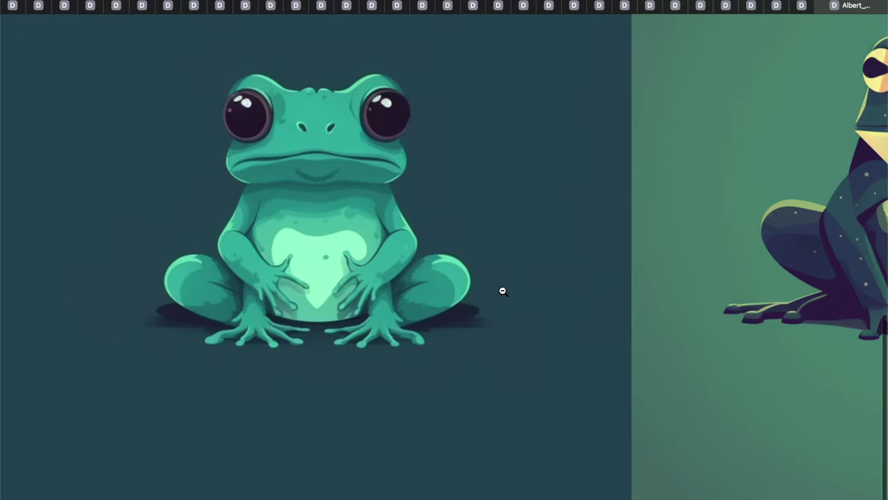
pyautogui.hscroll(5, 503, 291)
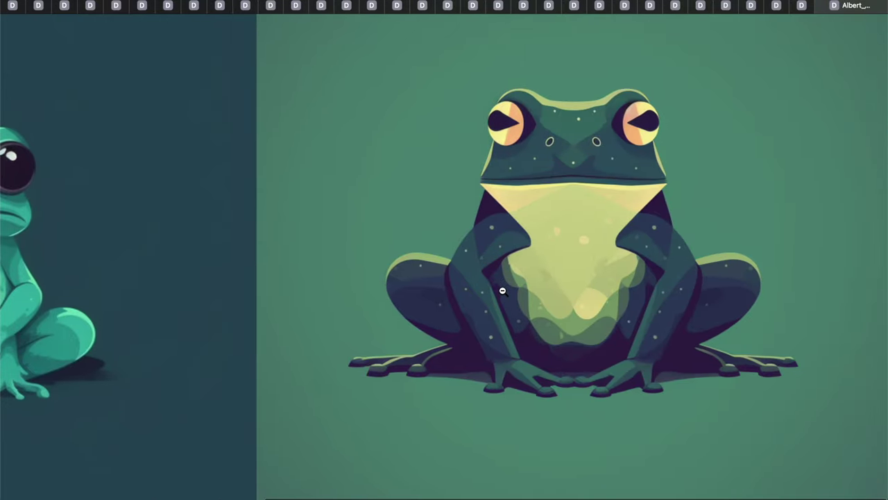
pyautogui.press('super+Tab')
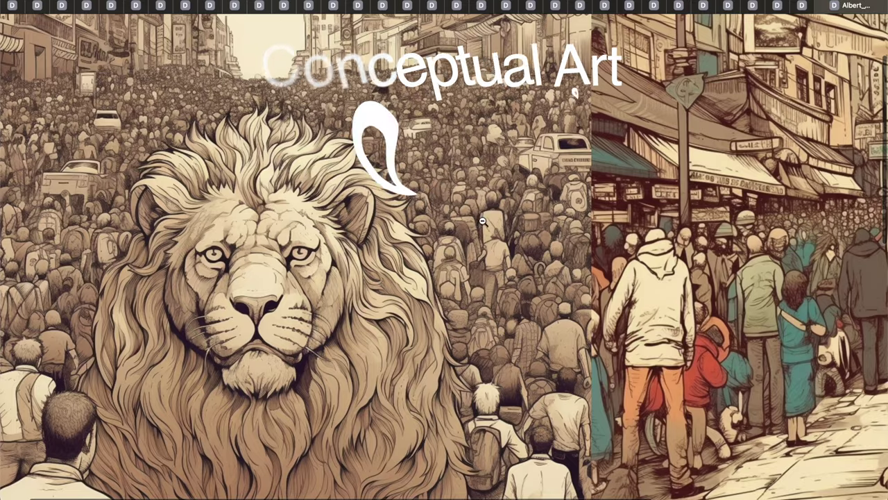
# - Pan across the full-size Conceptual Art lion-on-the-crowded-street grid
pyautogui.scroll(2, 532, 248)
pyautogui.hscroll(-2, 532, 248)
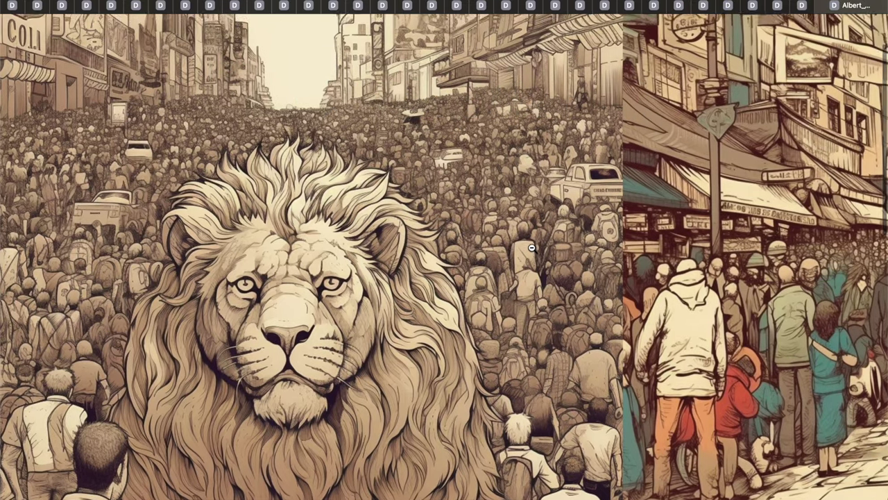
pyautogui.scroll(-5, 881, 352)
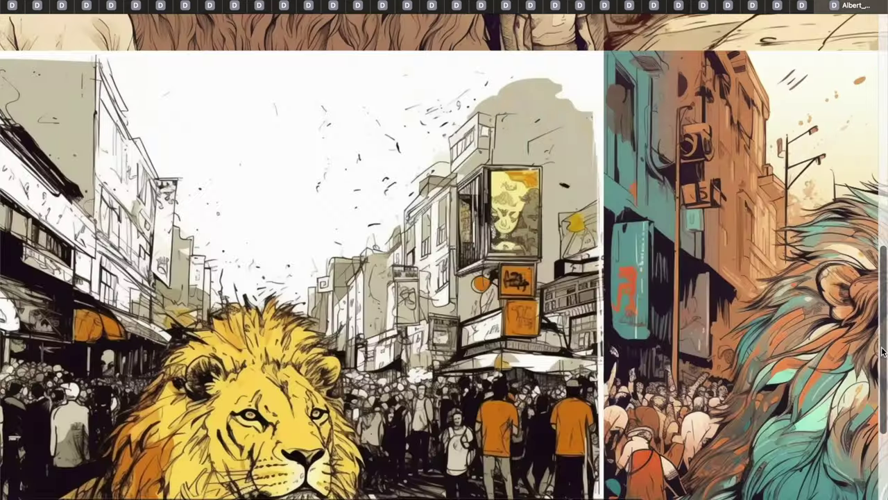
pyautogui.hscroll(5, 881, 352)
pyautogui.scroll(5, 882, 351)
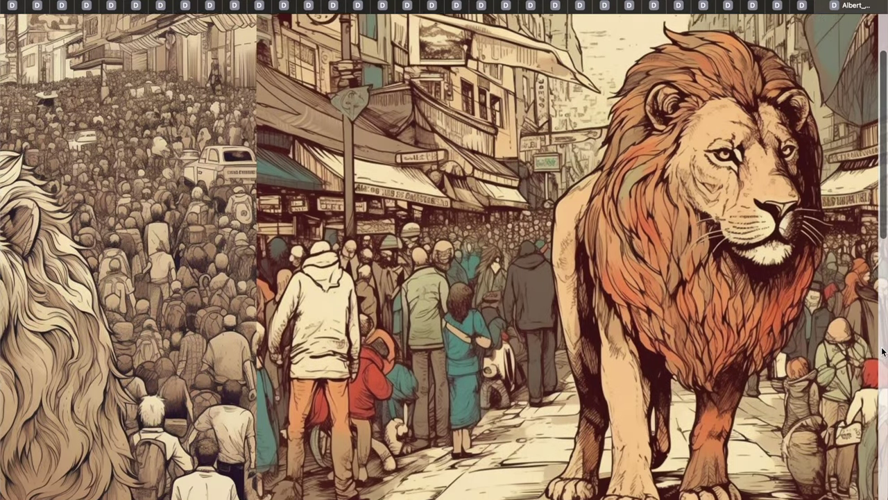
pyautogui.scroll(-5, 882, 352)
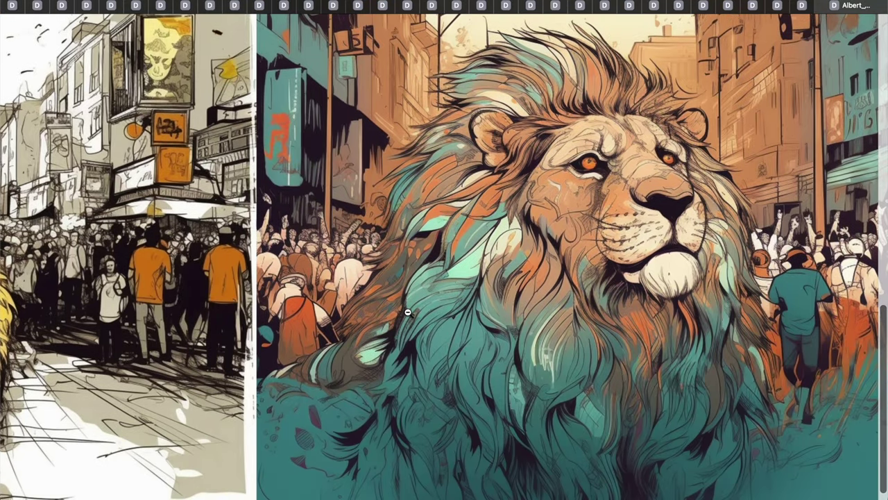
# - Back in Discord, open the Neo grid full size in the browser and pan across it
pyautogui.press('Left')
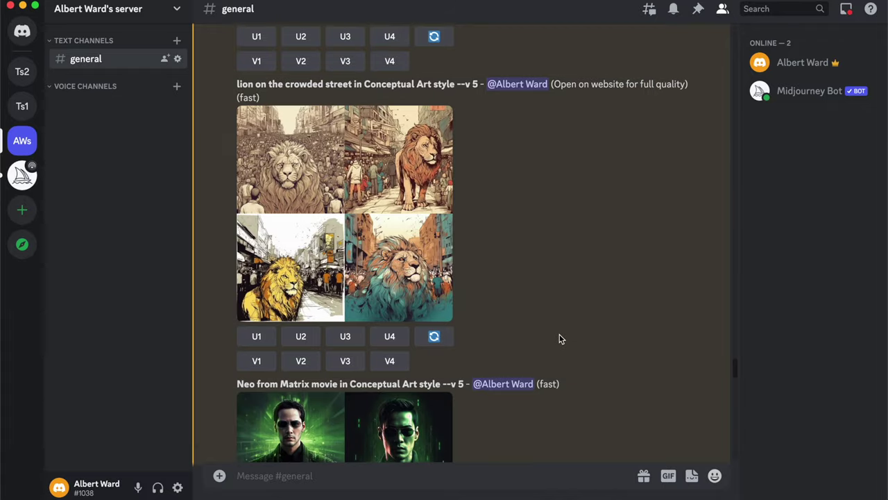
pyautogui.scroll(-5, 561, 339)
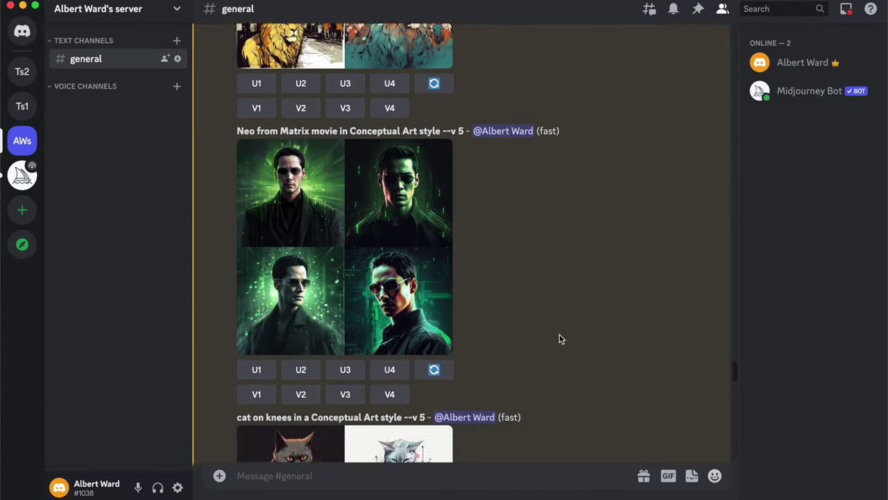
pyautogui.scroll(5, 560, 339)
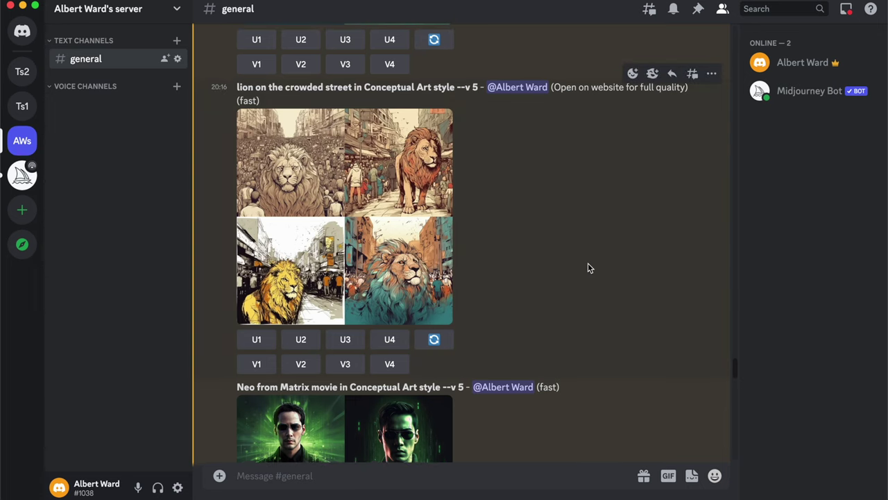
pyautogui.scroll(-5, 523, 269)
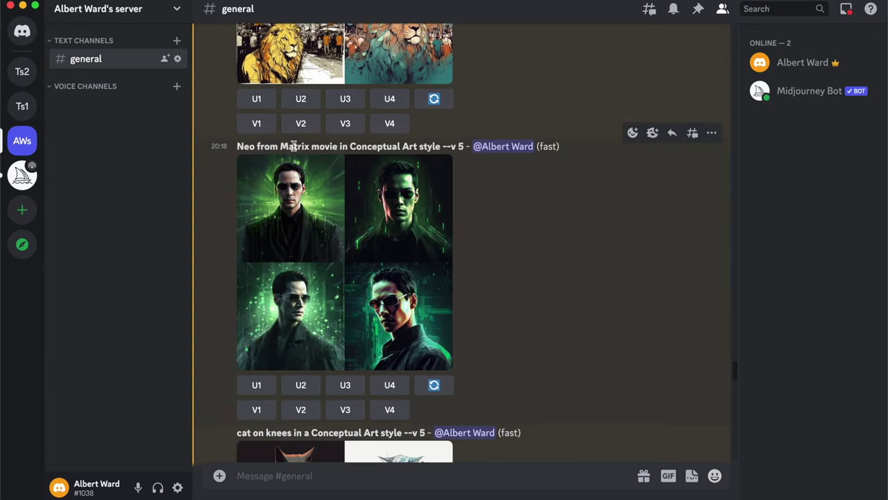
pyautogui.click(362, 273)
pyautogui.click(310, 425)
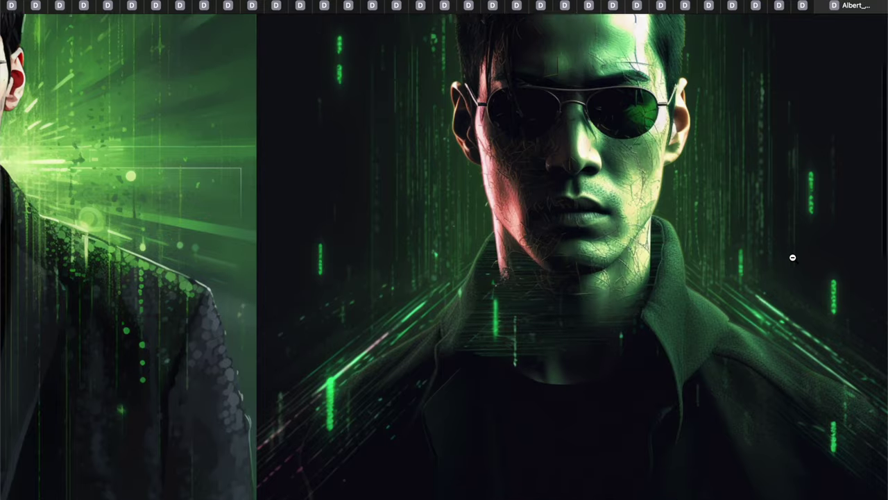
pyautogui.hscroll(-10, 266, 331)
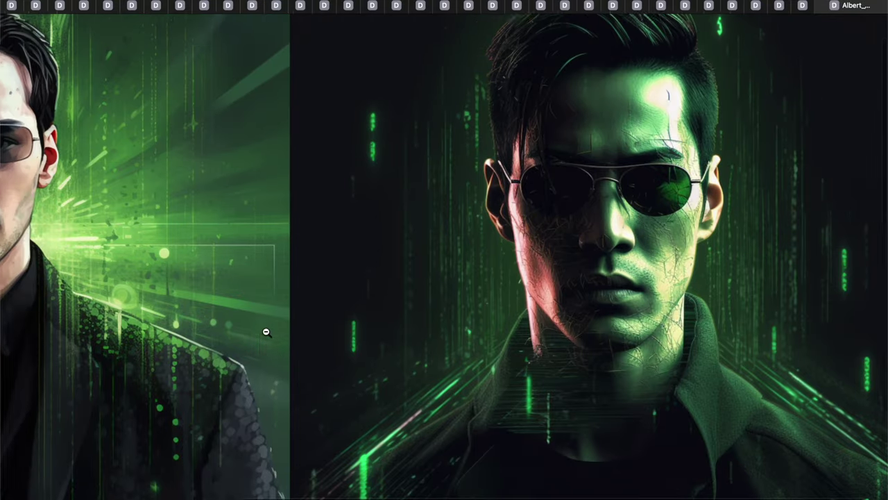
pyautogui.scroll(-10, 561, 414)
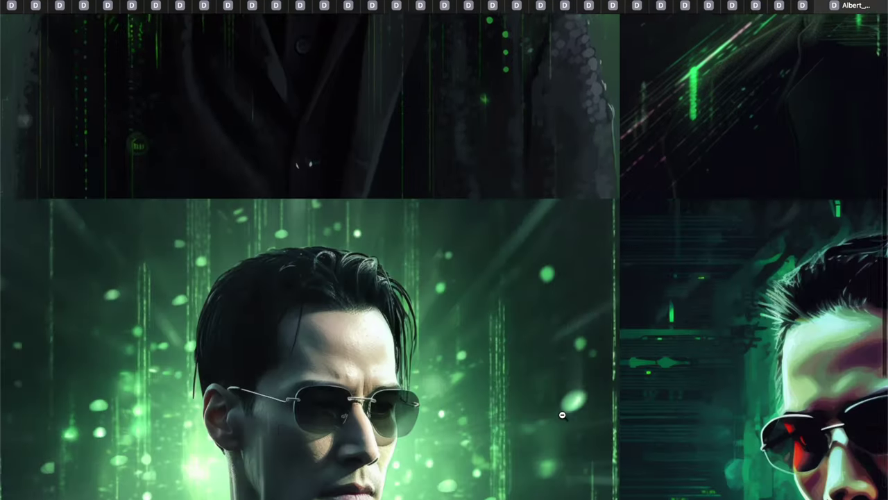
pyautogui.hscroll(10, 562, 415)
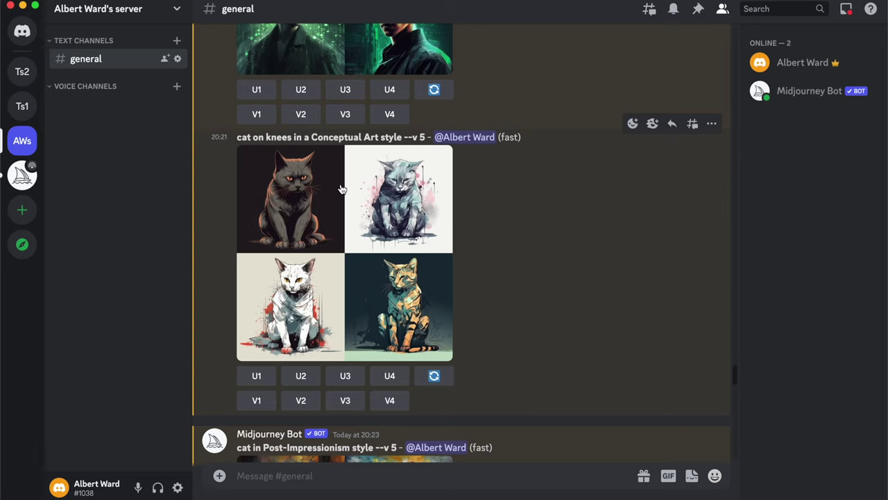
# - Open the Conceptual Art kneeling-cat grid full size in the browser and scroll through its tiles
pyautogui.click(352, 207)
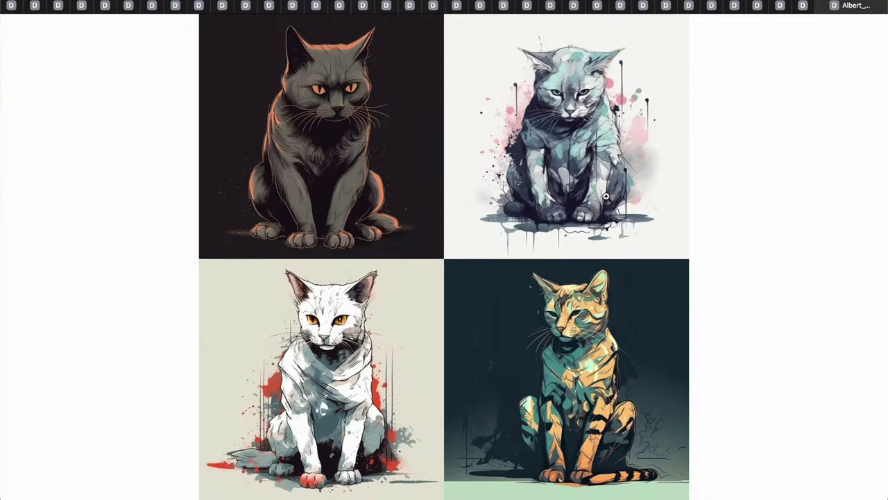
pyautogui.click(703, 248)
pyautogui.scroll(5, 702, 248)
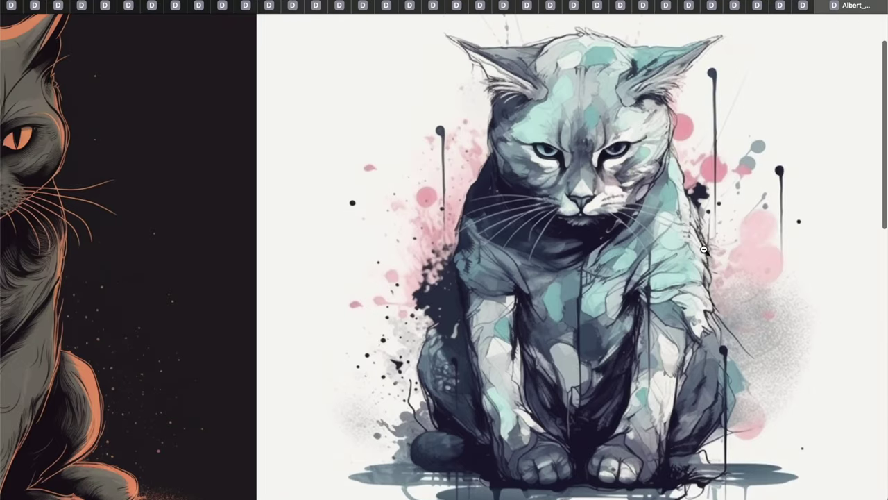
pyautogui.hscroll(-5, 311, 286)
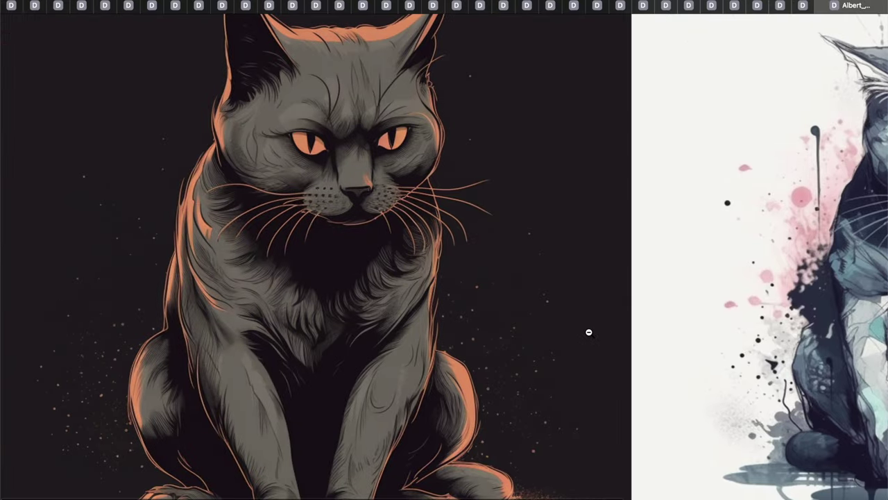
pyautogui.scroll(-3, 589, 332)
pyautogui.scroll(-6, 588, 331)
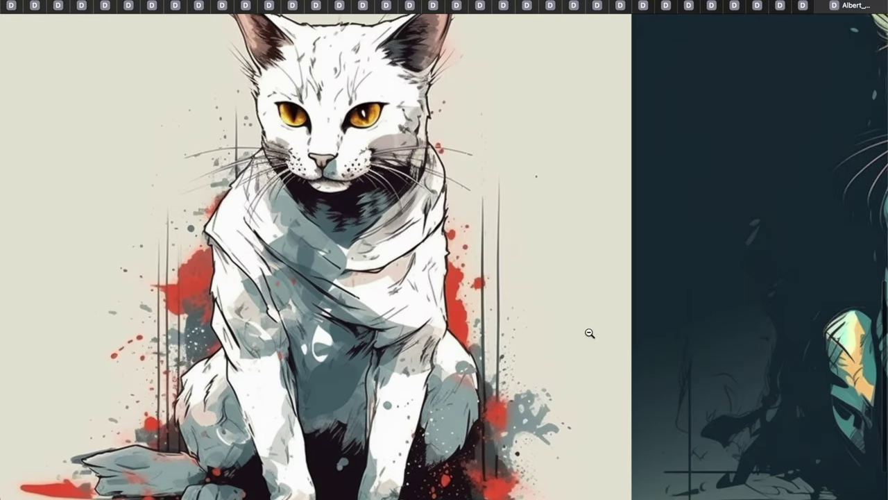
pyautogui.hscroll(5, 588, 331)
pyautogui.scroll(-3, 611, 306)
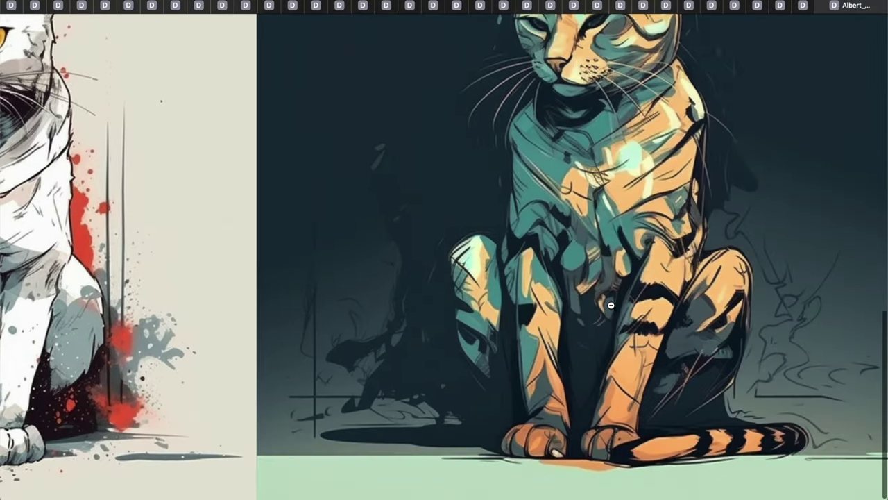
pyautogui.scroll(2, 610, 306)
pyautogui.scroll(3, 611, 305)
pyautogui.scroll(-3, 610, 306)
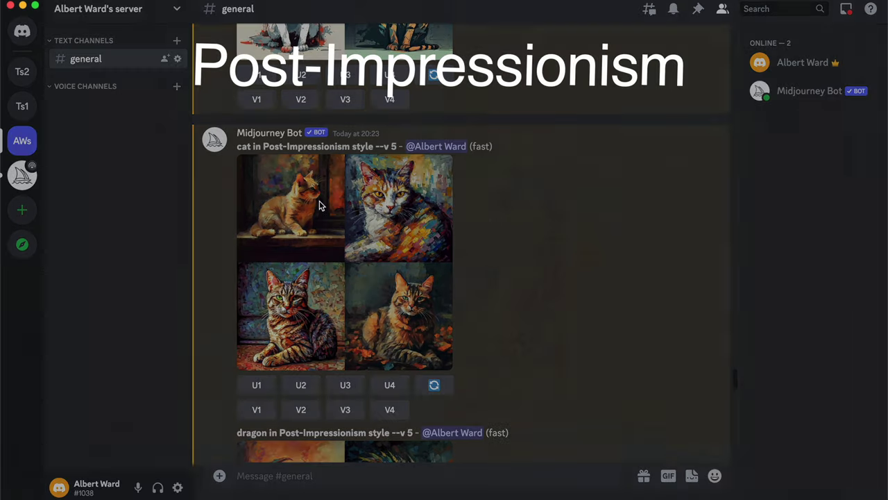
# - Preview the Post-Impressionism cat grid, pan across it, then close it
pyautogui.click(328, 192)
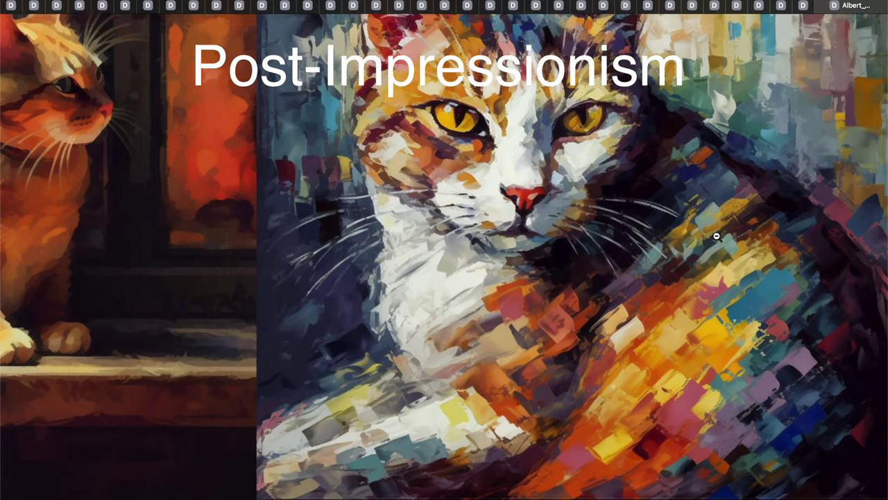
pyautogui.scroll(2, 716, 236)
pyautogui.hscroll(-5, 716, 236)
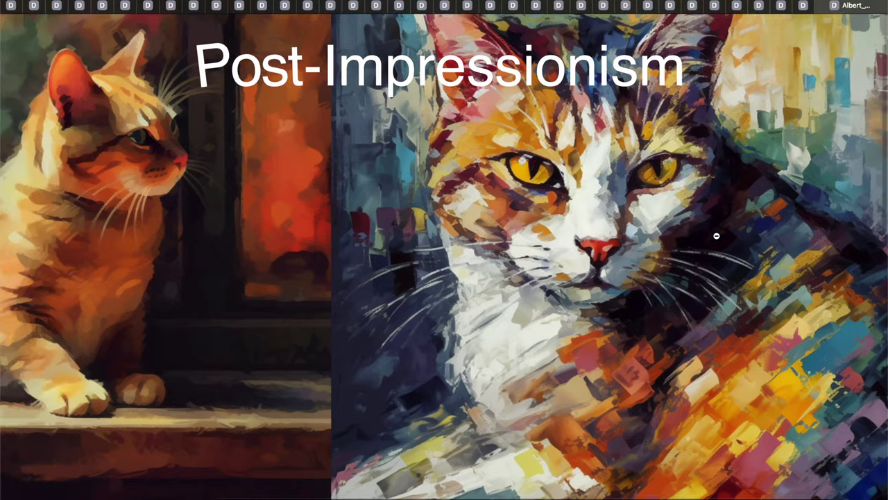
pyautogui.scroll(-5, 626, 331)
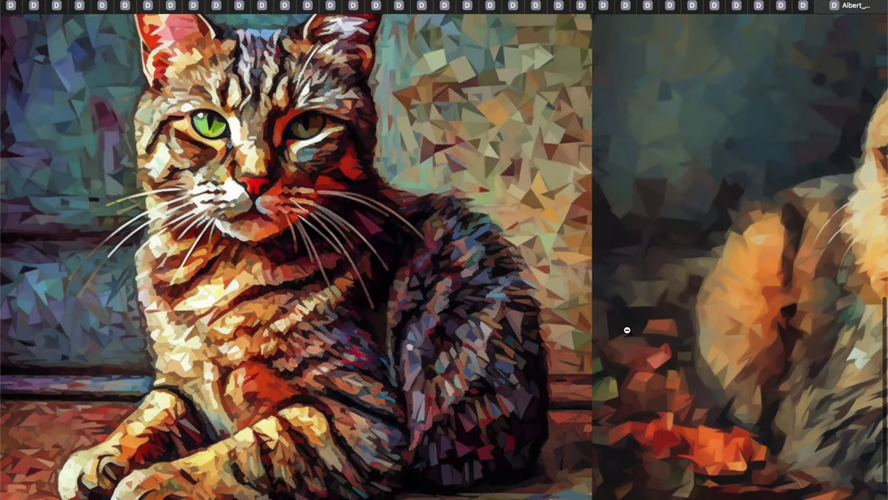
pyautogui.hscroll(5, 627, 331)
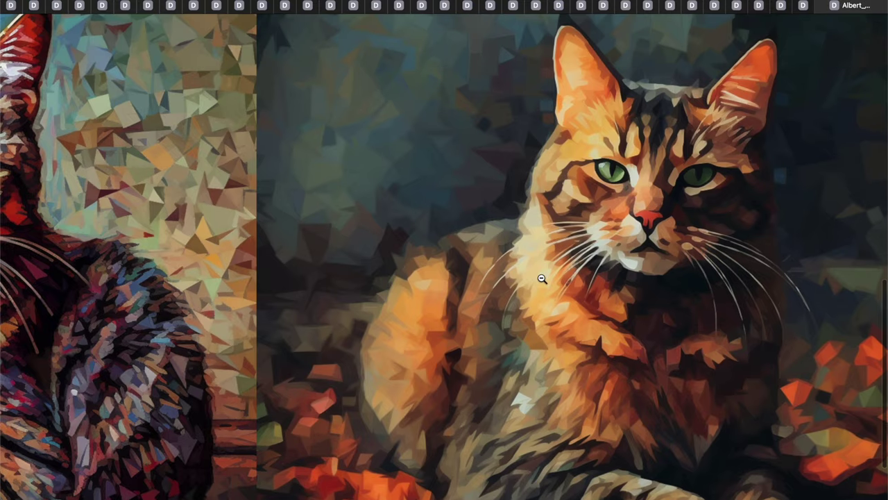
pyautogui.press('super+w')
# - Open the Dadaism dragon grid full size in the browser and pan across it
pyautogui.click(315, 257)
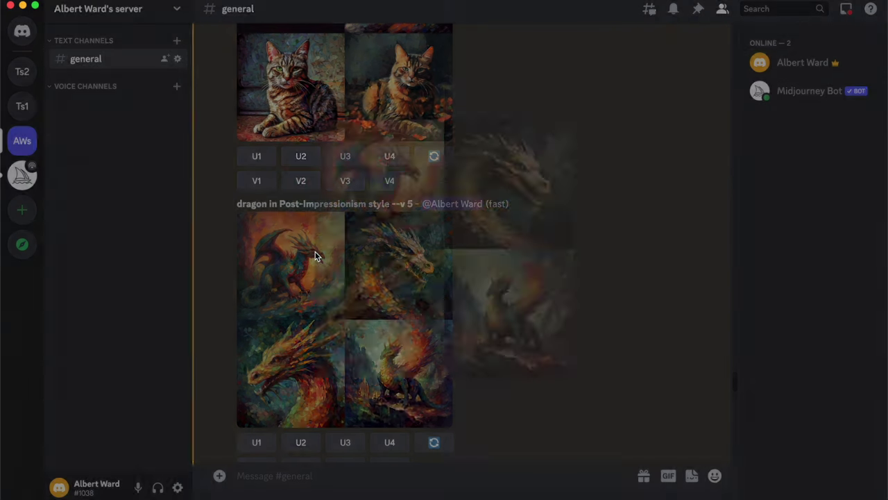
pyautogui.click(308, 420)
pyautogui.scroll(1, 797, 236)
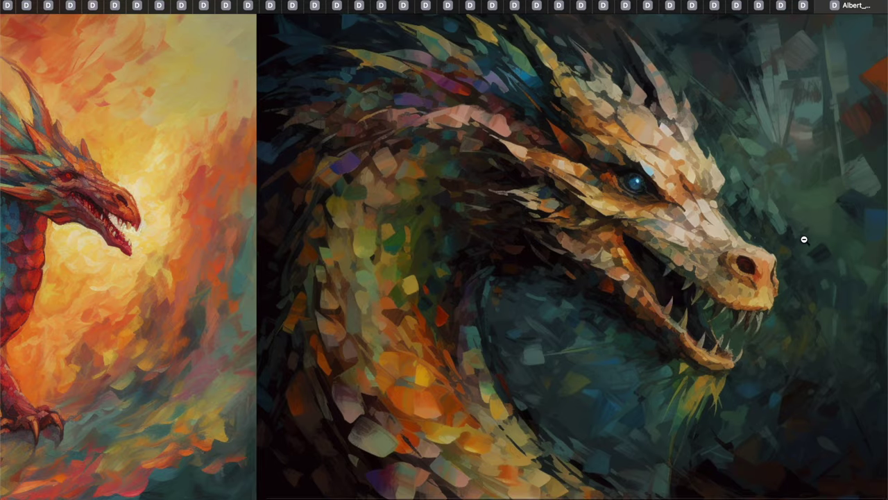
pyautogui.hscroll(-10, 880, 296)
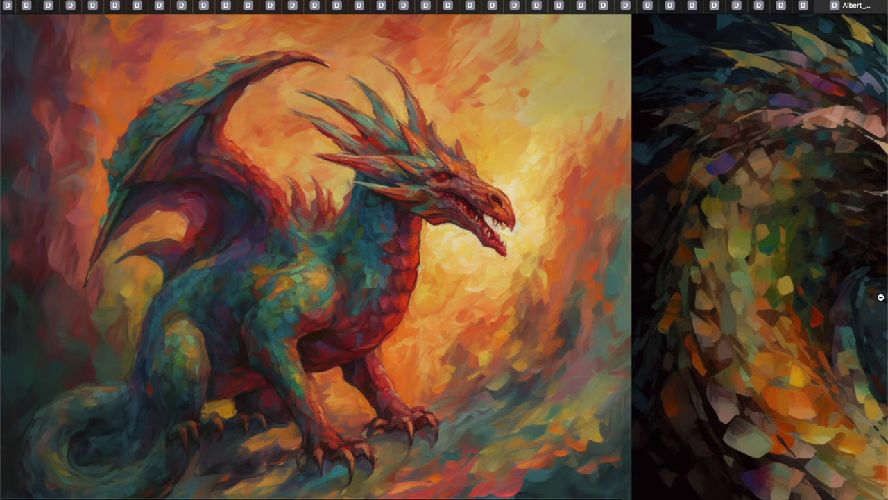
pyautogui.scroll(-10, 880, 297)
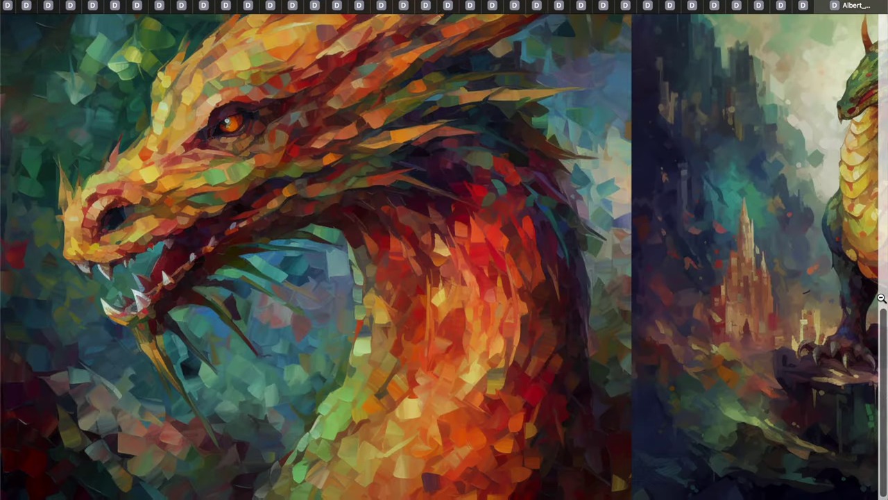
pyautogui.hscroll(10, 881, 297)
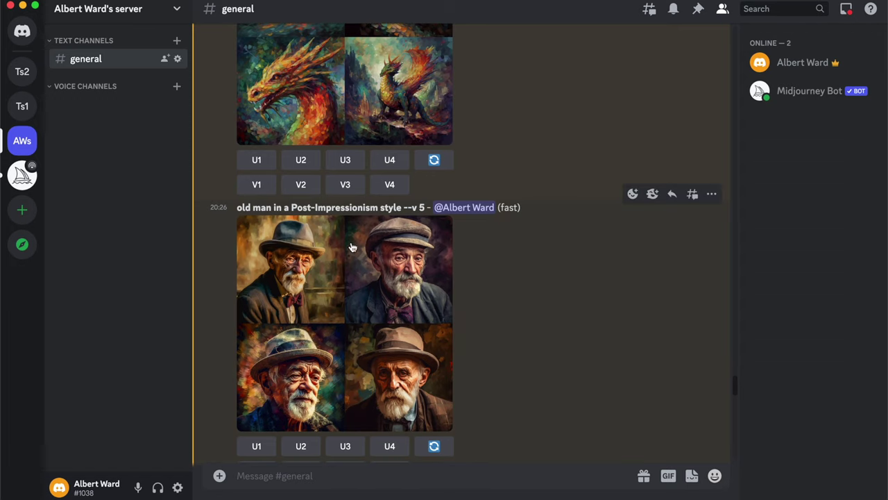
# - Open the Post-Impressionism old man grid full size in the browser and scroll through its tiles
pyautogui.click(360, 303)
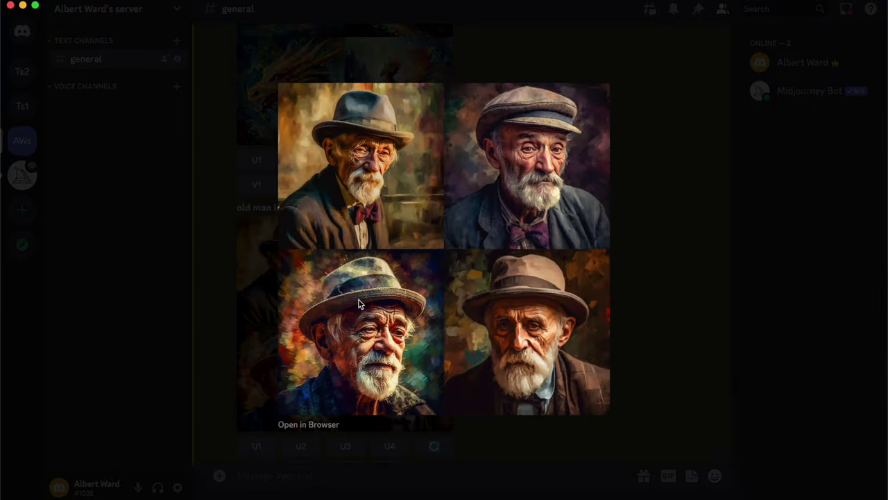
pyautogui.click(316, 423)
pyautogui.scroll(3, 812, 258)
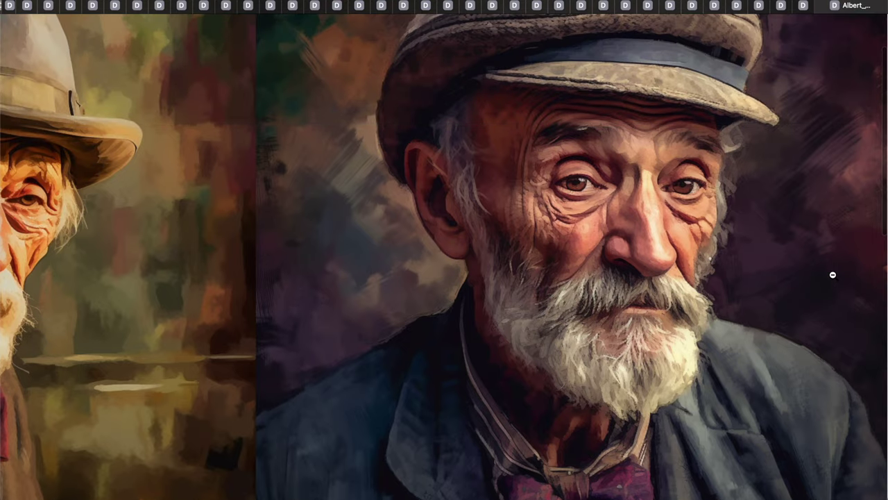
pyautogui.hscroll(-5, 863, 303)
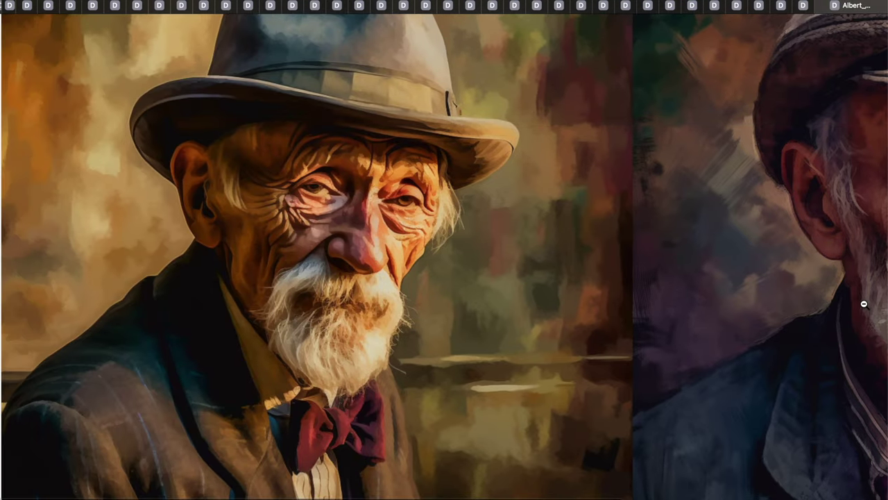
pyautogui.scroll(-4, 864, 304)
pyautogui.scroll(-5, 864, 304)
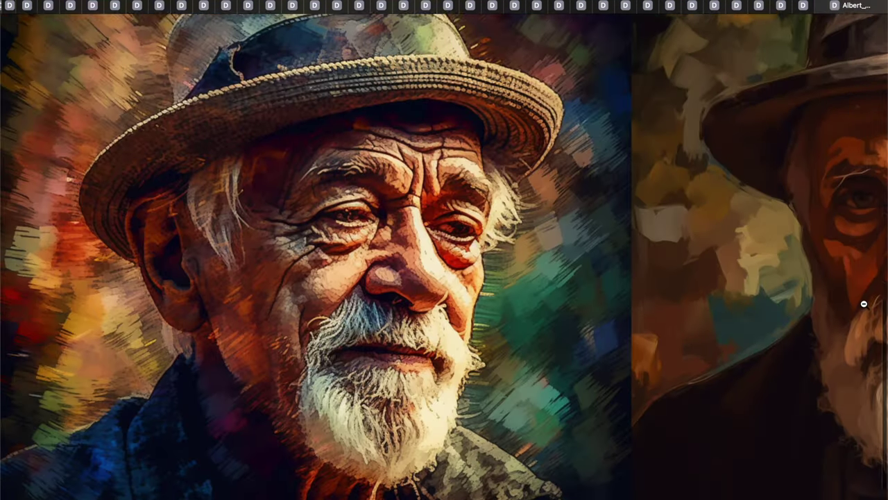
pyautogui.hscroll(4, 864, 304)
pyautogui.hscroll(3, 864, 303)
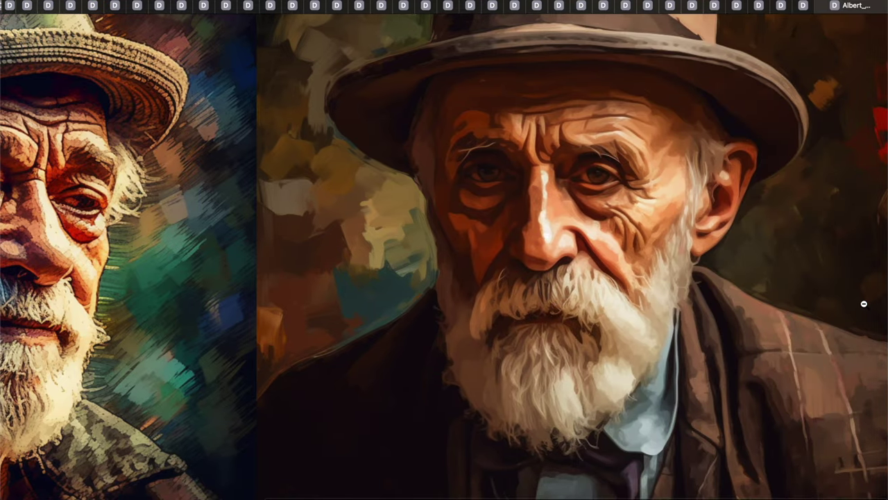
pyautogui.scroll(5, 864, 303)
pyautogui.scroll(2, 864, 304)
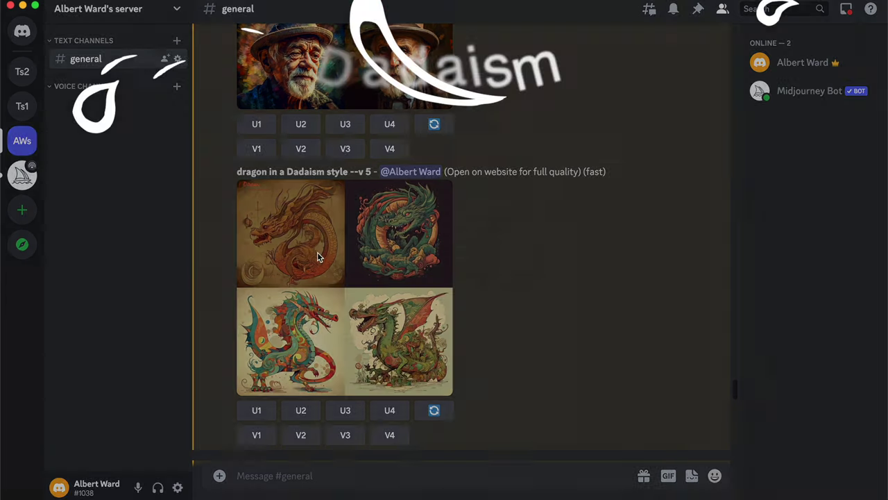
# - Open the Dadaism dragon grid in the browser at full resolution and scroll through its tiles
pyautogui.click(323, 252)
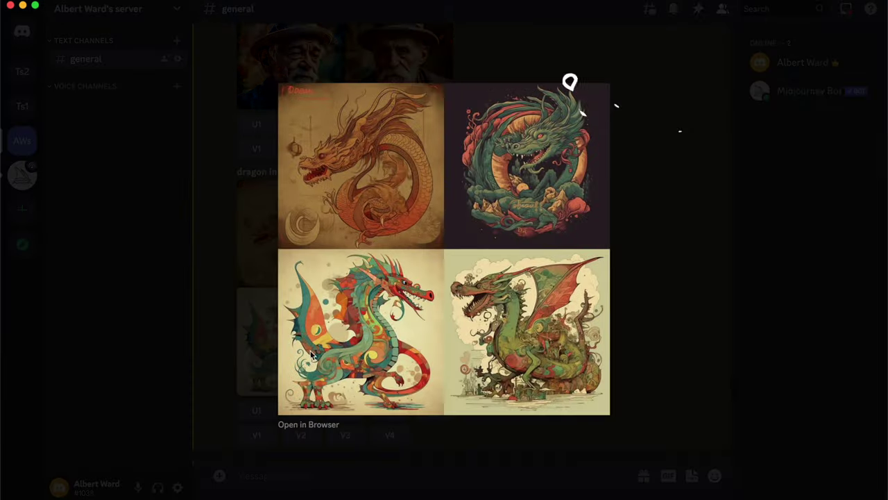
pyautogui.click(309, 423)
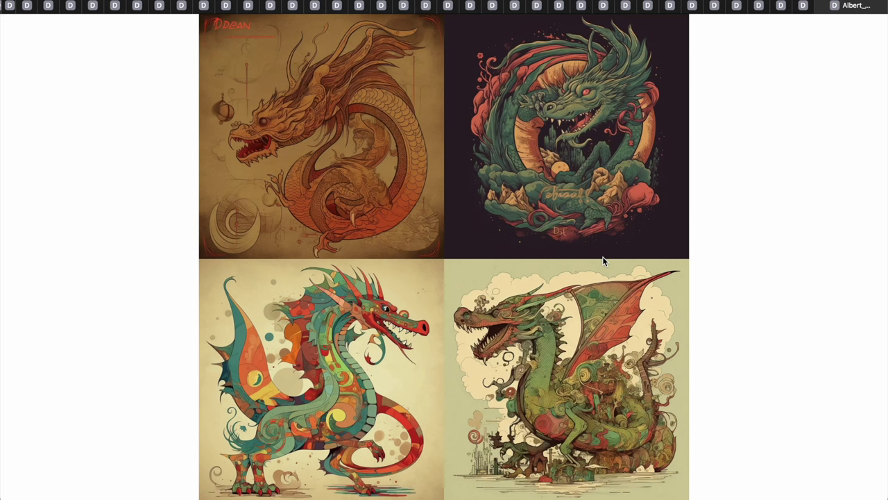
pyautogui.click(595, 225)
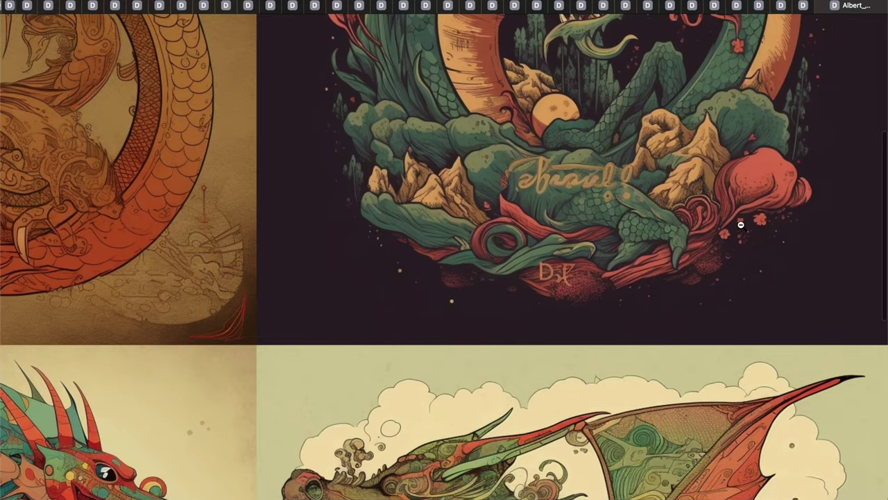
pyautogui.scroll(3, 739, 221)
pyautogui.scroll(2, 740, 224)
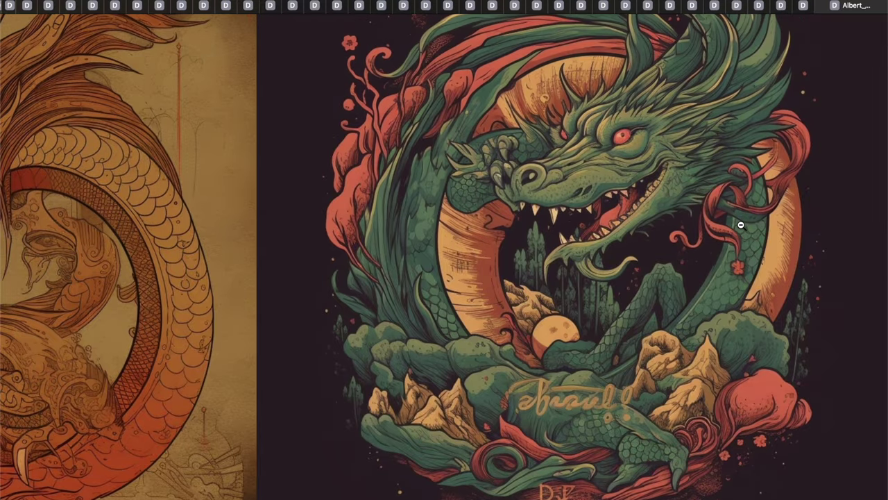
pyautogui.scroll(2, 740, 225)
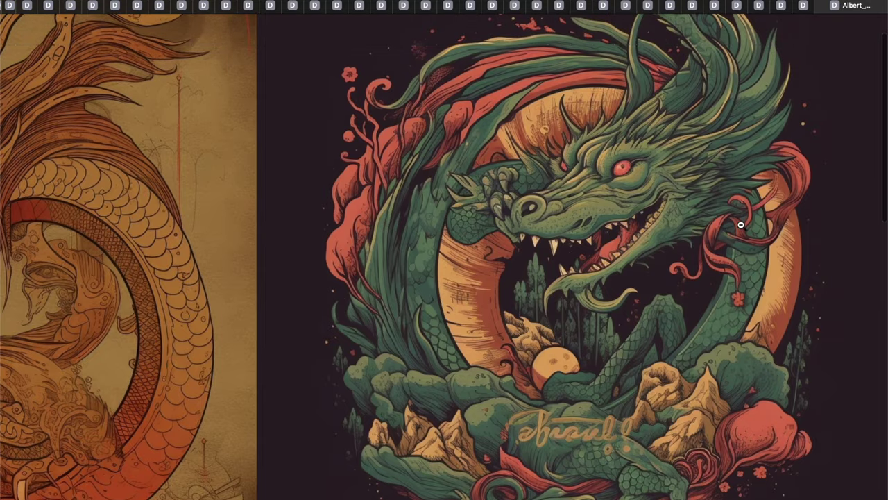
pyautogui.scroll(-3, 858, 315)
pyautogui.scroll(3, 858, 315)
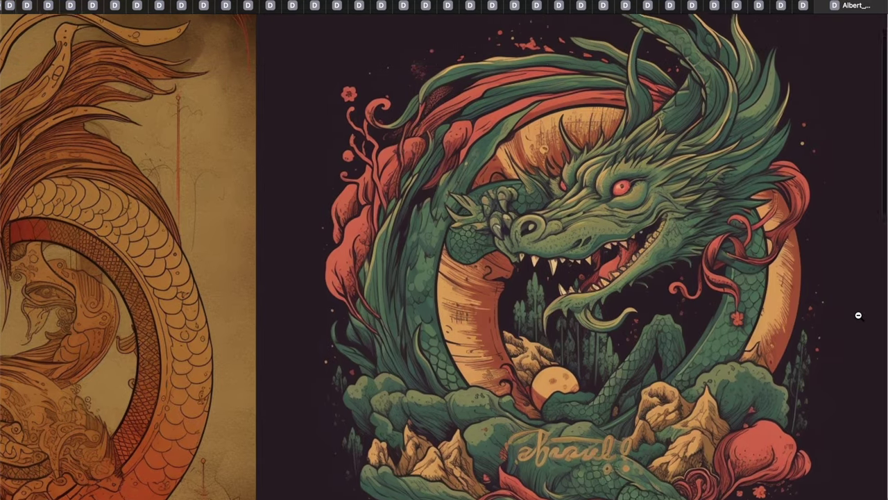
pyautogui.hscroll(-2, 858, 315)
pyautogui.hscroll(-5, 858, 315)
pyautogui.scroll(-3, 720, 324)
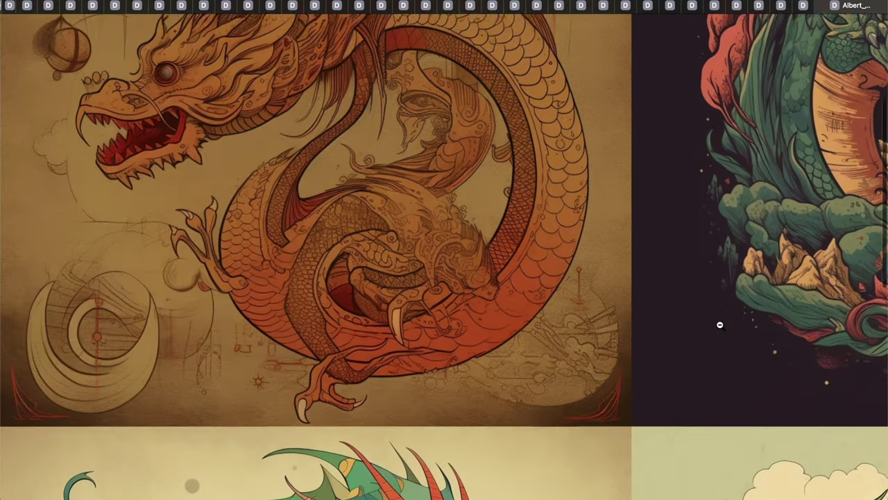
pyautogui.scroll(3, 720, 323)
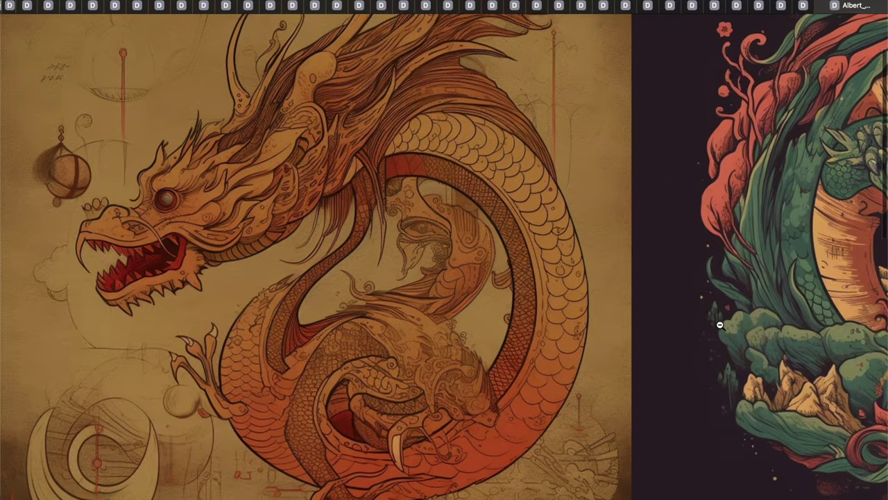
pyautogui.scroll(-6, 720, 324)
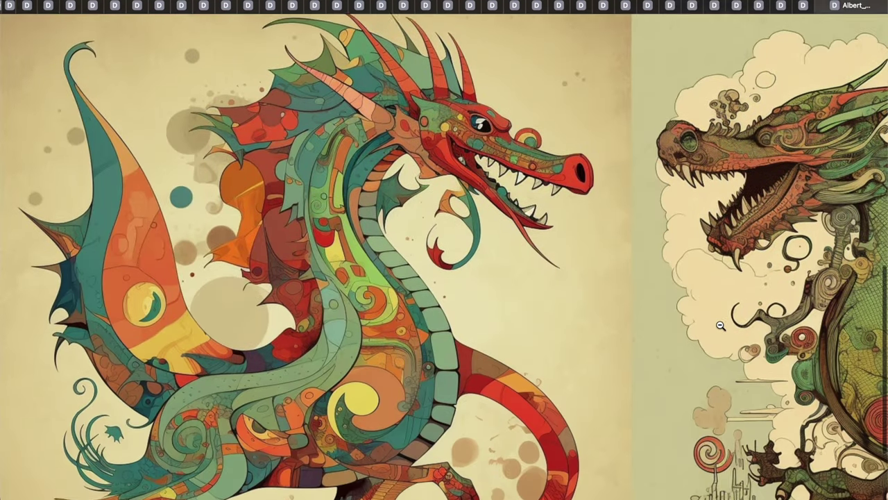
pyautogui.hscroll(10, 719, 324)
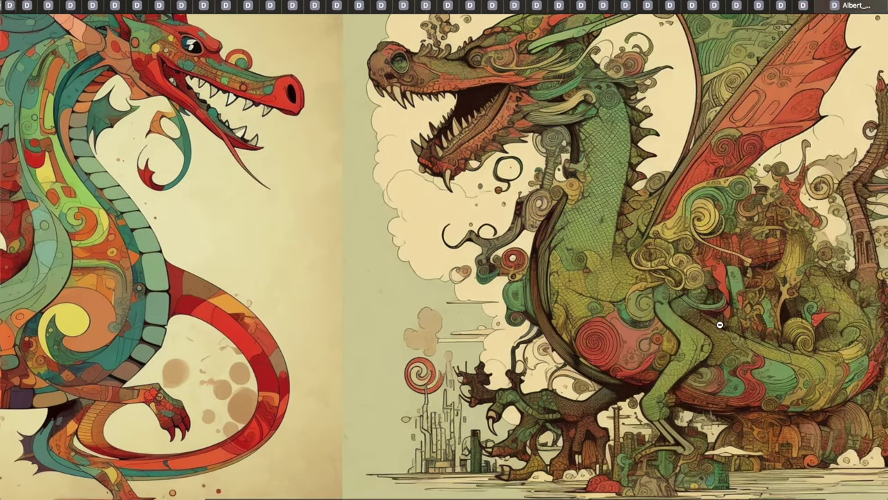
pyautogui.scroll(2, 719, 324)
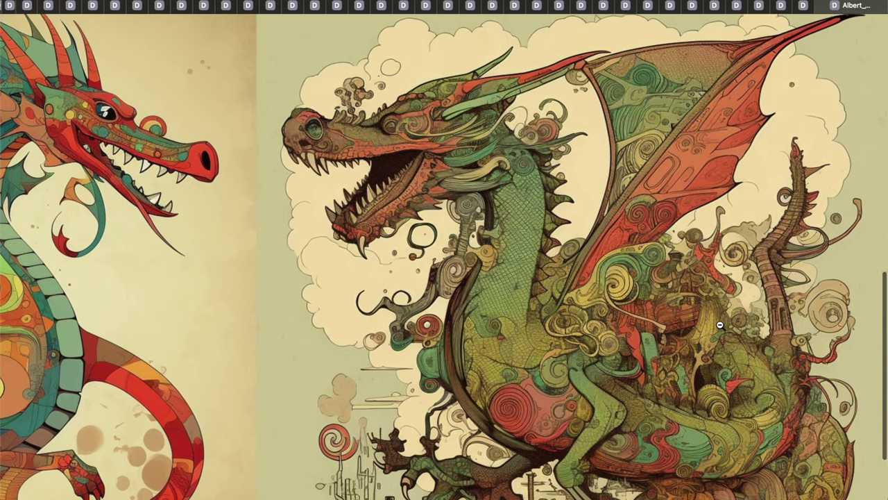
pyautogui.scroll(-2, 719, 324)
pyautogui.scroll(-1, 719, 324)
pyautogui.scroll(4, 593, 242)
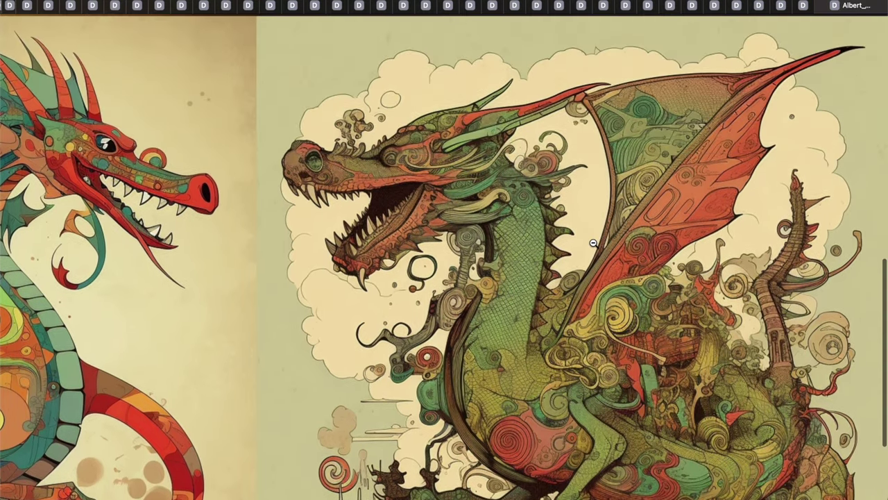
# - Zoom the dragon grid back out, close its Discord preview, and scroll down to the Dadaism lion grid
pyautogui.click(593, 242)
pyautogui.press('super+Tab')
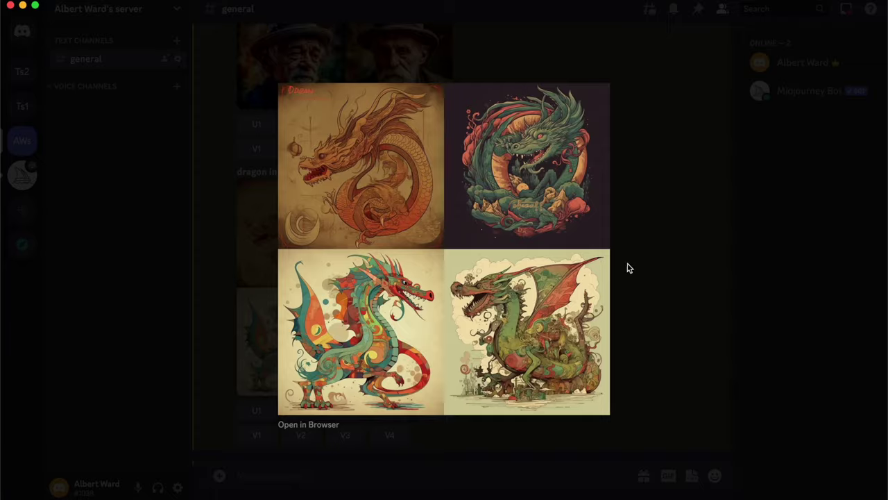
pyautogui.click(656, 266)
pyautogui.scroll(-3, 552, 338)
pyautogui.scroll(-2, 553, 339)
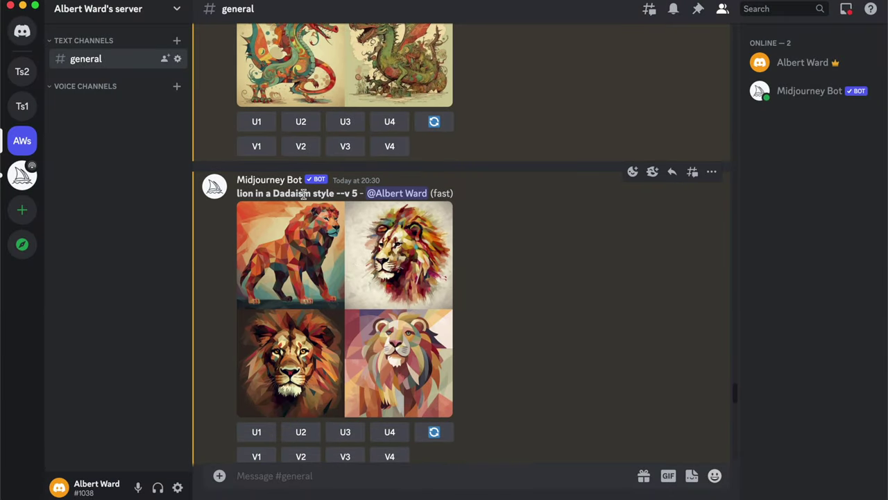
# - View the Dadaism lion grid at full resolution in the browser, pan it, then close the preview
pyautogui.click(332, 303)
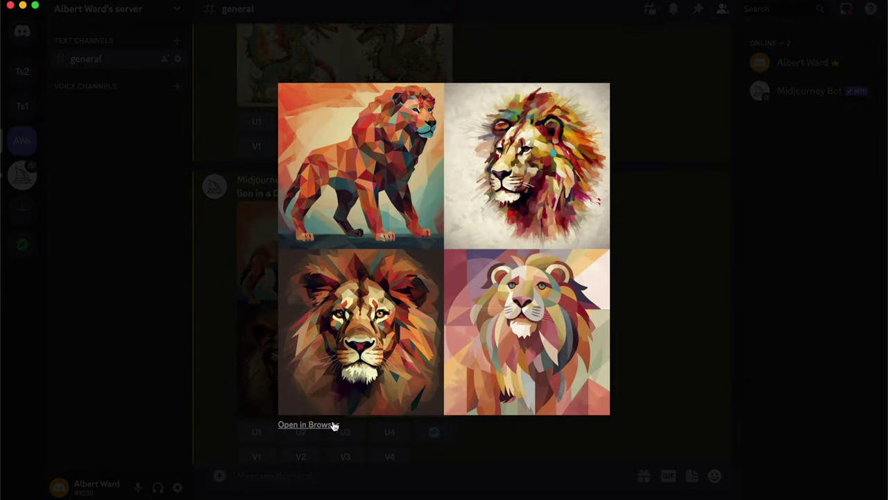
pyautogui.click(305, 424)
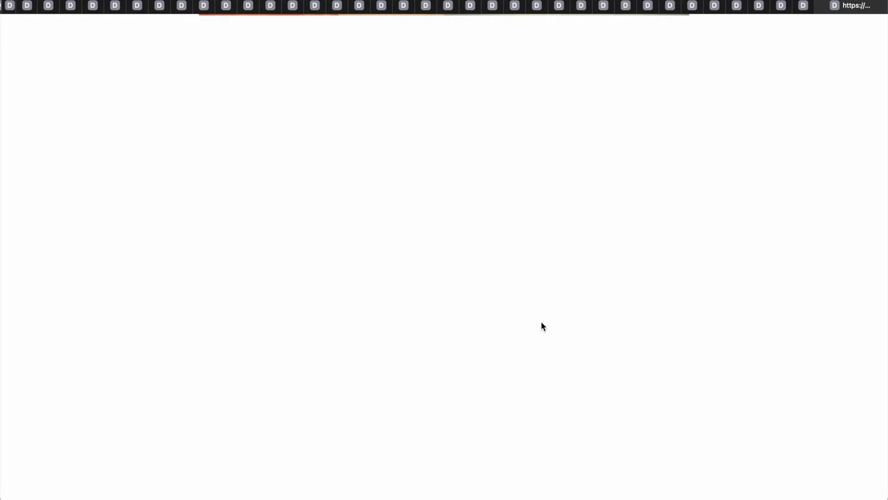
pyautogui.click(543, 326)
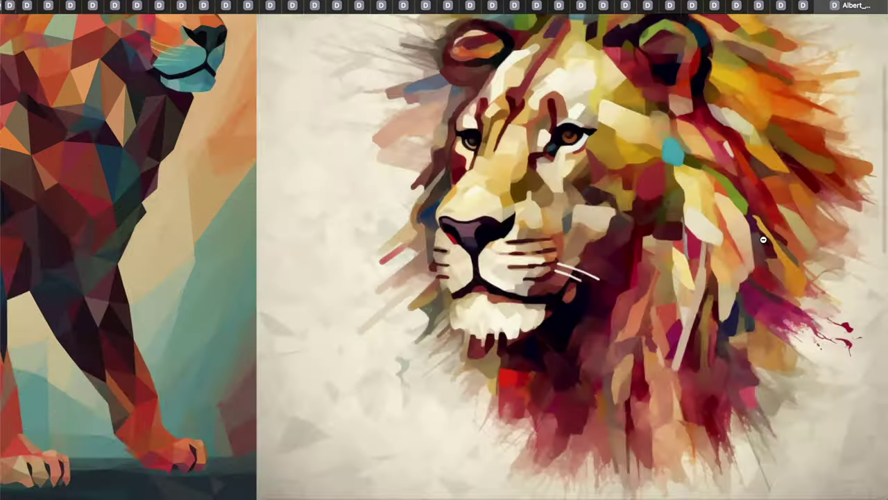
pyautogui.hscroll(-5, 763, 240)
pyautogui.scroll(-10, 764, 240)
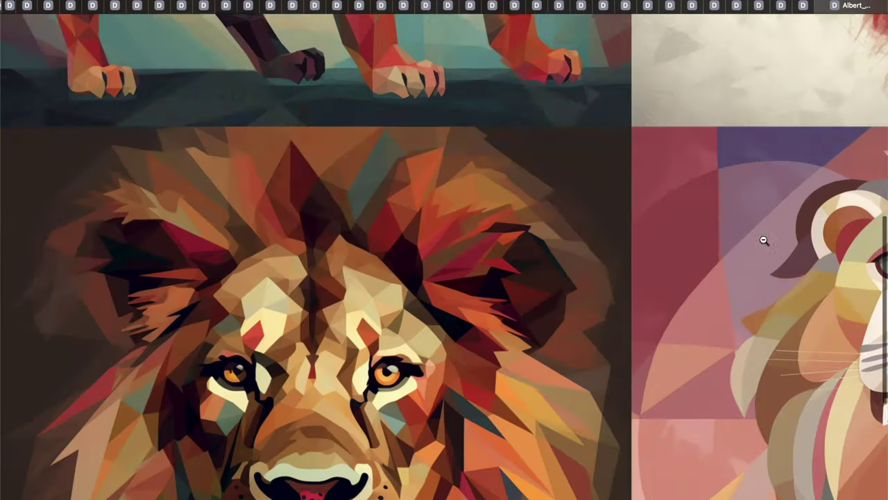
pyautogui.hscroll(5, 763, 240)
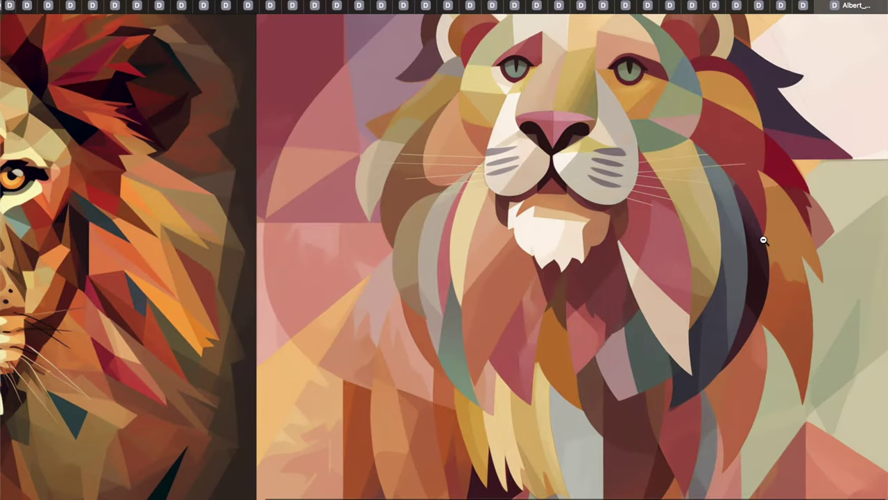
pyautogui.click(764, 240)
pyautogui.press('Escape')
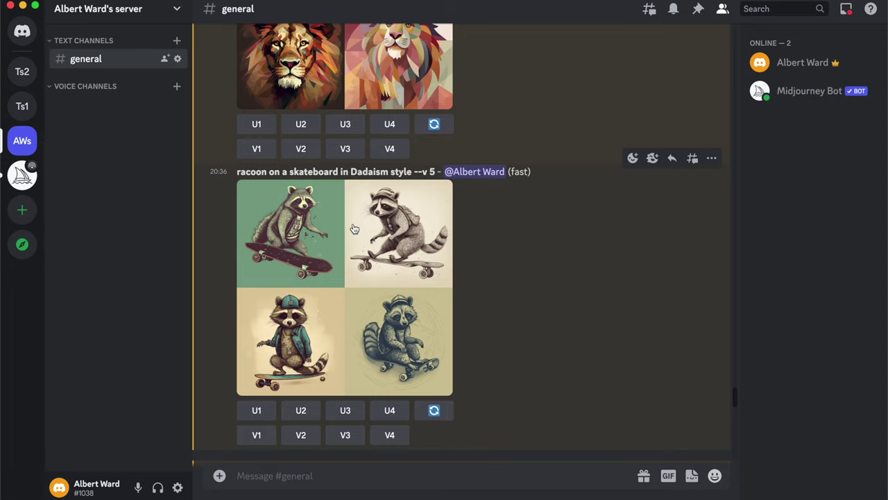
# - Open the raccoon-on-a-skateboard grid full size in the browser and pan across its tiles
pyautogui.click(317, 248)
pyautogui.click(319, 425)
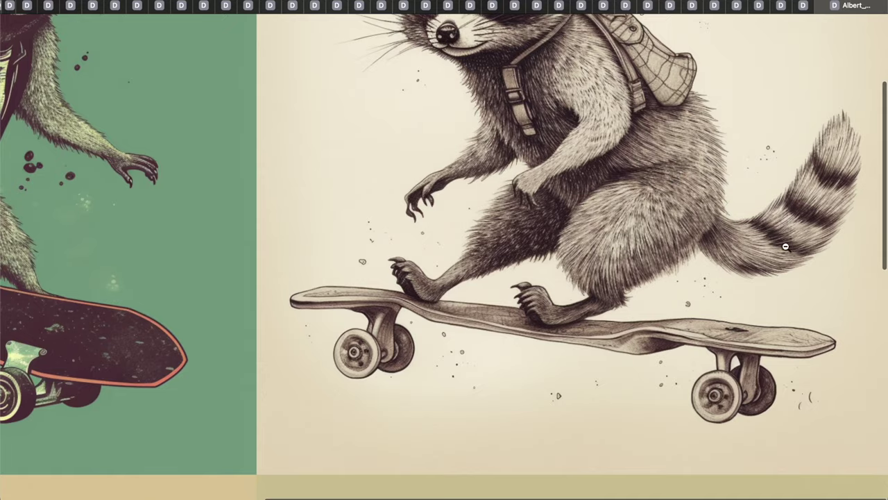
pyautogui.scroll(1, 797, 255)
pyautogui.scroll(3, 797, 255)
pyautogui.hscroll(-5, 798, 256)
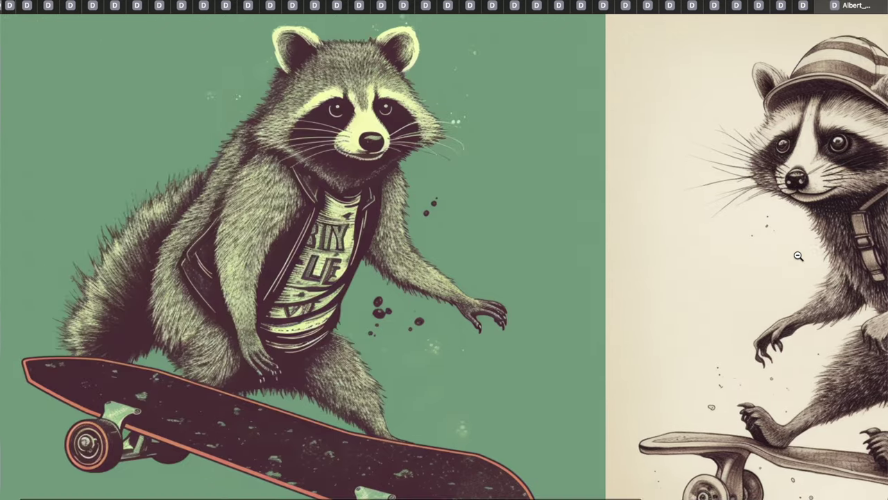
pyautogui.scroll(-4, 798, 256)
pyautogui.scroll(-5, 798, 256)
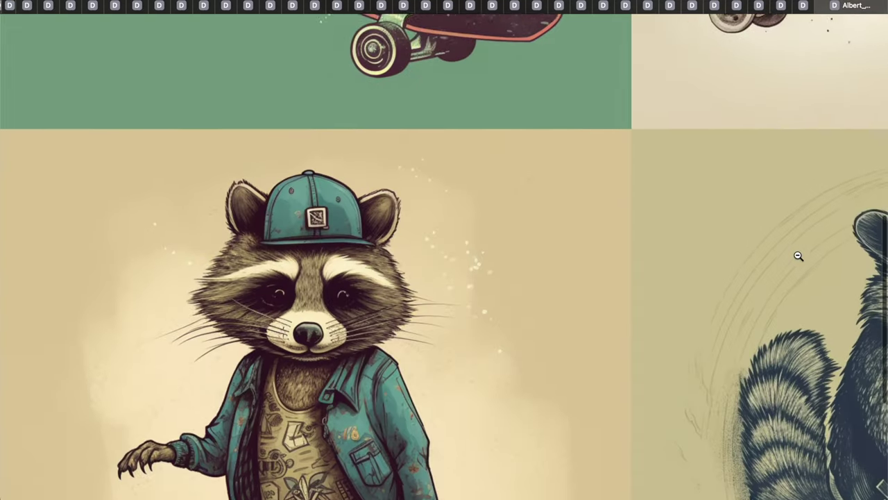
pyautogui.hscroll(1, 798, 256)
pyautogui.hscroll(5, 797, 255)
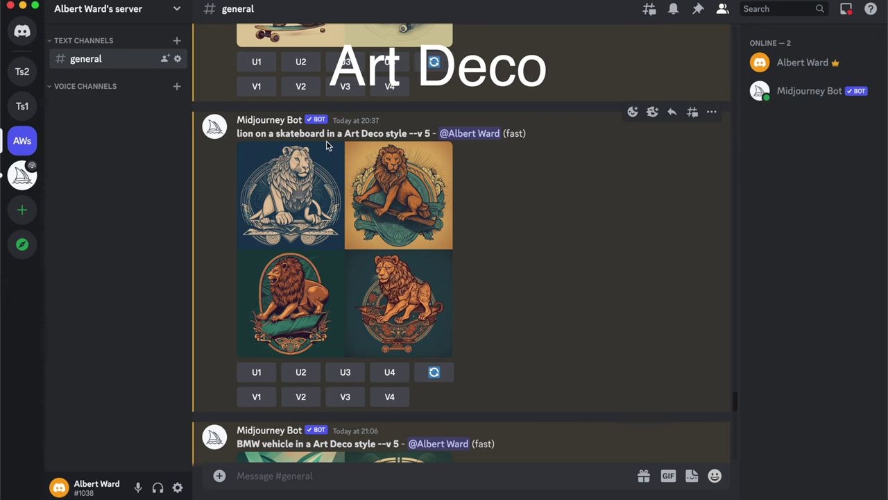
# - Open the Art Deco lion grid full-size in the browser and pan across it
pyautogui.click(328, 206)
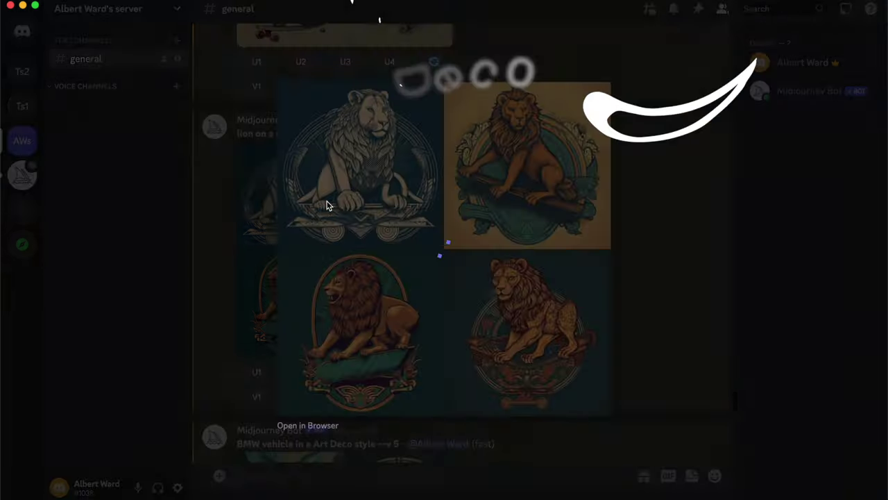
pyautogui.click(337, 422)
pyautogui.scroll(-1, 822, 297)
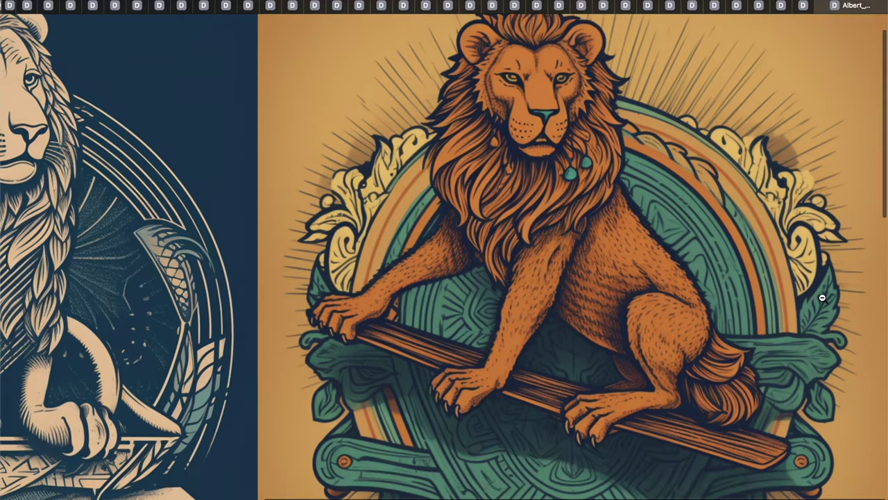
pyautogui.hscroll(-5, 763, 292)
pyautogui.scroll(-1, 662, 288)
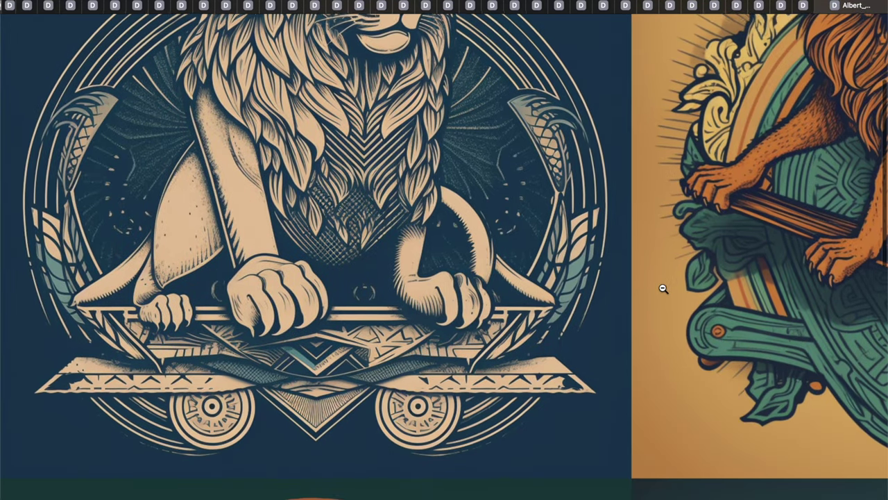
pyautogui.scroll(2, 662, 288)
pyautogui.scroll(-5, 663, 288)
pyautogui.scroll(-4, 662, 288)
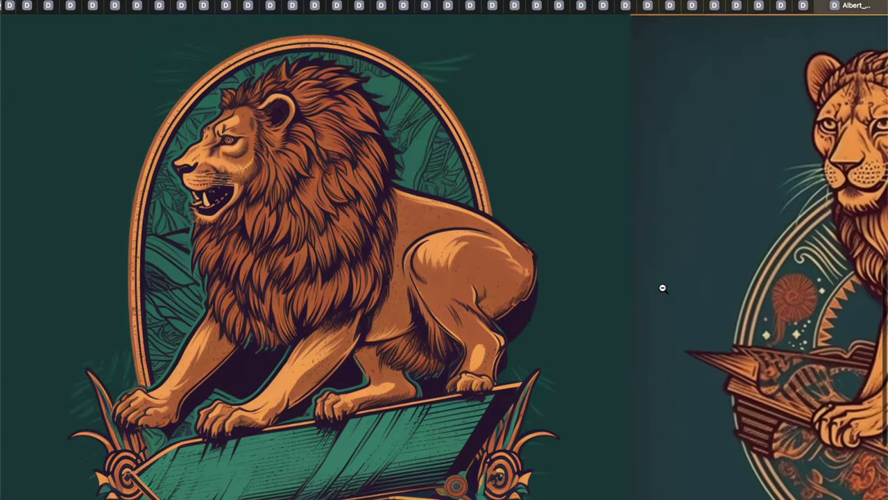
pyautogui.hscroll(5, 663, 288)
pyautogui.scroll(1, 662, 288)
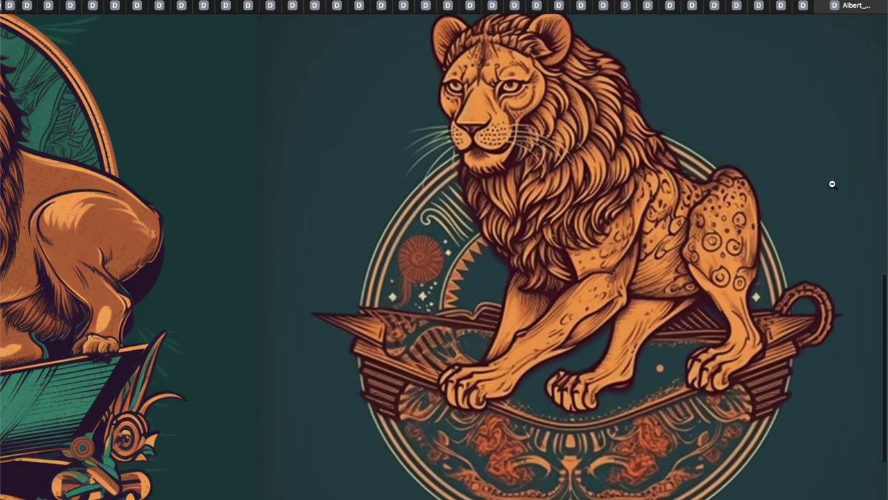
# - Back in Discord, open the BMW vehicle grid full-size in the browser and pan around it
pyautogui.press('super+Tab')
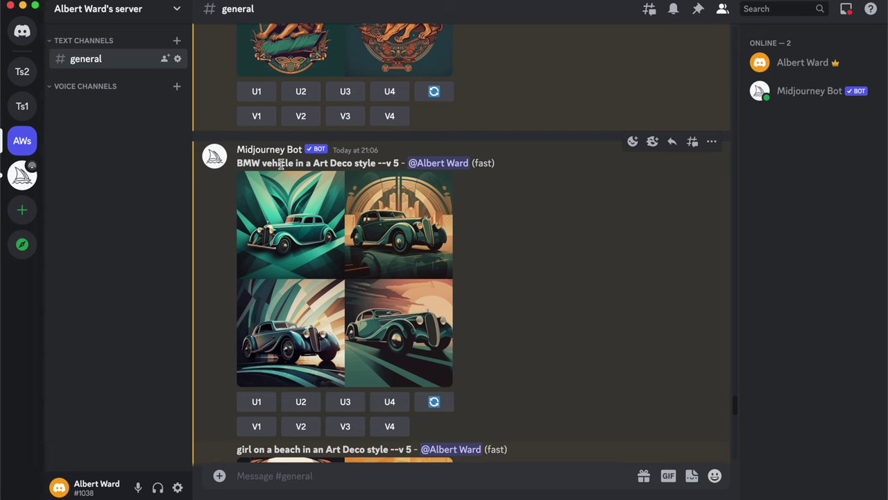
pyautogui.click(333, 291)
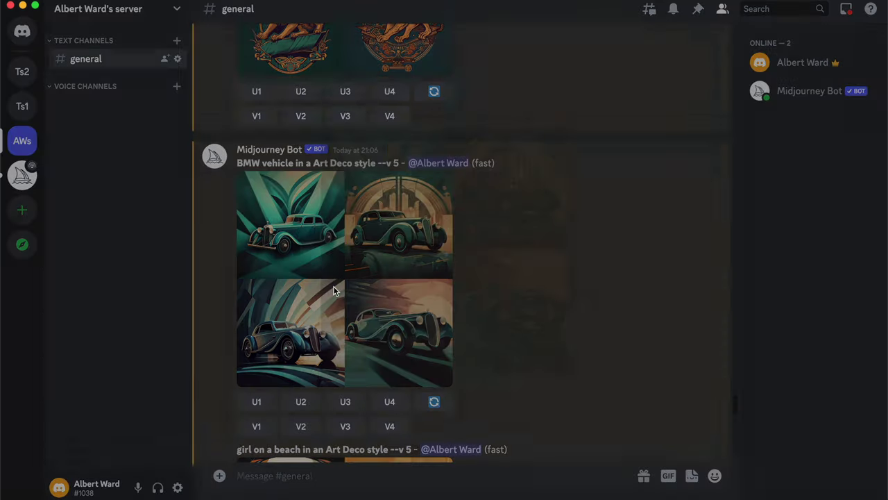
pyautogui.click(325, 424)
pyautogui.hscroll(-4, 427, 185)
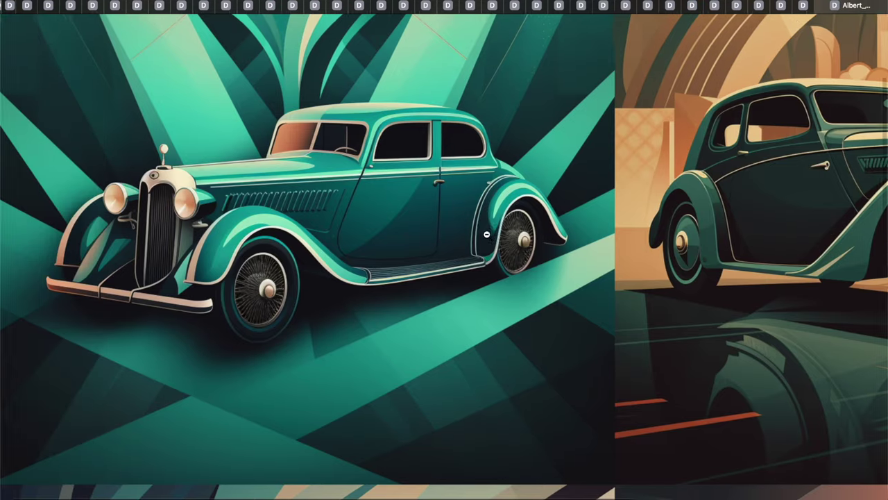
pyautogui.scroll(1, 498, 252)
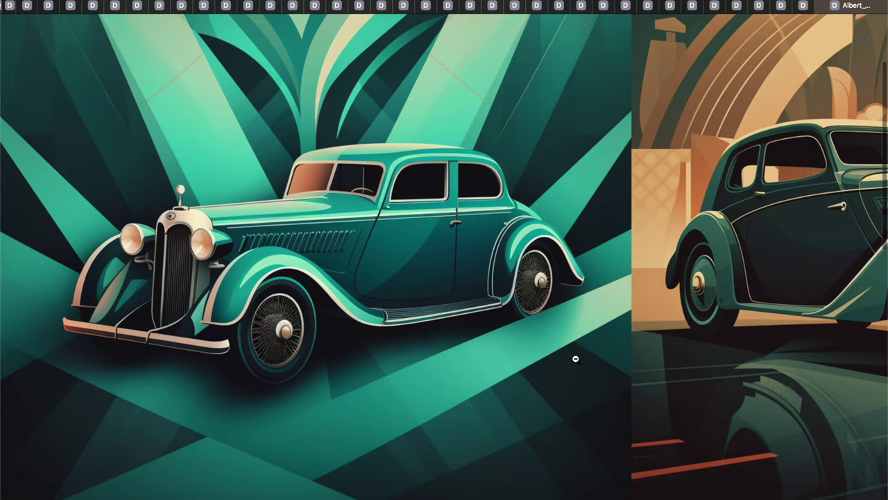
pyautogui.hscroll(10, 575, 359)
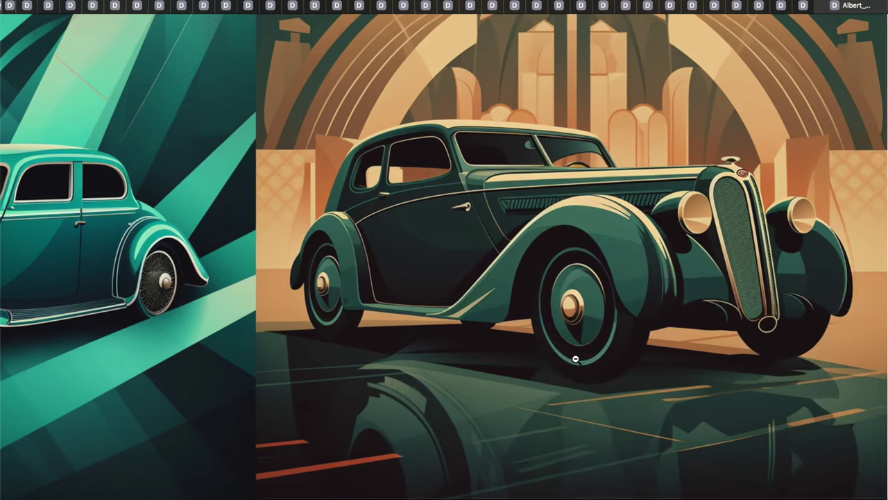
pyautogui.scroll(-4, 766, 327)
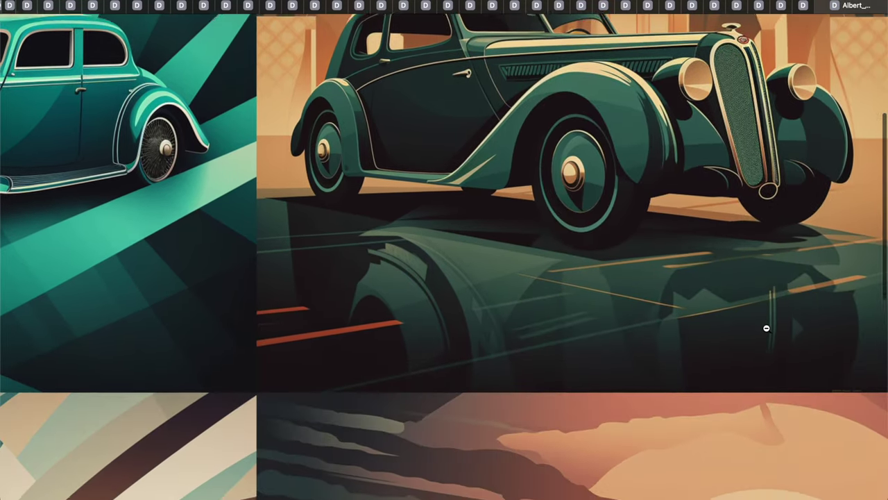
pyautogui.scroll(-12, 766, 328)
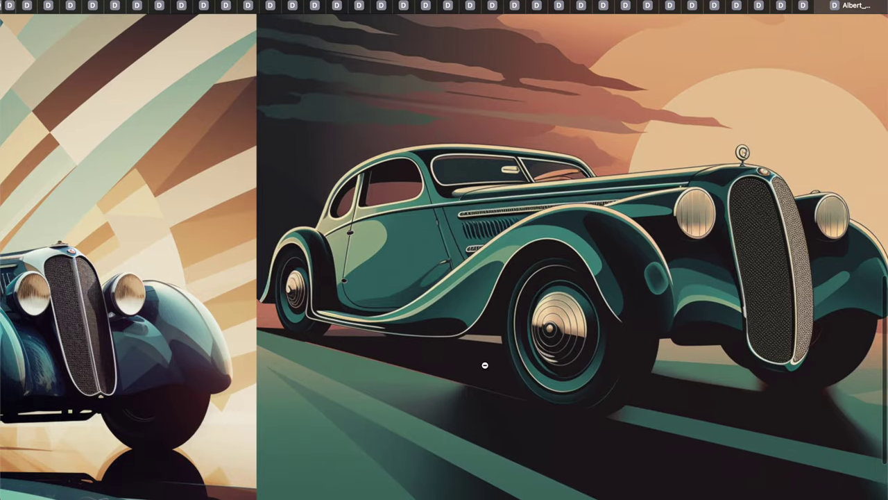
pyautogui.hscroll(-10, 343, 368)
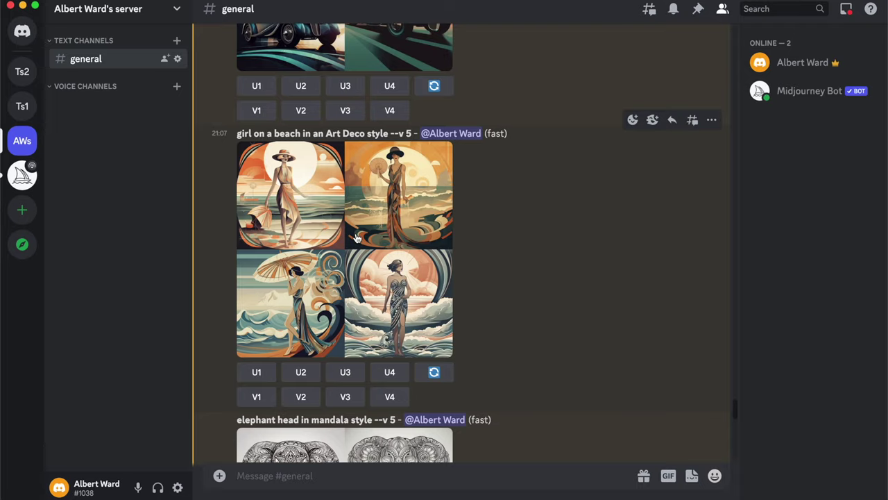
# - Open the girl-on-a-beach grid full-size, pan around it, and return to Discord
pyautogui.click(355, 238)
pyautogui.click(312, 422)
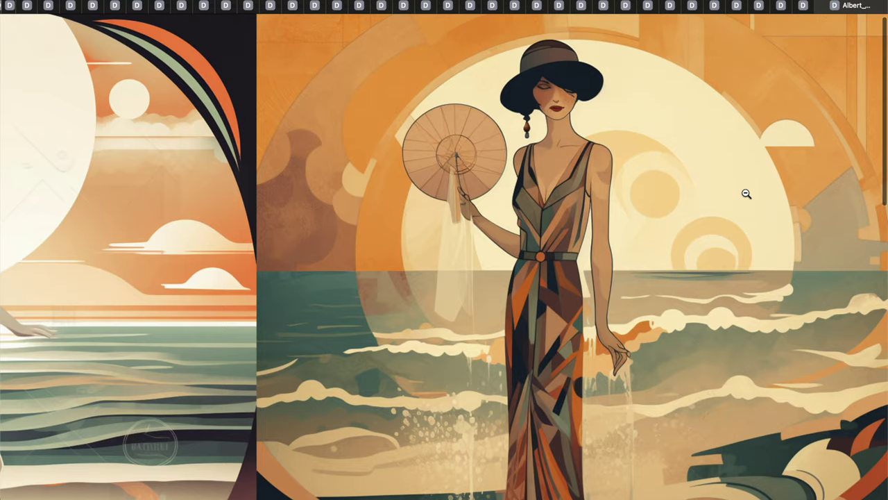
pyautogui.hscroll(-10, 760, 366)
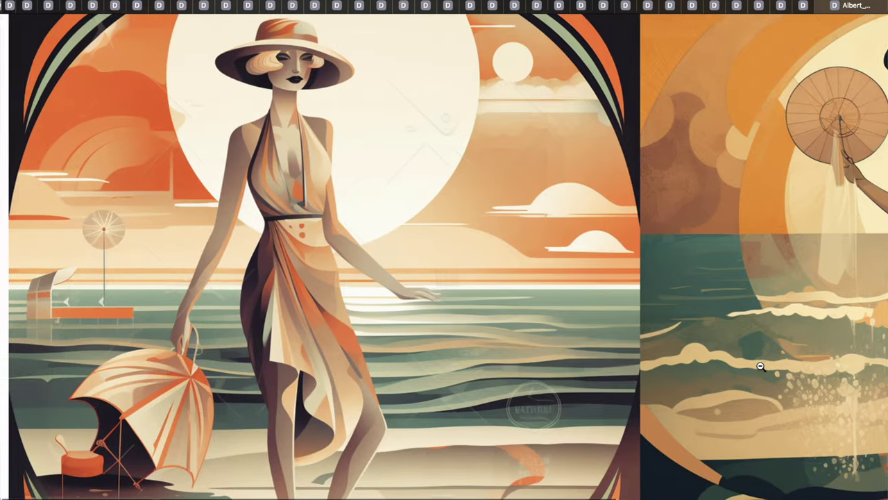
pyautogui.scroll(-15, 760, 367)
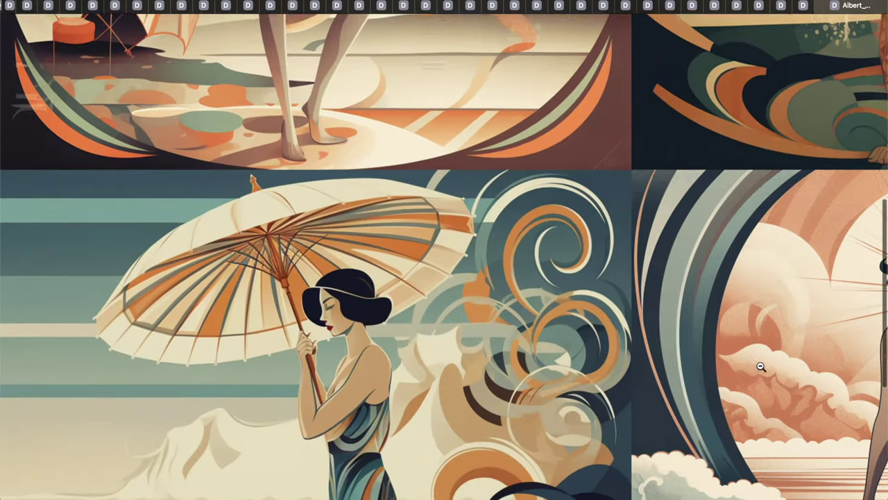
pyautogui.hscroll(10, 760, 367)
pyautogui.scroll(3, 759, 366)
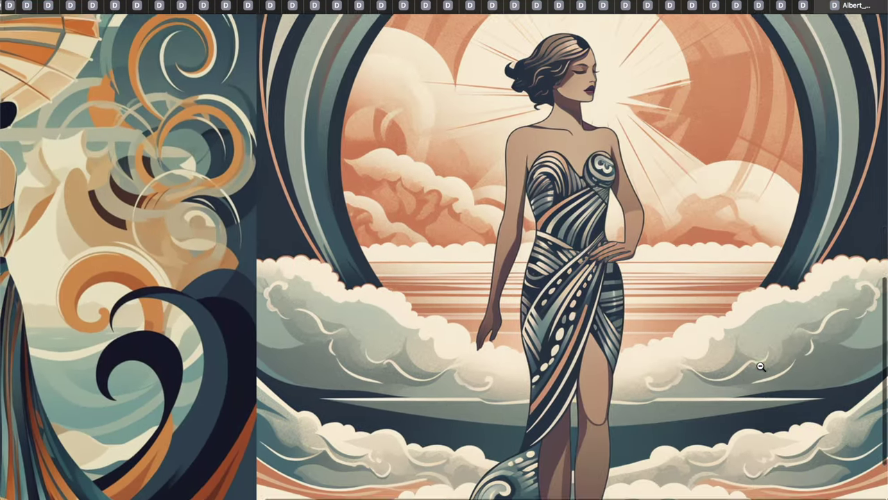
pyautogui.press('super+Tab')
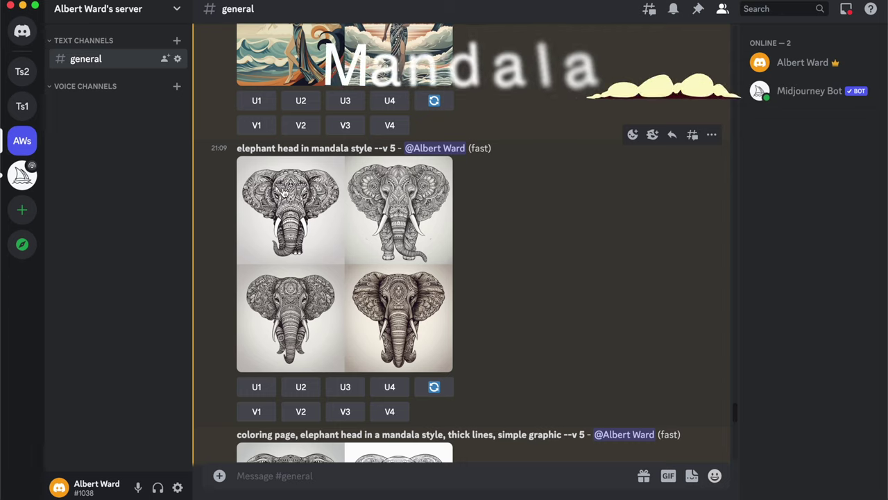
# - Open the mandala elephant head grid full-size in the browser, pan it, then zoom out to all four
pyautogui.click(311, 215)
pyautogui.click(308, 424)
pyautogui.scroll(3, 737, 199)
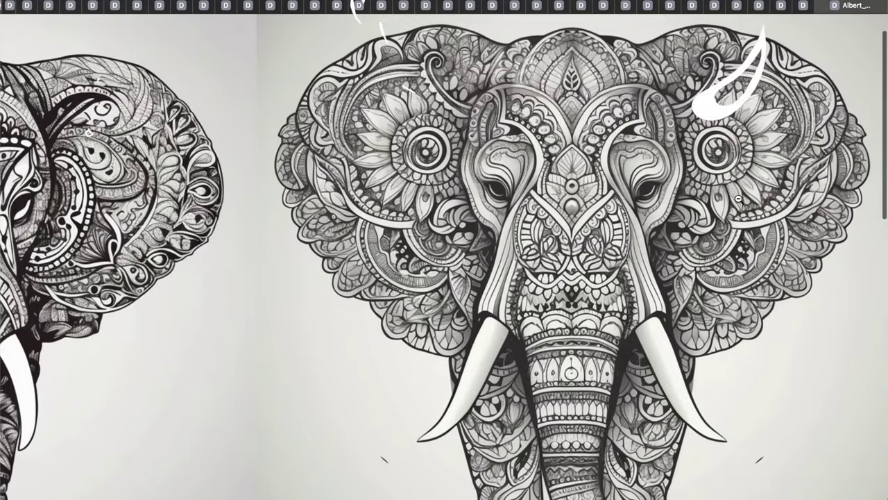
pyautogui.scroll(-2, 738, 199)
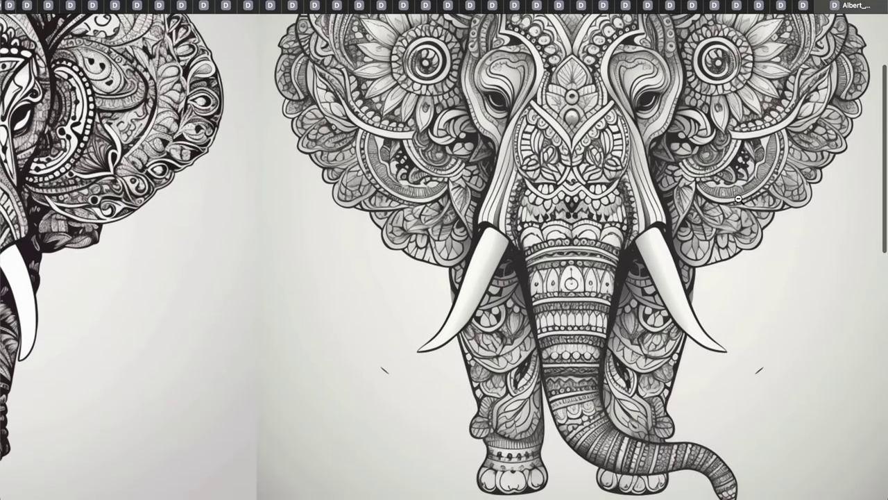
pyautogui.hscroll(-5, 737, 199)
pyautogui.hscroll(-2, 738, 199)
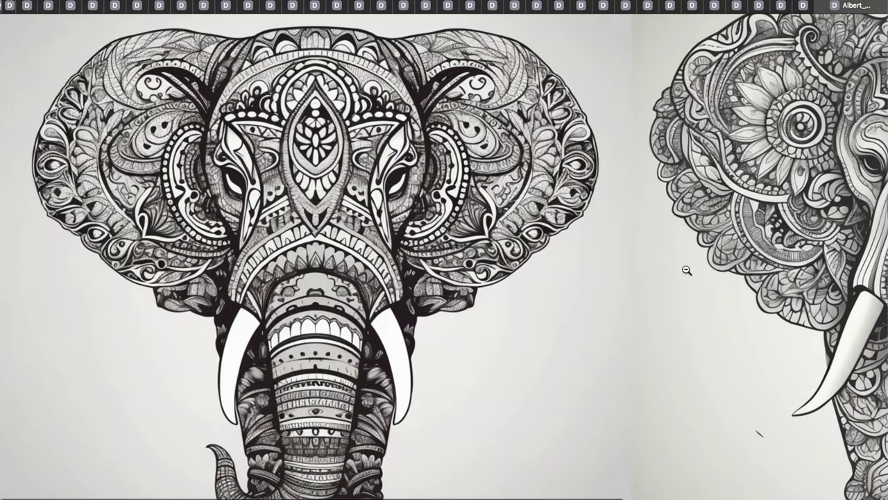
pyautogui.scroll(-5, 684, 270)
pyautogui.scroll(-4, 684, 274)
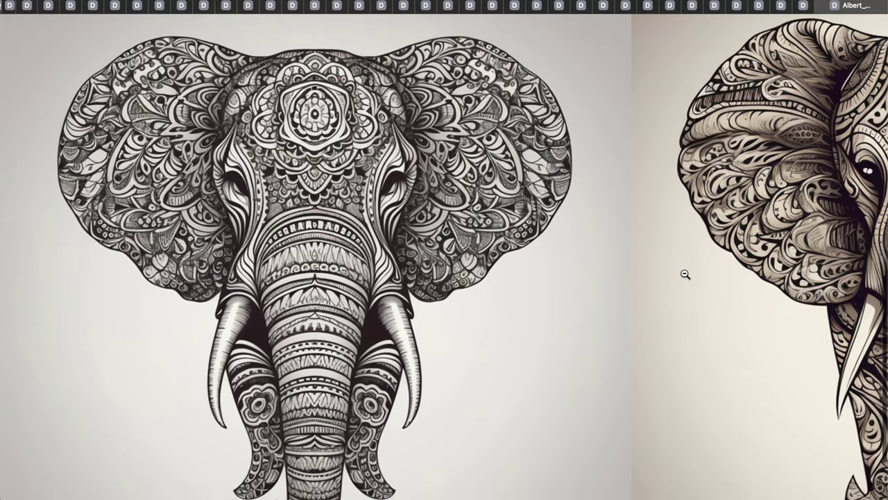
pyautogui.scroll(2, 684, 274)
pyautogui.scroll(-3, 684, 273)
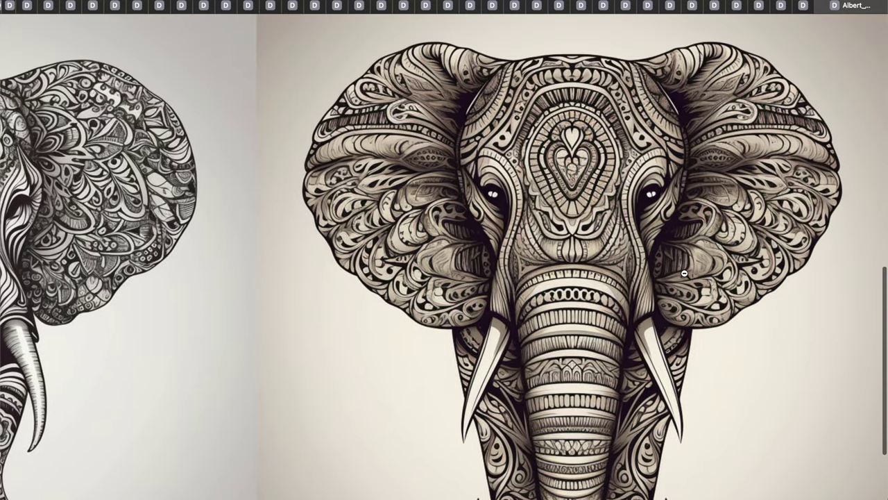
pyautogui.click(596, 211)
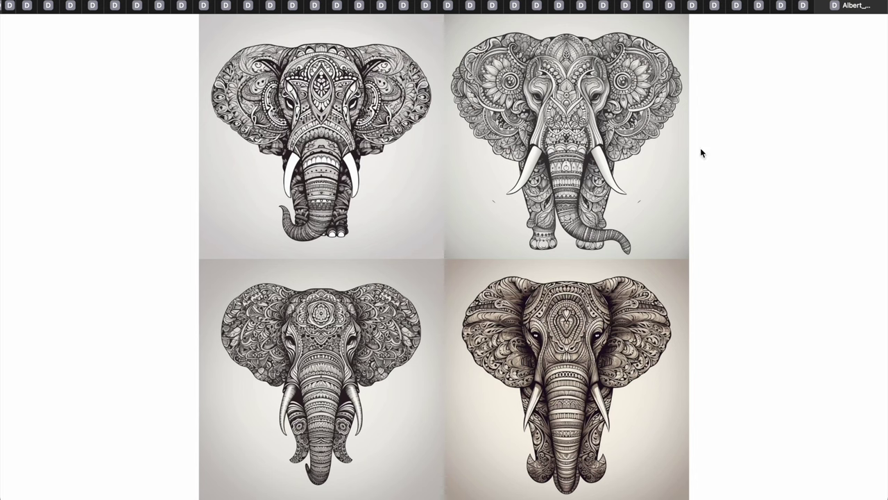
# - Back in Discord, close the preview and zoom in on the top-right coloring-page elephant
pyautogui.press('super+w')
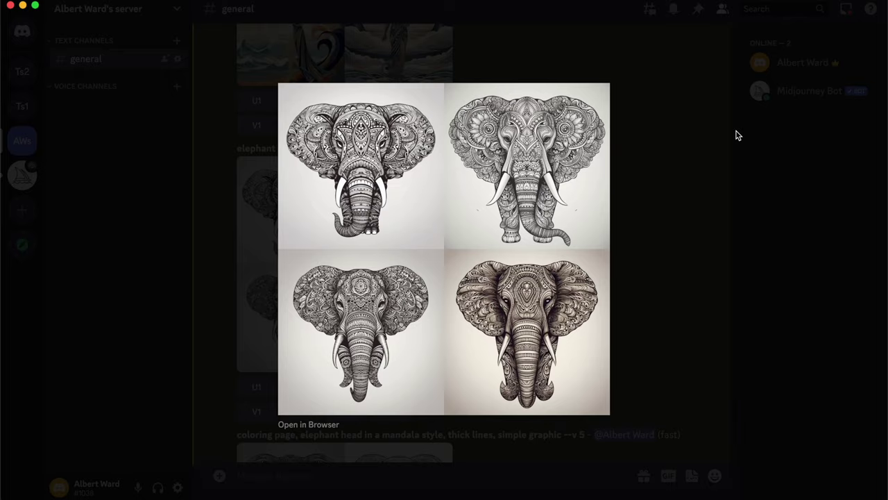
pyautogui.click(709, 275)
pyautogui.scroll(-3, 527, 281)
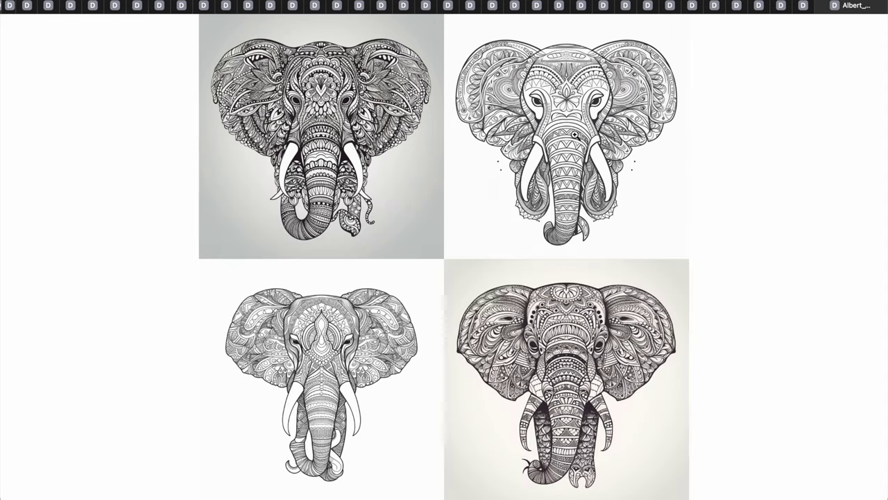
pyautogui.click(611, 134)
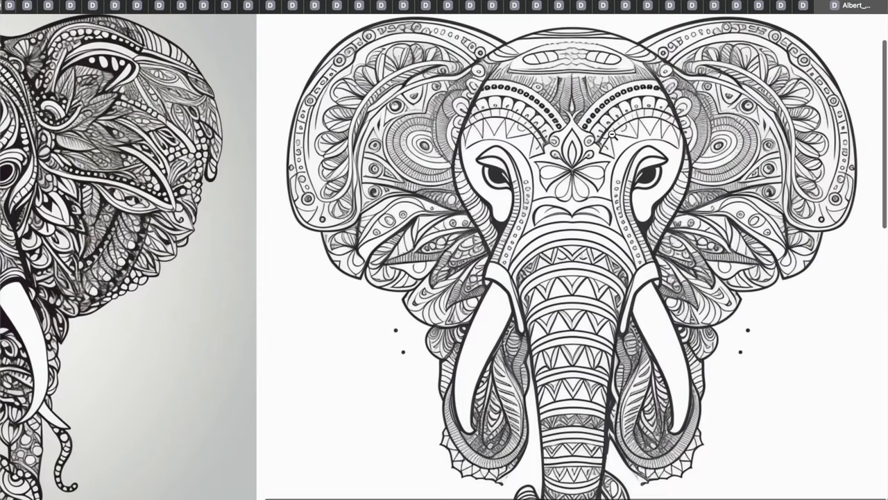
pyautogui.scroll(-2, 610, 133)
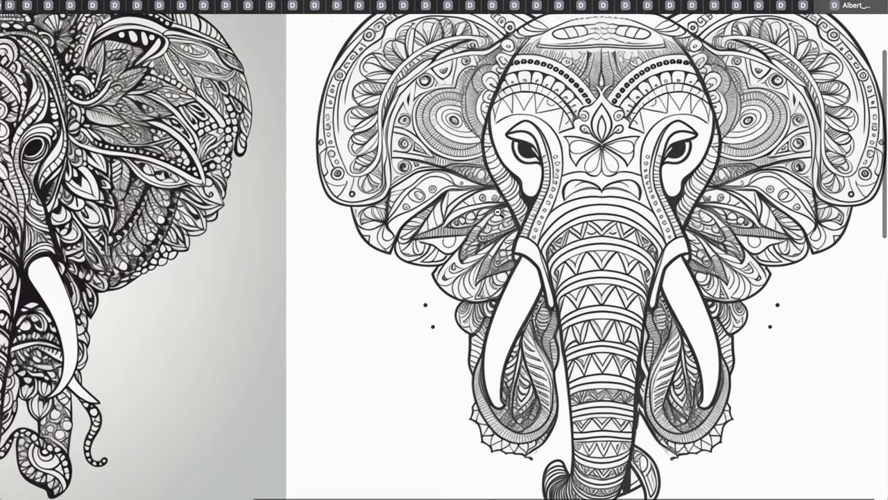
pyautogui.scroll(-15, 497, 211)
pyautogui.scroll(2, 497, 211)
pyautogui.scroll(-9, 497, 211)
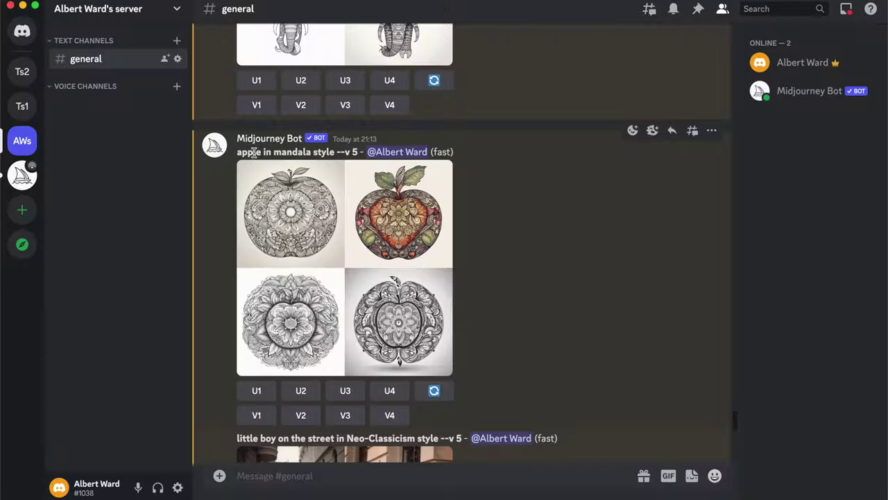
# - Enlarge the apple mandala grid and pan over each of its images
pyautogui.click(302, 249)
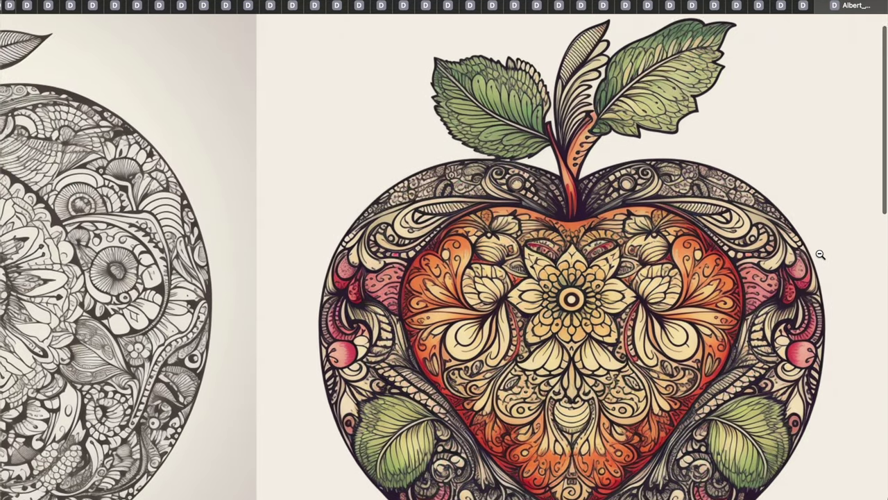
pyautogui.scroll(-3, 820, 254)
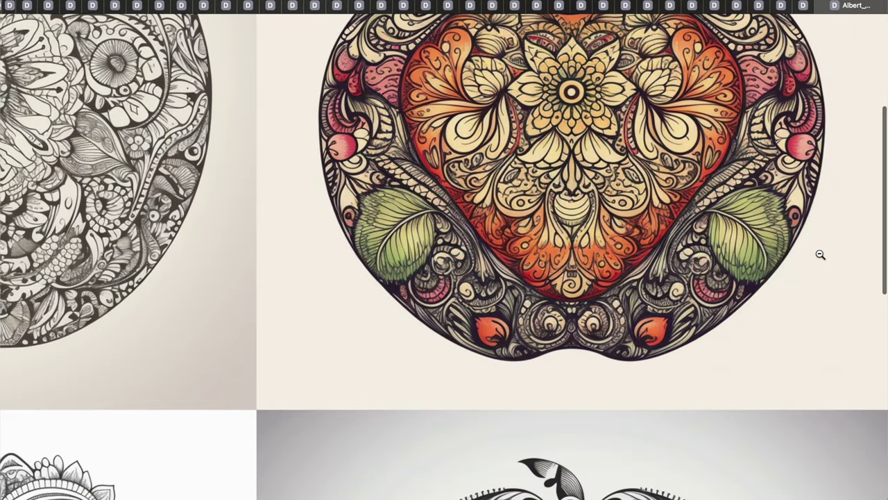
pyautogui.scroll(2, 820, 254)
pyautogui.hscroll(-5, 820, 255)
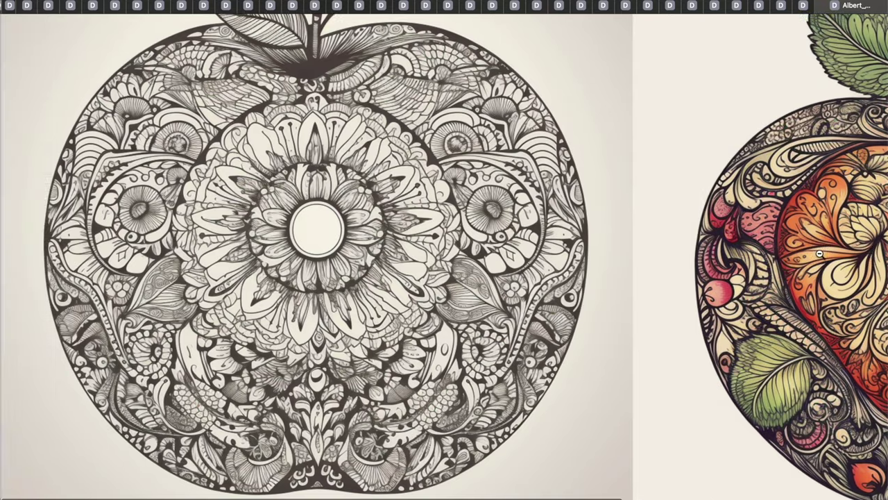
pyautogui.scroll(-5, 820, 255)
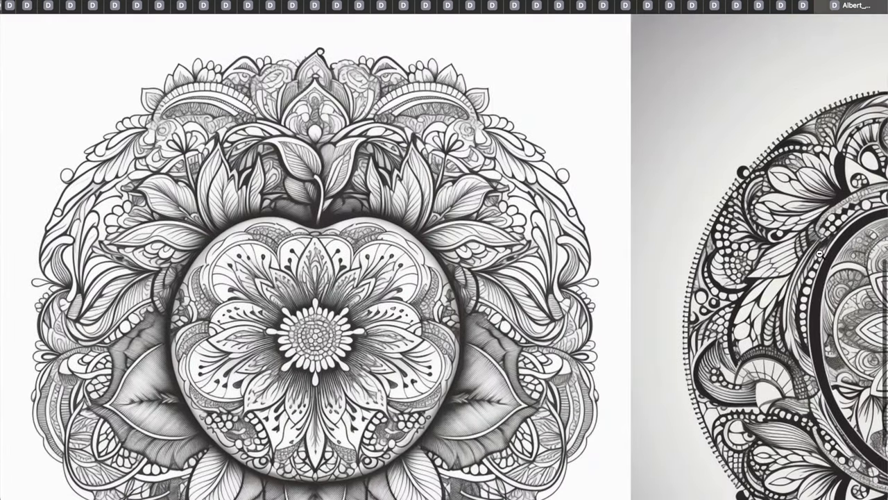
pyautogui.scroll(-3, 820, 255)
pyautogui.hscroll(4, 820, 255)
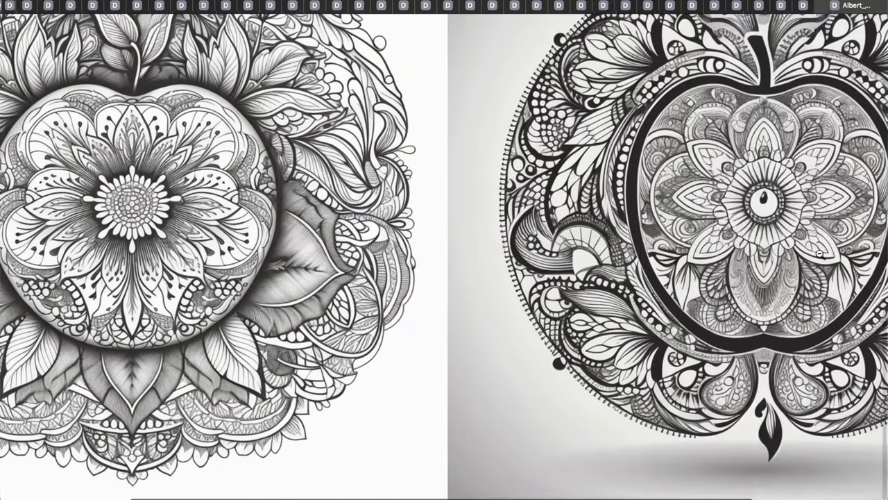
pyautogui.hscroll(3, 820, 254)
pyautogui.scroll(2, 820, 254)
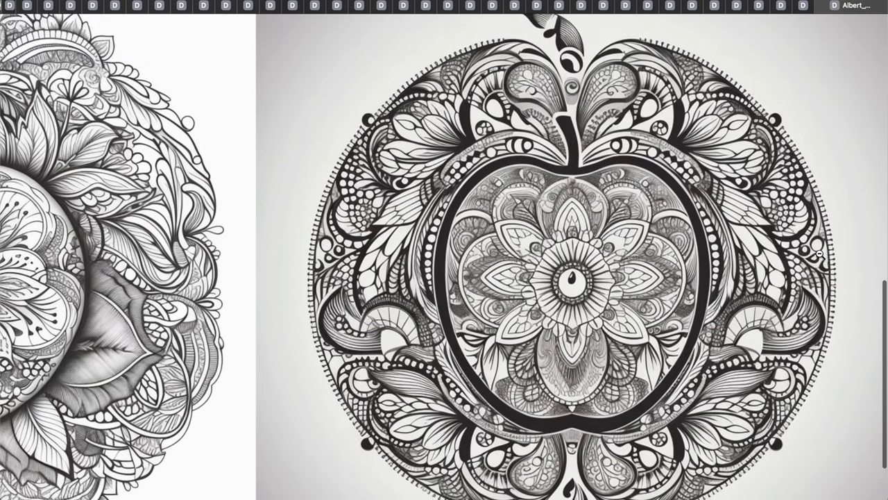
pyautogui.scroll(-1, 820, 255)
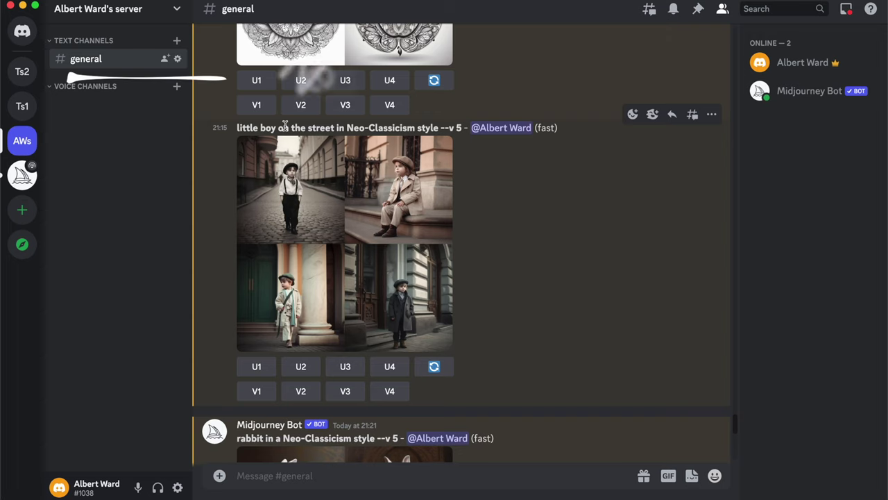
# - Enlarge the Neo-Classicism little boy grid, fit it in view, then close it back in Discord
pyautogui.click(354, 214)
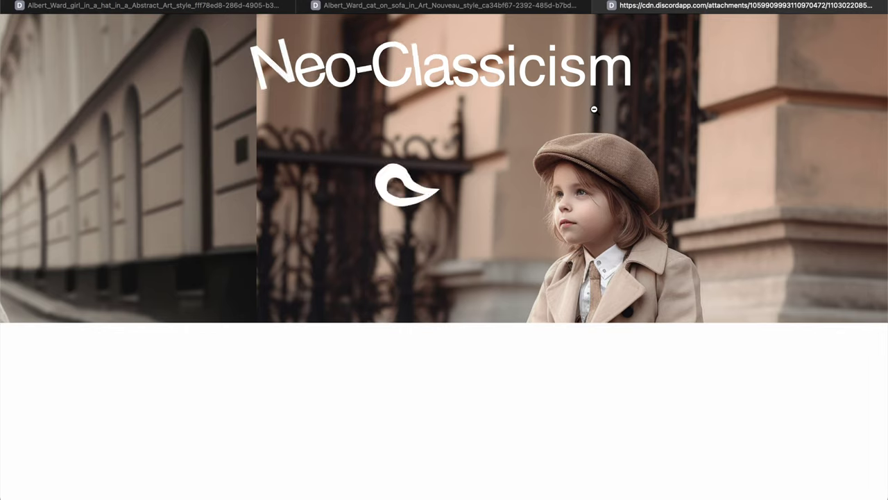
pyautogui.scroll(-5, 603, 238)
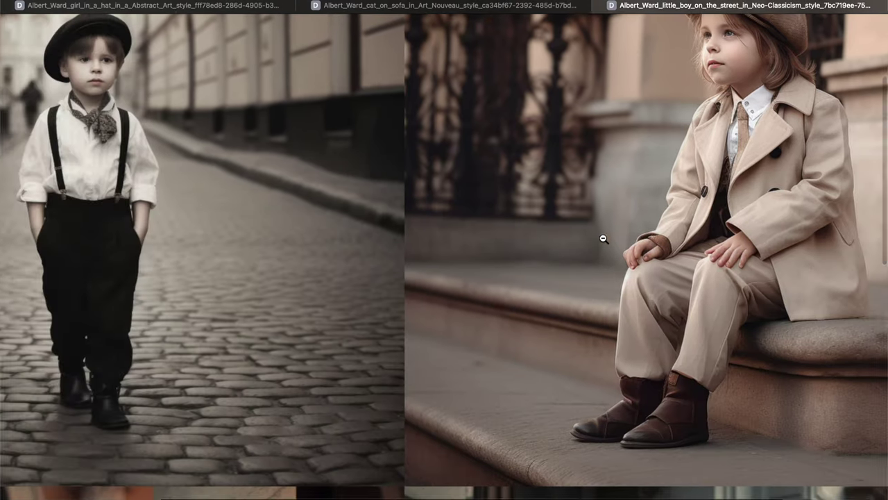
pyautogui.scroll(-10, 602, 238)
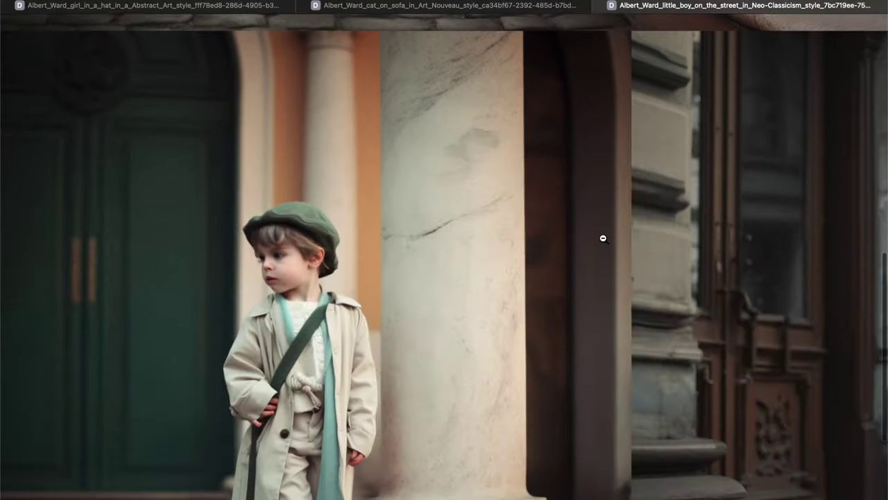
pyautogui.scroll(-5, 603, 238)
pyautogui.hscroll(10, 602, 238)
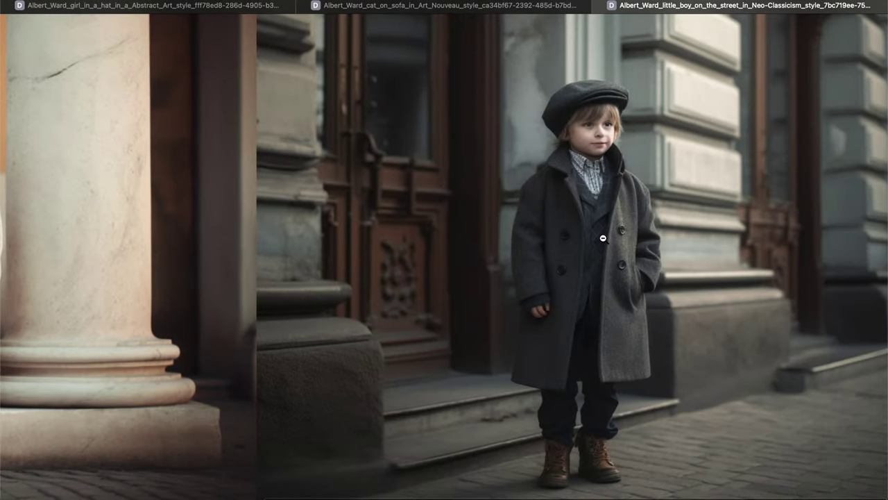
pyautogui.click(603, 238)
pyautogui.press('super+Tab')
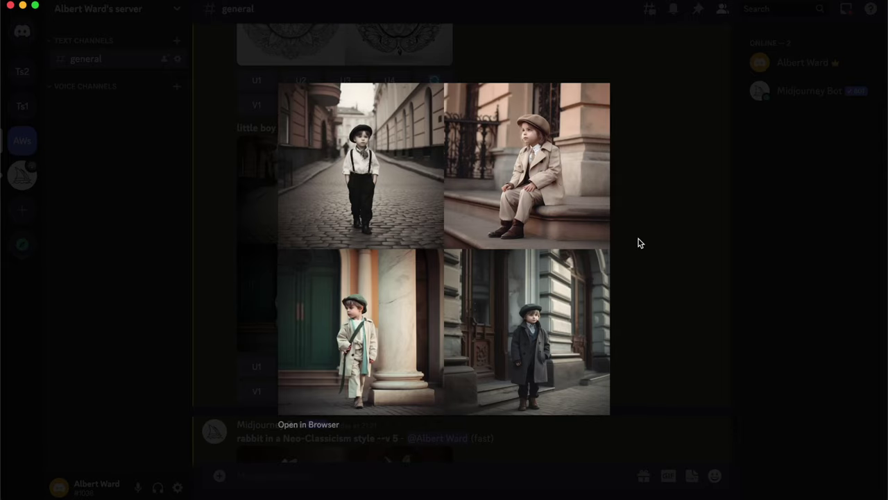
pyautogui.click(638, 239)
pyautogui.scroll(-2, 494, 264)
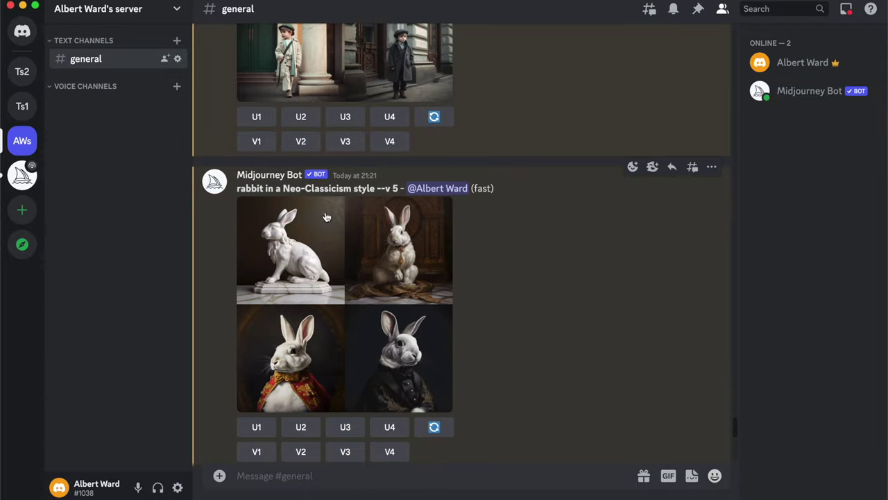
pyautogui.scroll(5, 498, 197)
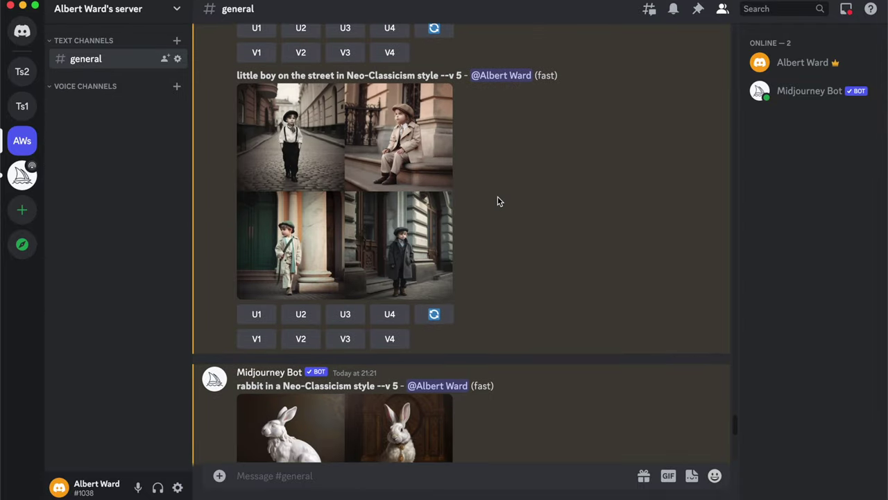
pyautogui.scroll(-5, 497, 200)
# - View the Neo-Classicism rabbit grid full-size at full resolution, then enlarge the Symbolism car-on-a-street grid
pyautogui.click(314, 269)
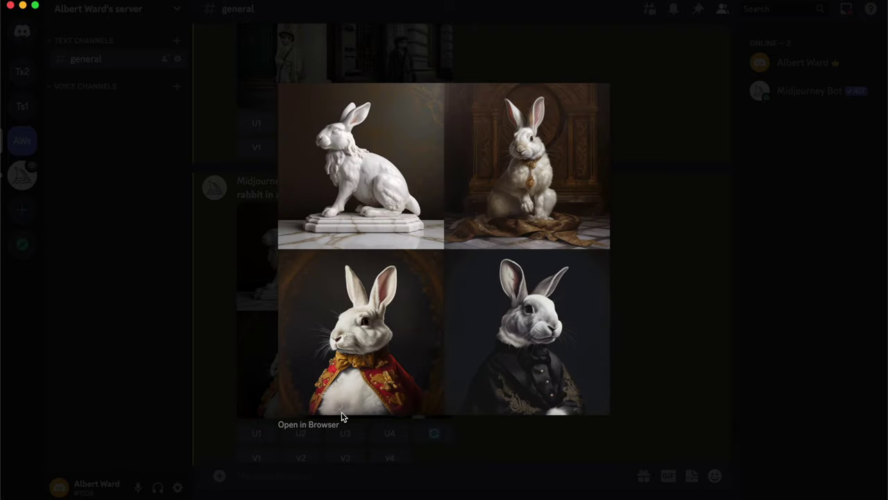
pyautogui.click(326, 424)
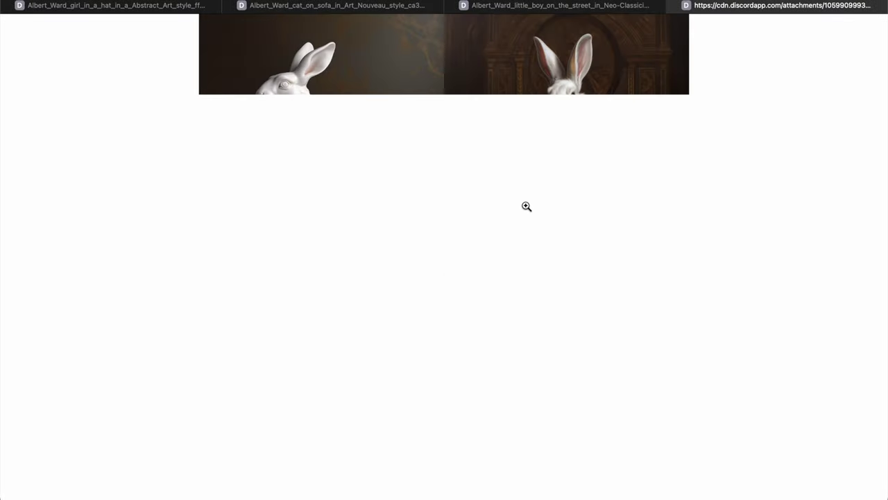
pyautogui.click(591, 207)
pyautogui.scroll(1, 660, 265)
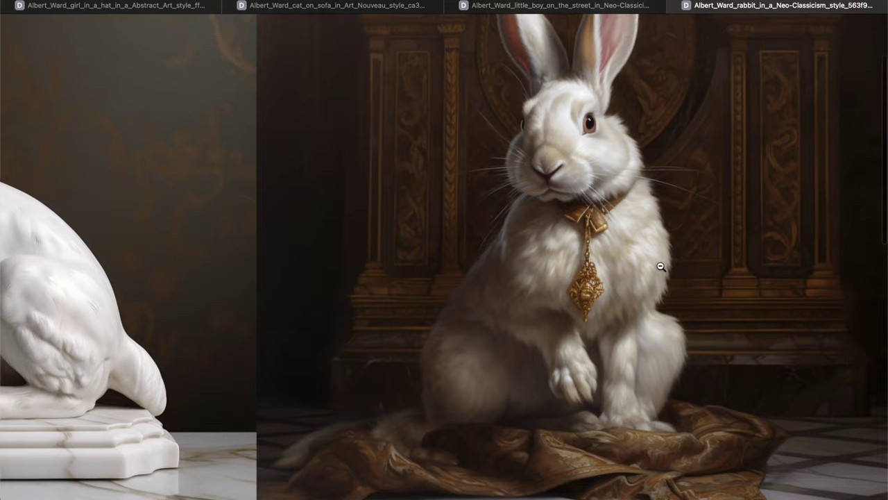
pyautogui.hscroll(-5, 660, 265)
pyautogui.scroll(-10, 660, 265)
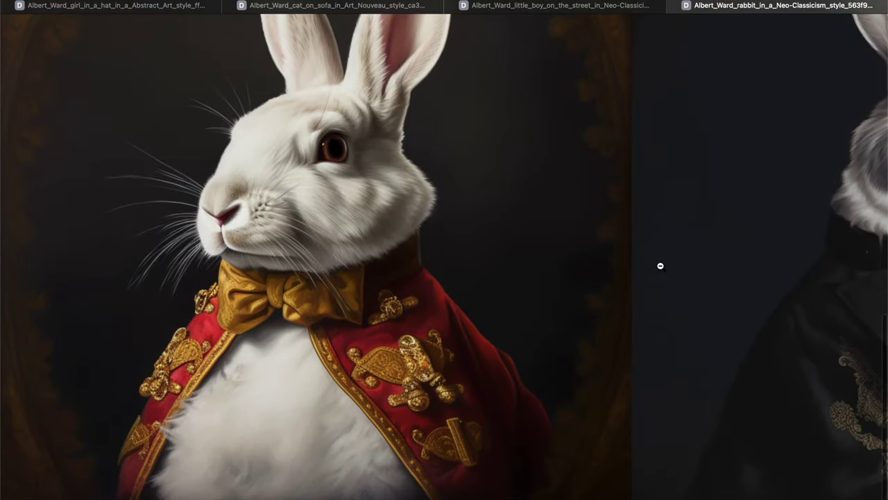
pyautogui.hscroll(5, 660, 265)
pyautogui.scroll(1, 660, 265)
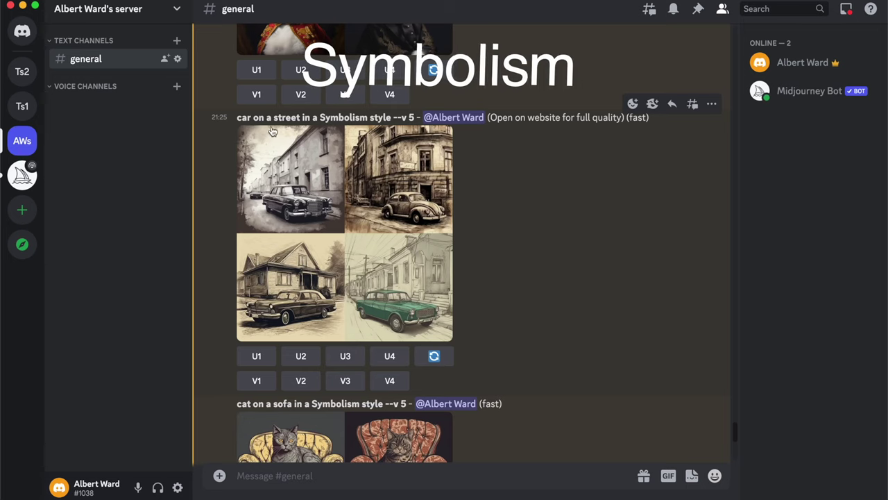
pyautogui.click(330, 188)
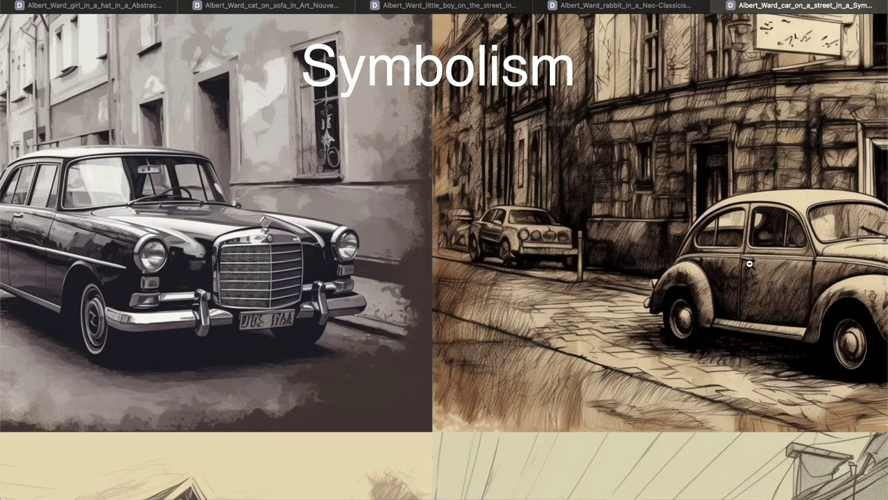
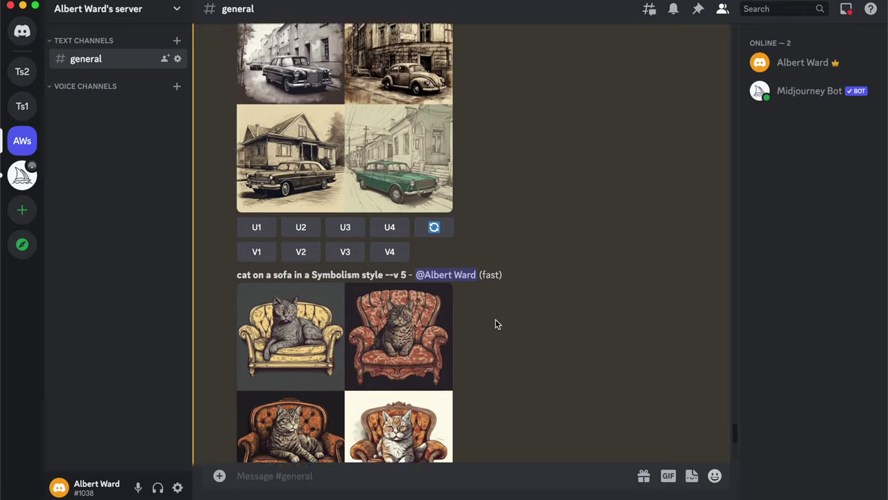
# - Scroll down to the 'cat on a sofa in a Symbolism style' grid and enlarge it
pyautogui.scroll(-1, 439, 414)
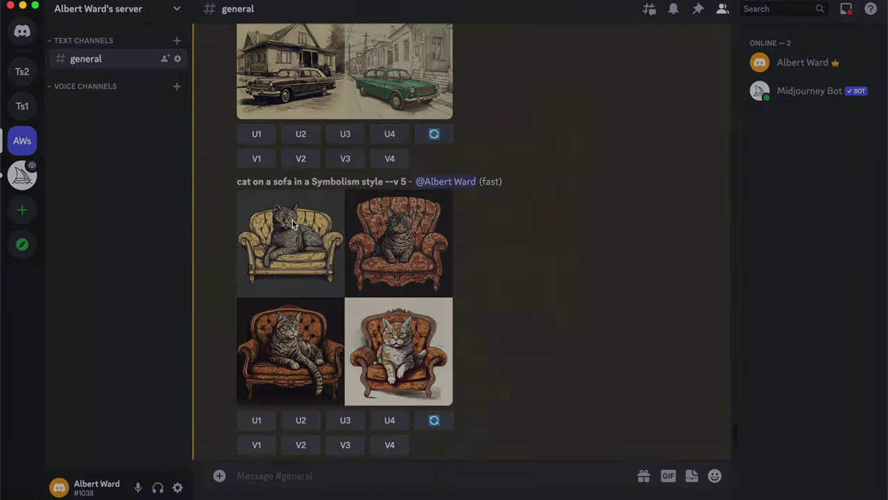
pyautogui.click(334, 315)
# - Open the cat-on-a-sofa grid full-size and pan across all four Symbolism pictures
pyautogui.click(321, 420)
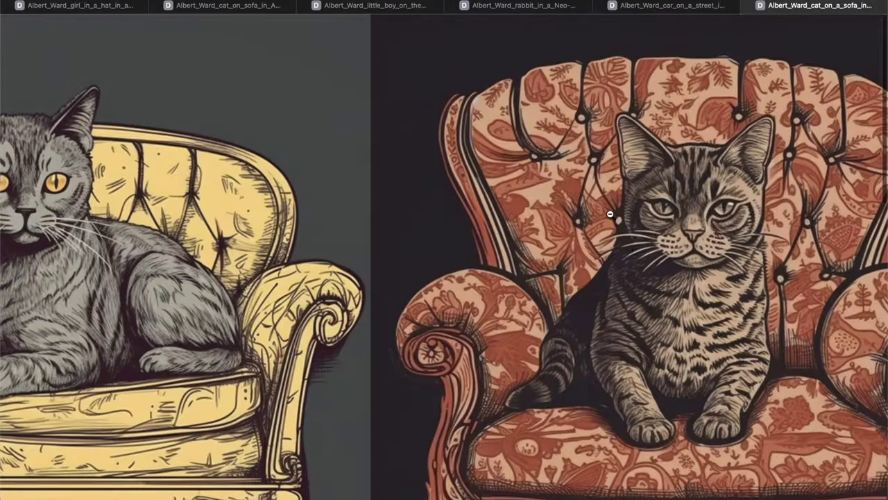
pyautogui.hscroll(-5, 426, 319)
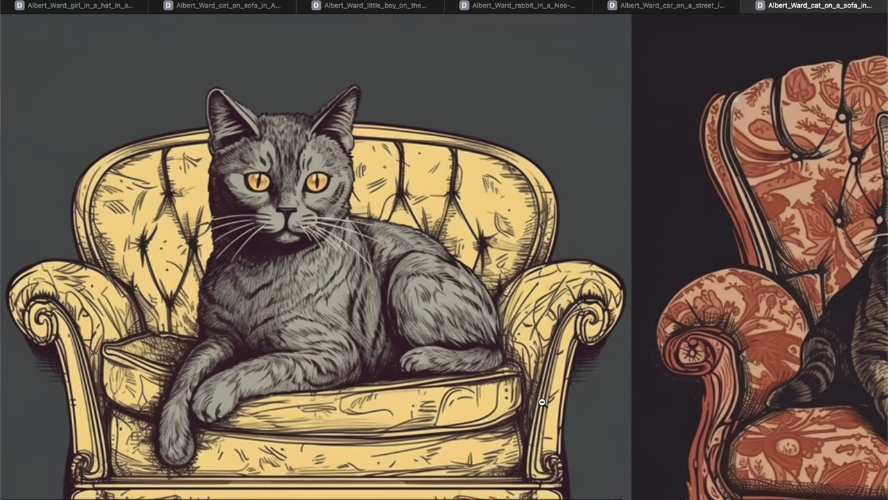
pyautogui.scroll(-10, 542, 401)
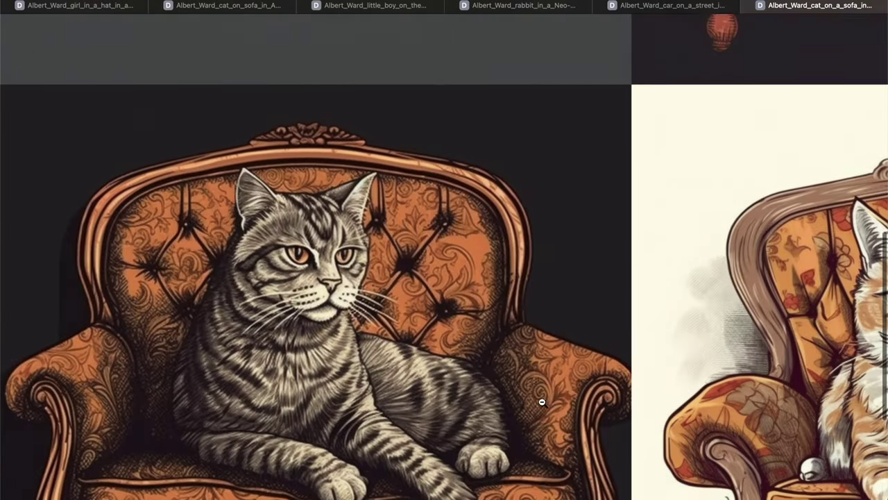
pyautogui.scroll(-3, 542, 402)
pyautogui.hscroll(7, 541, 401)
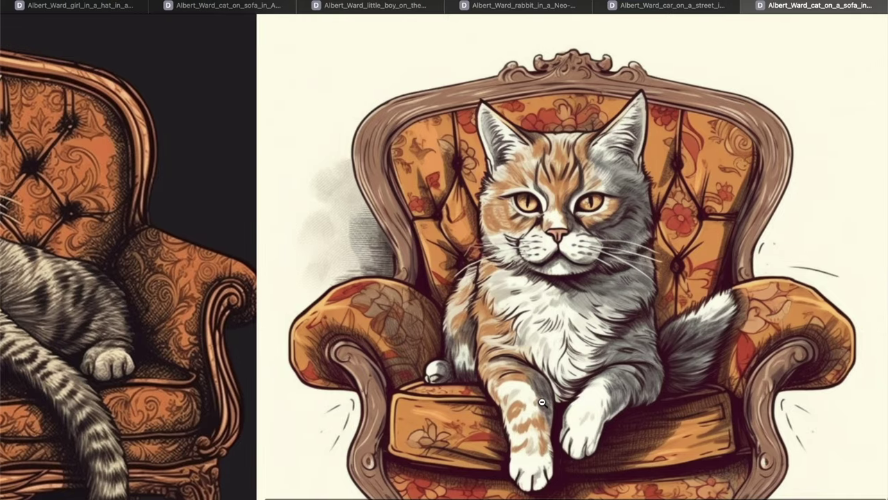
pyautogui.hscroll(-7, 541, 402)
pyautogui.scroll(-3, 542, 402)
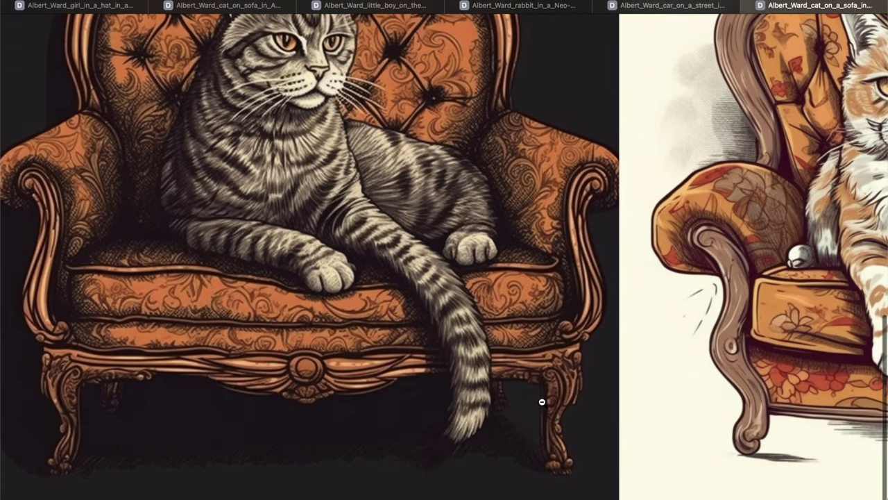
pyautogui.scroll(2, 541, 402)
pyautogui.scroll(-2, 541, 401)
pyautogui.scroll(2, 542, 402)
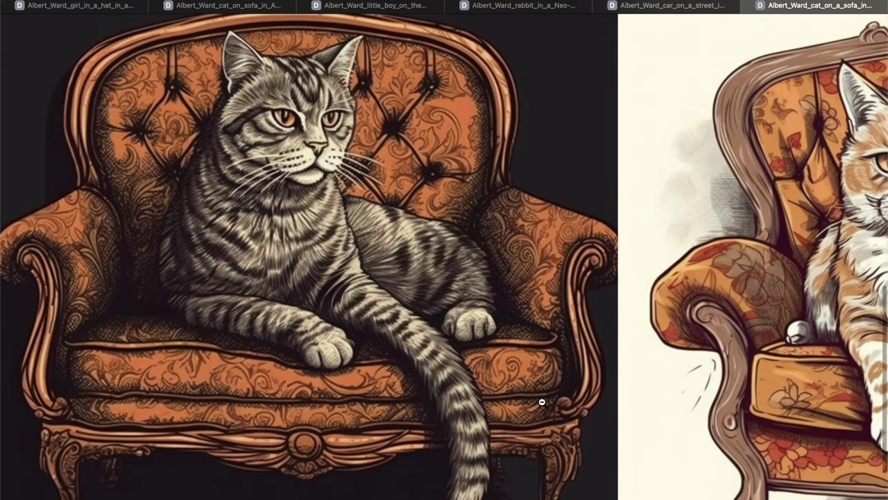
pyautogui.scroll(-2, 417, 379)
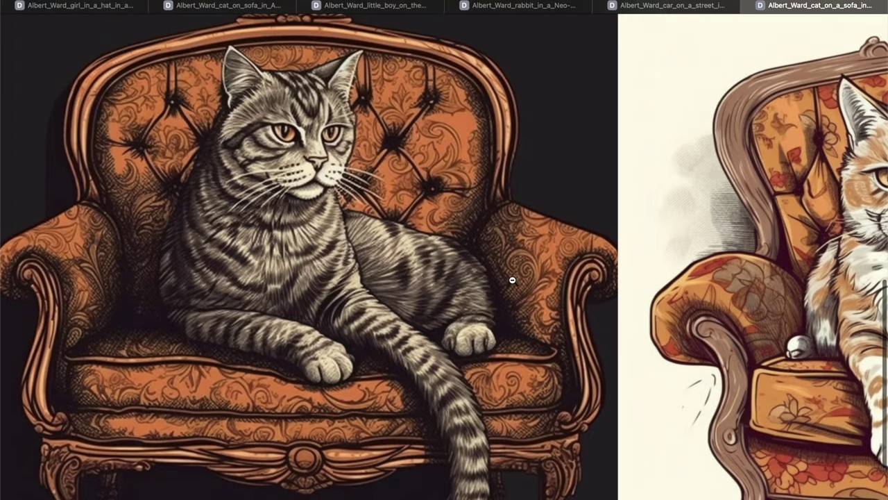
pyautogui.scroll(2, 512, 280)
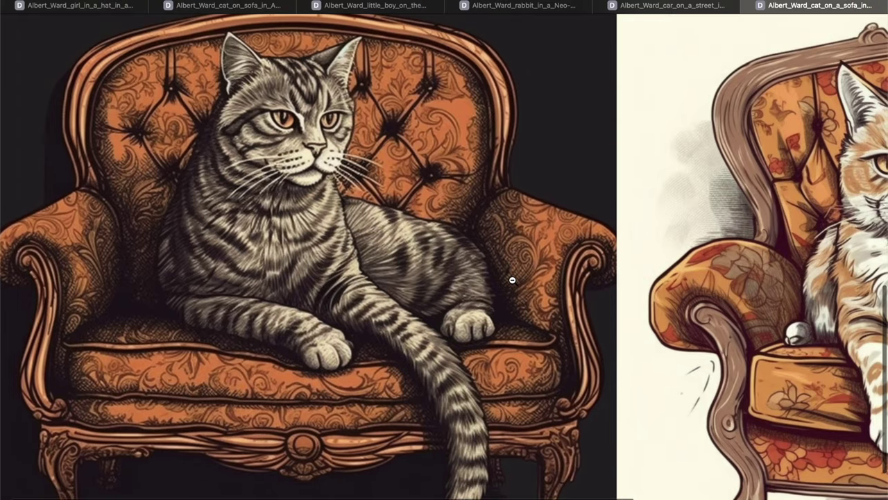
pyautogui.scroll(-3, 512, 279)
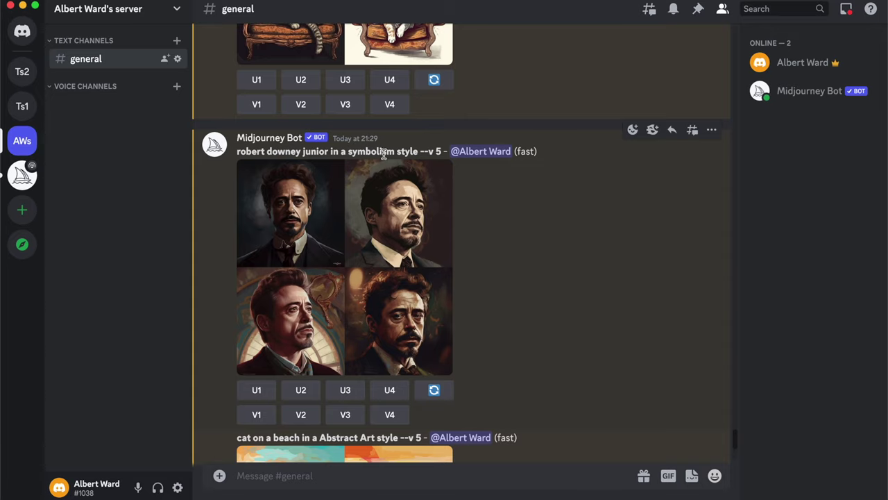
# - Open the 'robert downey junior in a symbolism style' grid full-size and pan across its portraits
pyautogui.click(386, 250)
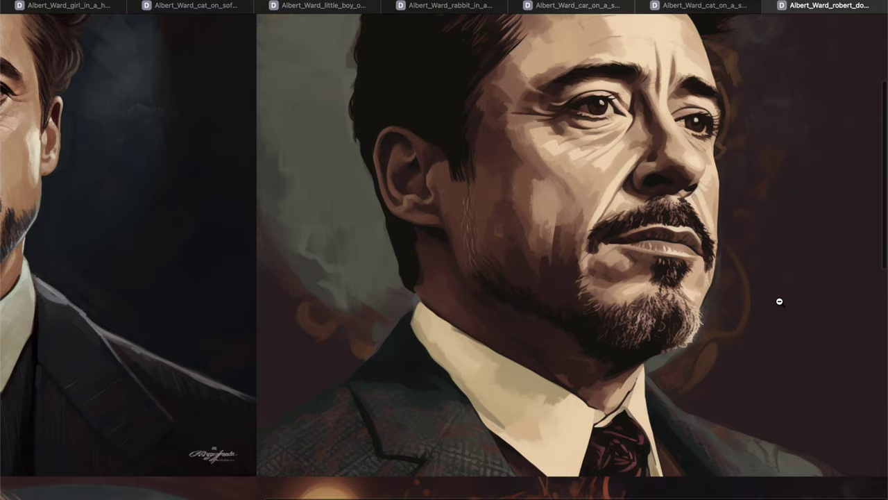
pyautogui.scroll(2, 791, 309)
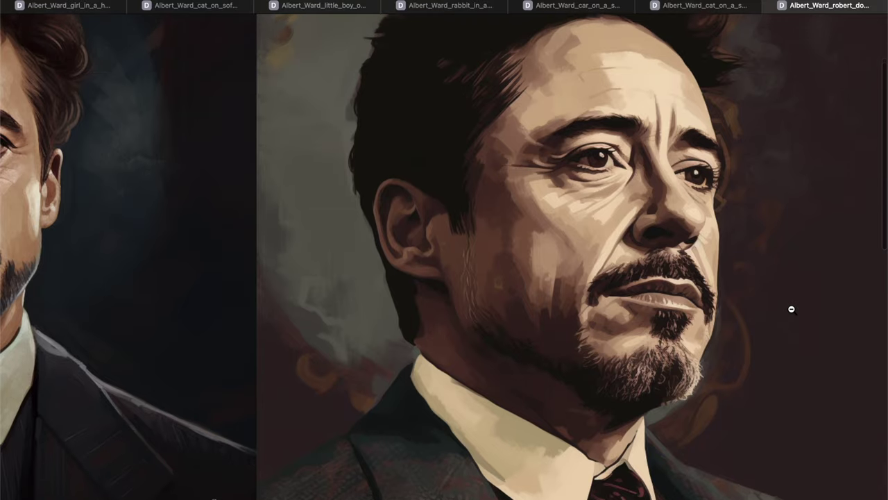
pyautogui.hscroll(-5, 791, 309)
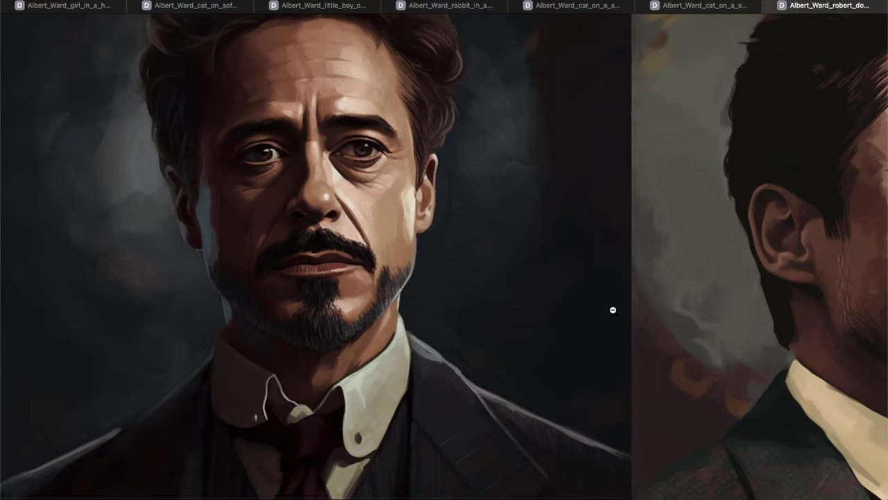
pyautogui.scroll(-10, 613, 309)
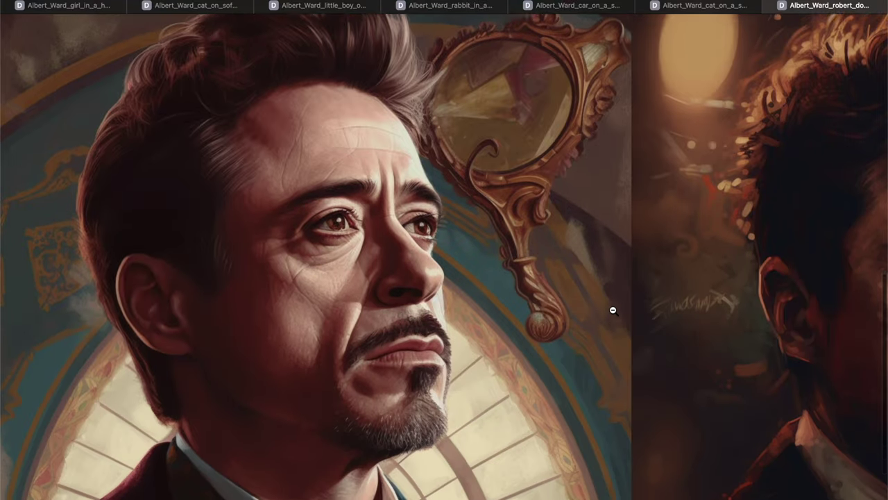
pyautogui.hscroll(5, 613, 310)
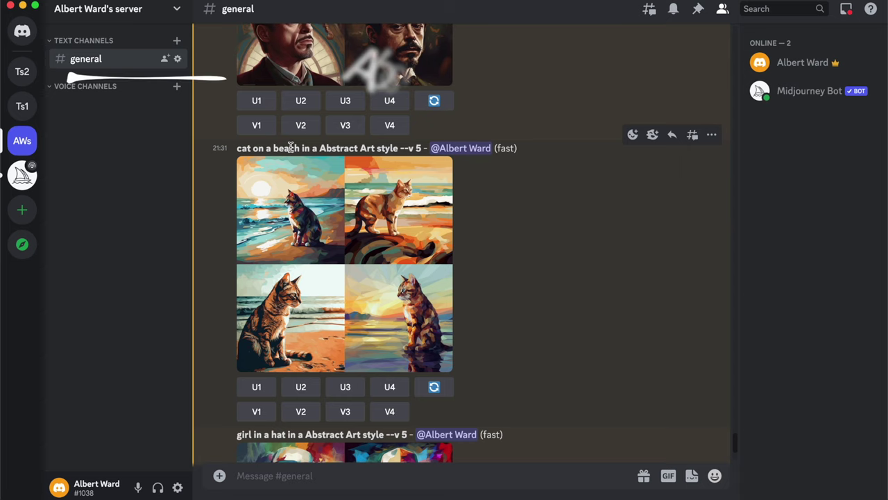
# - Open the Abstract Art 'cat on a beach' grid full-size and pan across its images
pyautogui.click(305, 211)
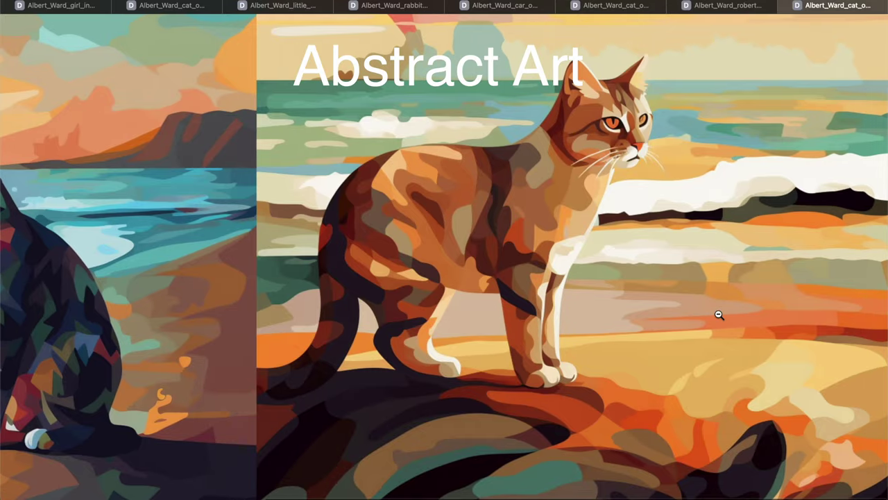
pyautogui.hscroll(-5, 718, 314)
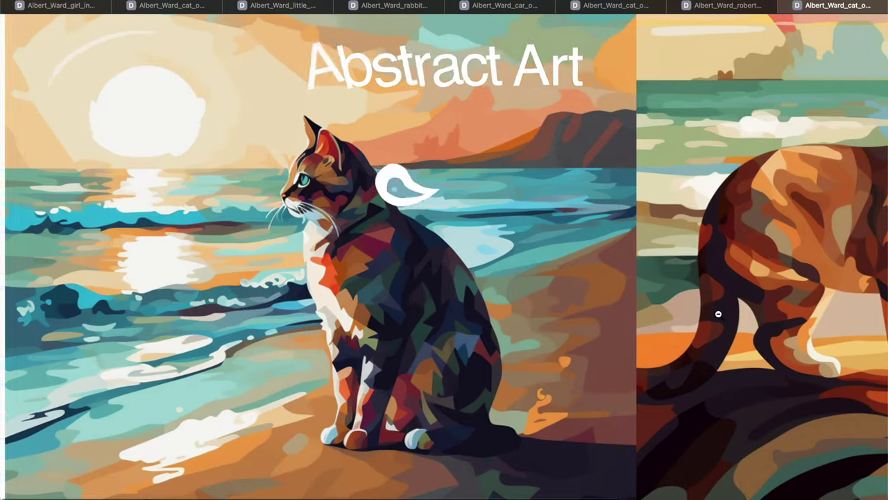
pyautogui.scroll(-10, 718, 314)
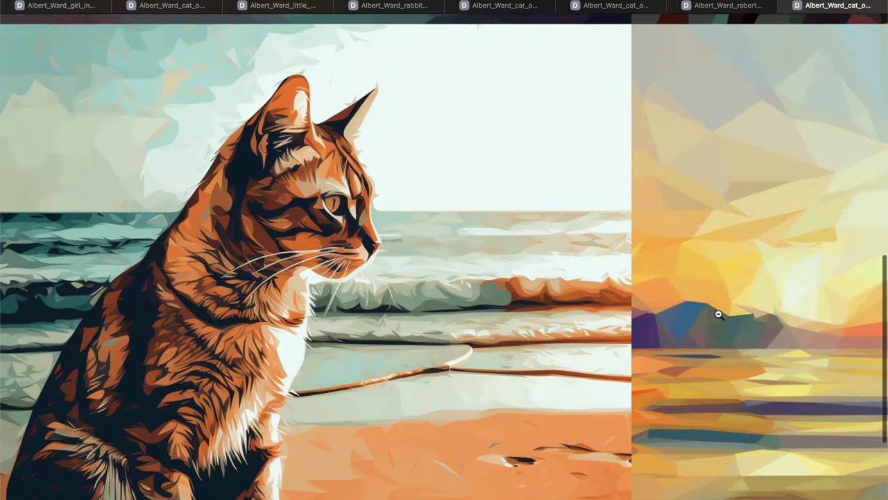
pyautogui.hscroll(10, 719, 314)
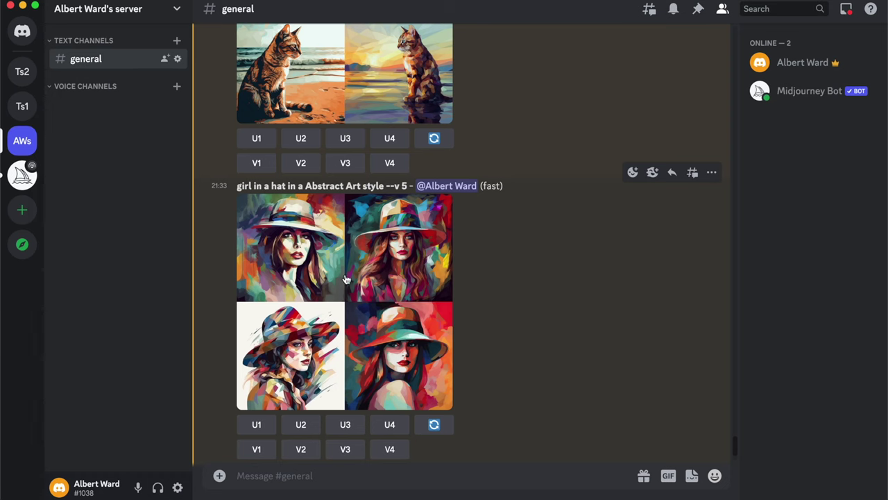
# - Enlarge the Abstract Art 'girl in a hat' grid and pan through its four portraits
pyautogui.click(347, 279)
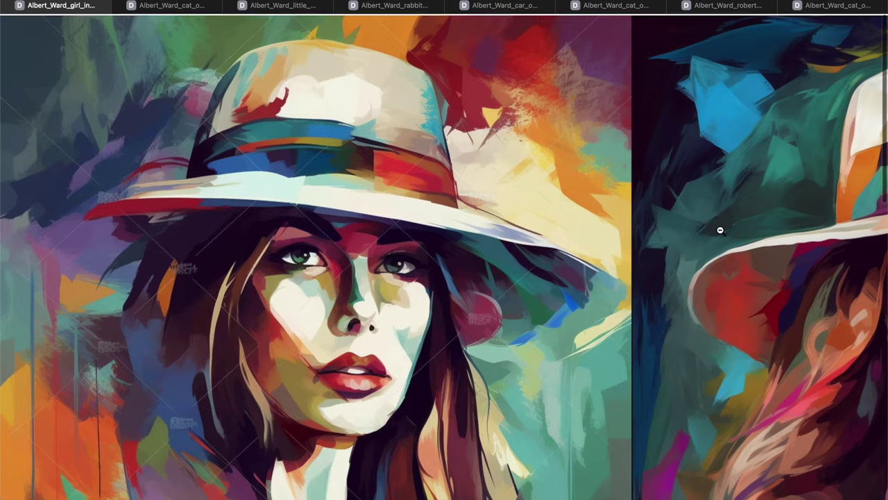
pyautogui.hscroll(8, 720, 229)
pyautogui.scroll(-1, 719, 228)
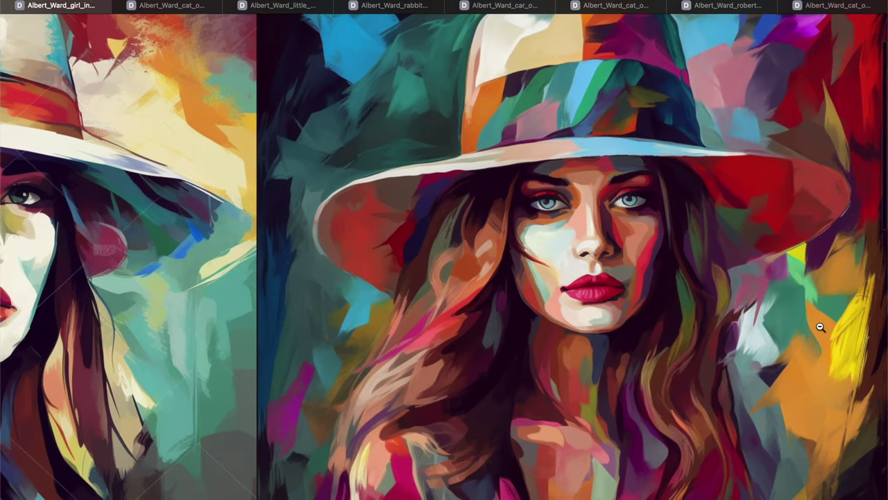
pyautogui.scroll(-6, 820, 327)
pyautogui.scroll(-4, 819, 327)
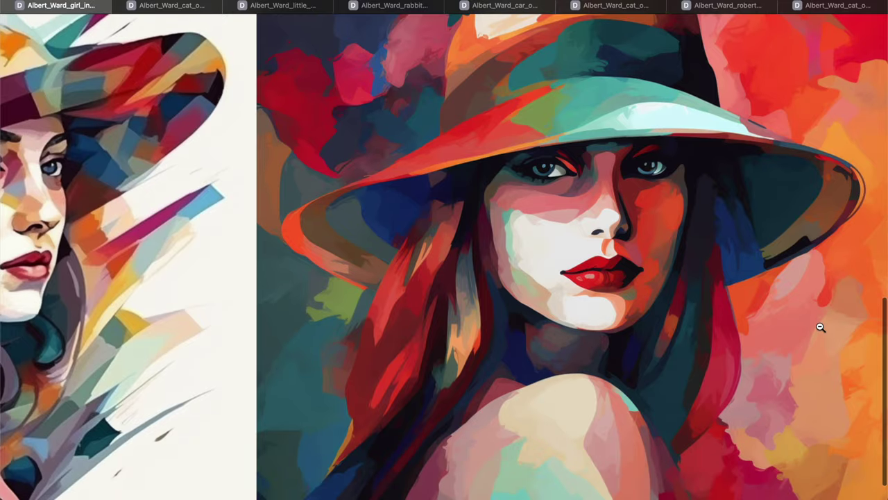
pyautogui.hscroll(-6, 820, 326)
pyautogui.hscroll(-1, 820, 326)
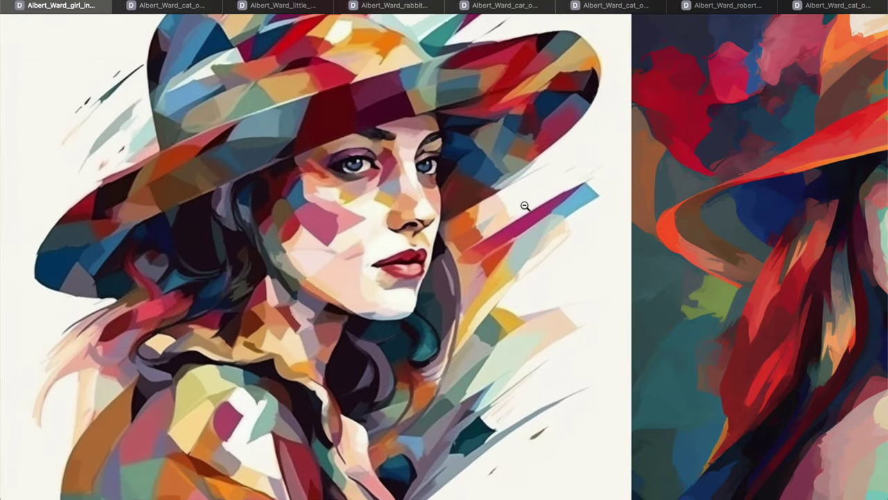